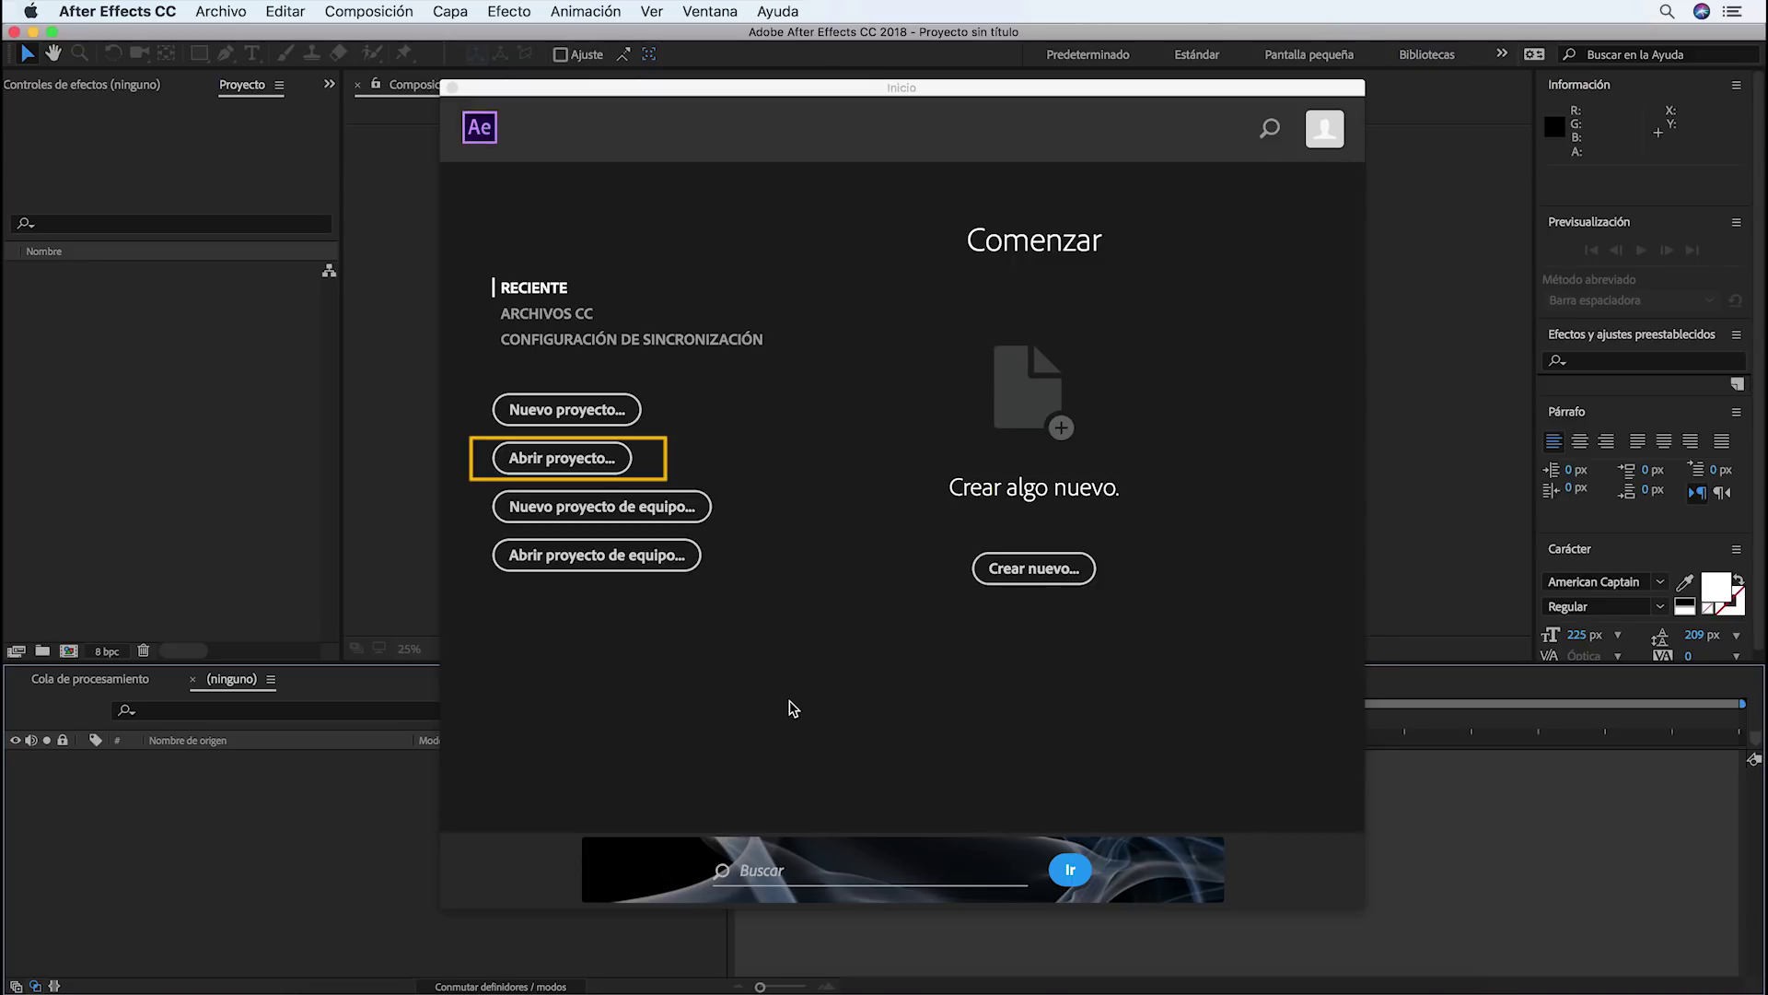
Dismiss the start screen and start a new HDTV 1080 25 composition named 'Titulo Transparente'
{"action": "left_click", "coordinate": [574, 411]}
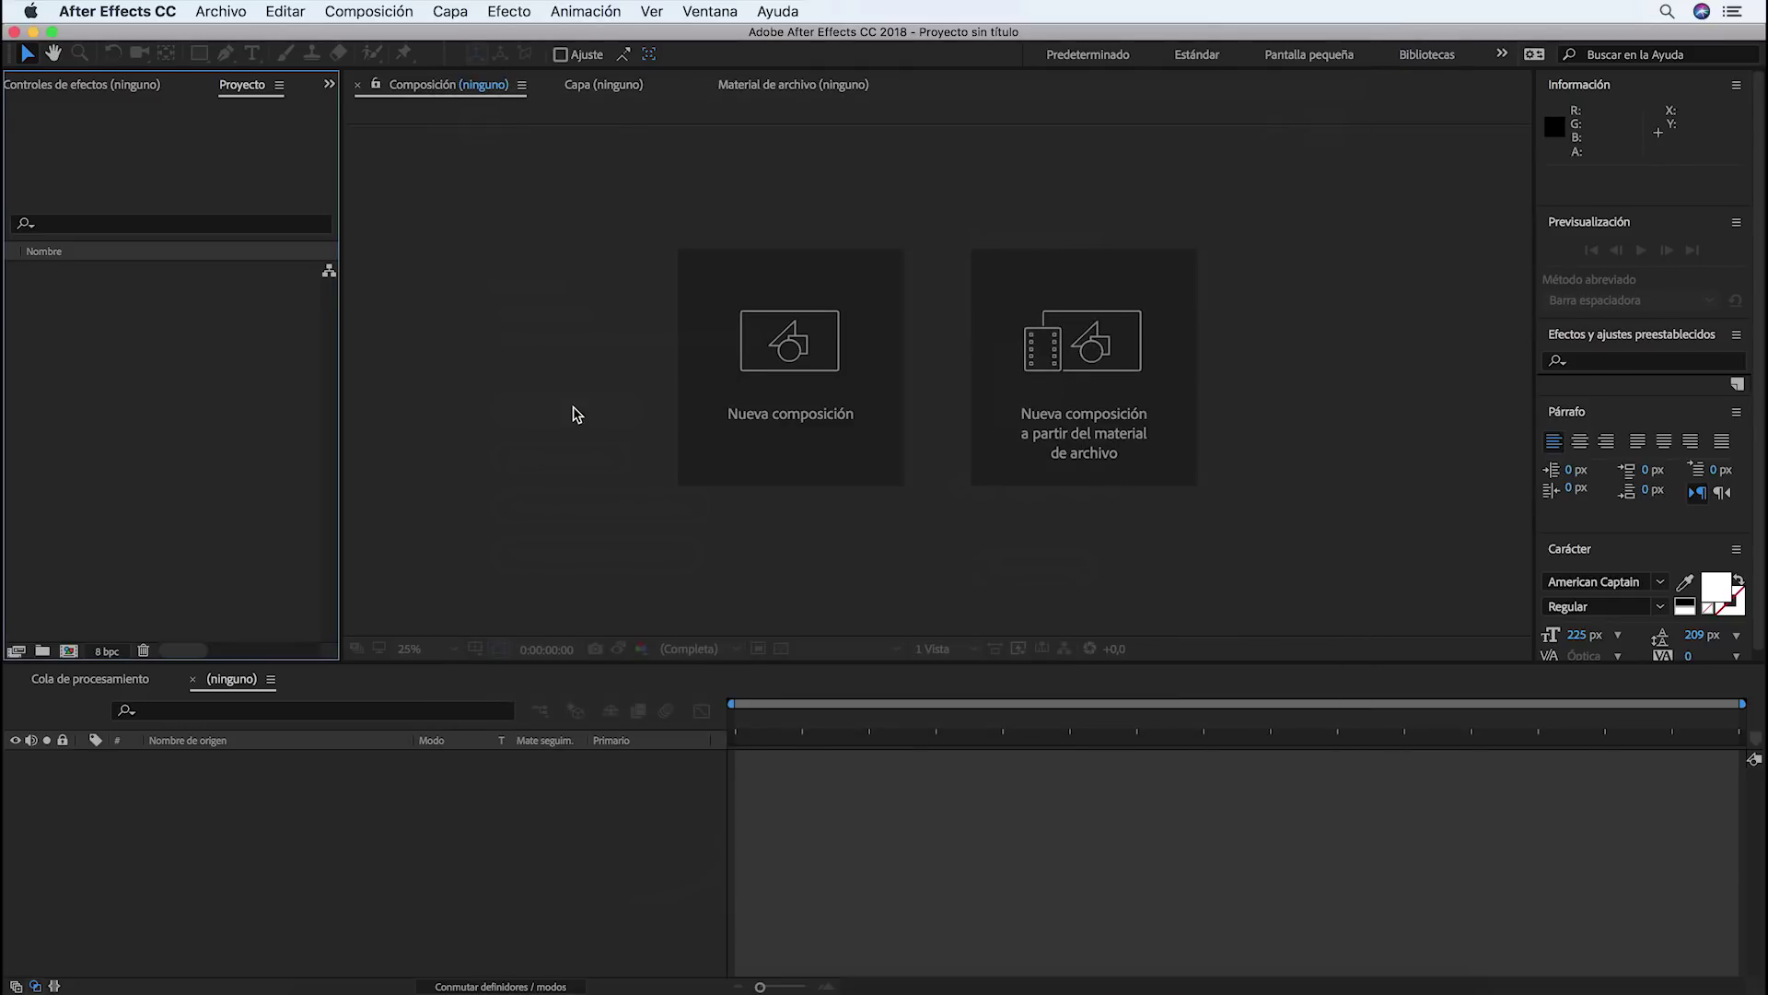
{"action": "left_click", "coordinate": [811, 398]}
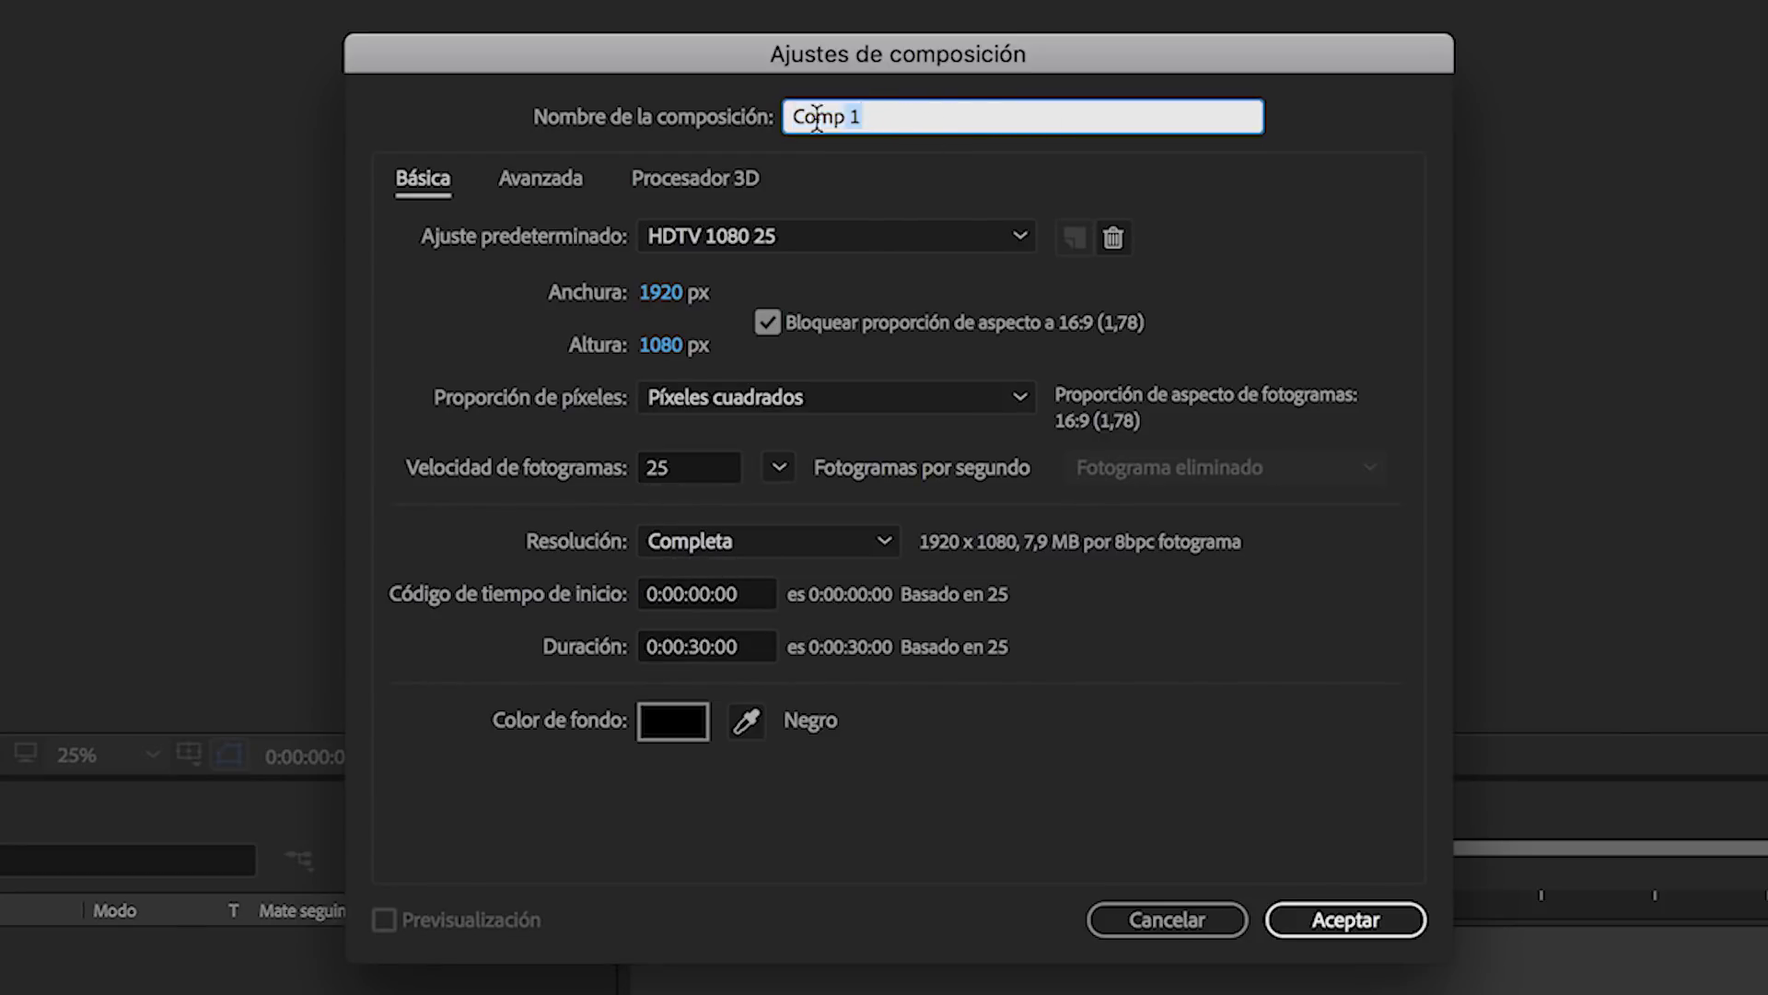
{"action": "type", "text": "Titulo Tran"}
{"action": "type", "text": "sparente"}
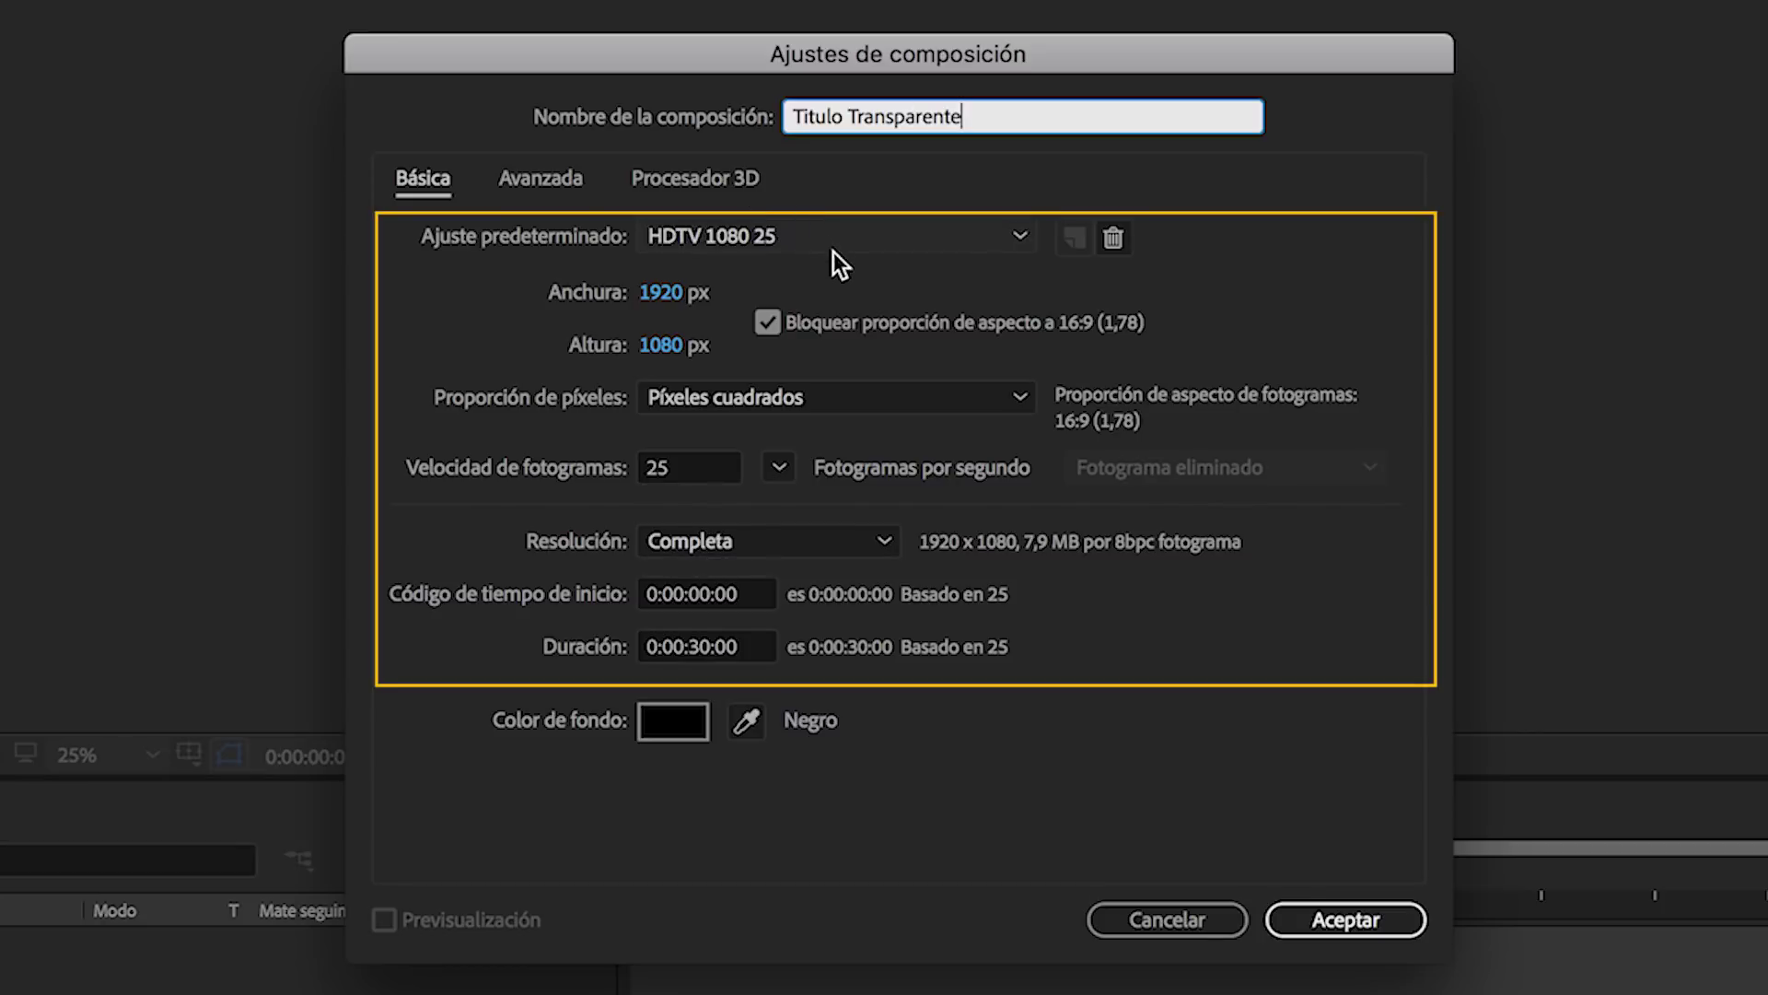
{"action": "left_click", "coordinate": [836, 273]}
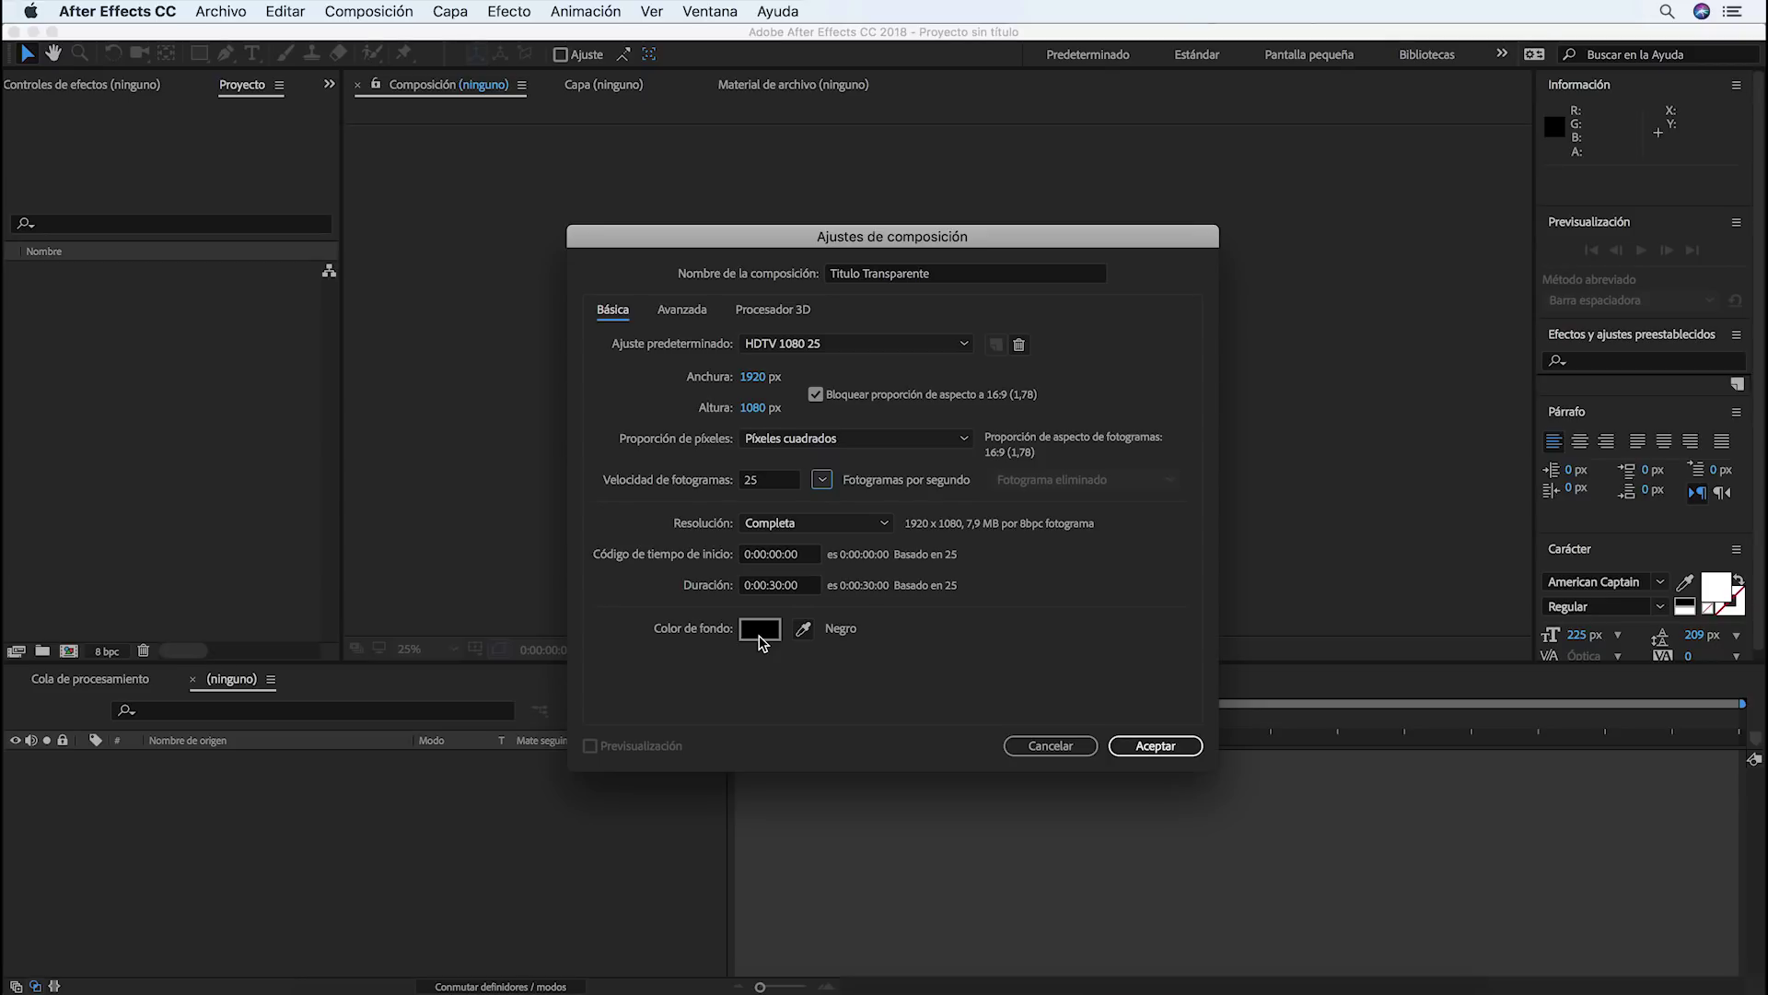
Set the composition background colour to white (FFFFFF) and create the composition
{"action": "left_click", "coordinate": [761, 636]}
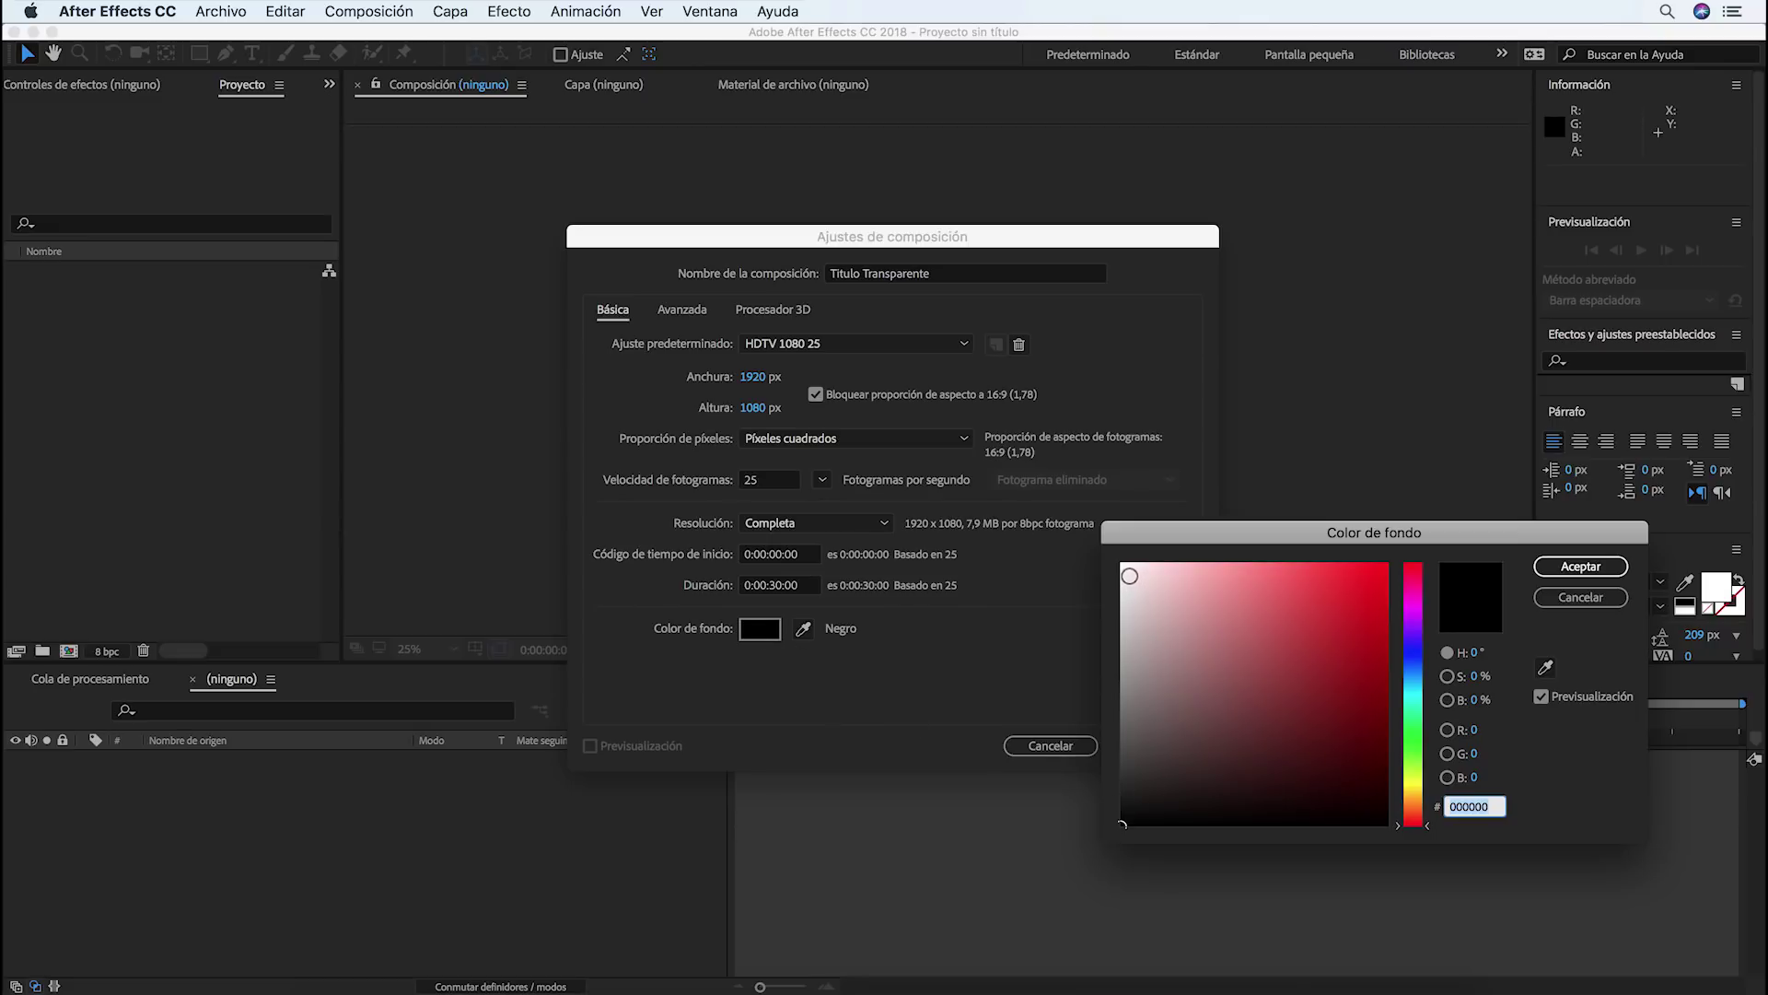
{"action": "left_click_drag", "start_coordinate": [1130, 576], "coordinate": [1122, 563]}
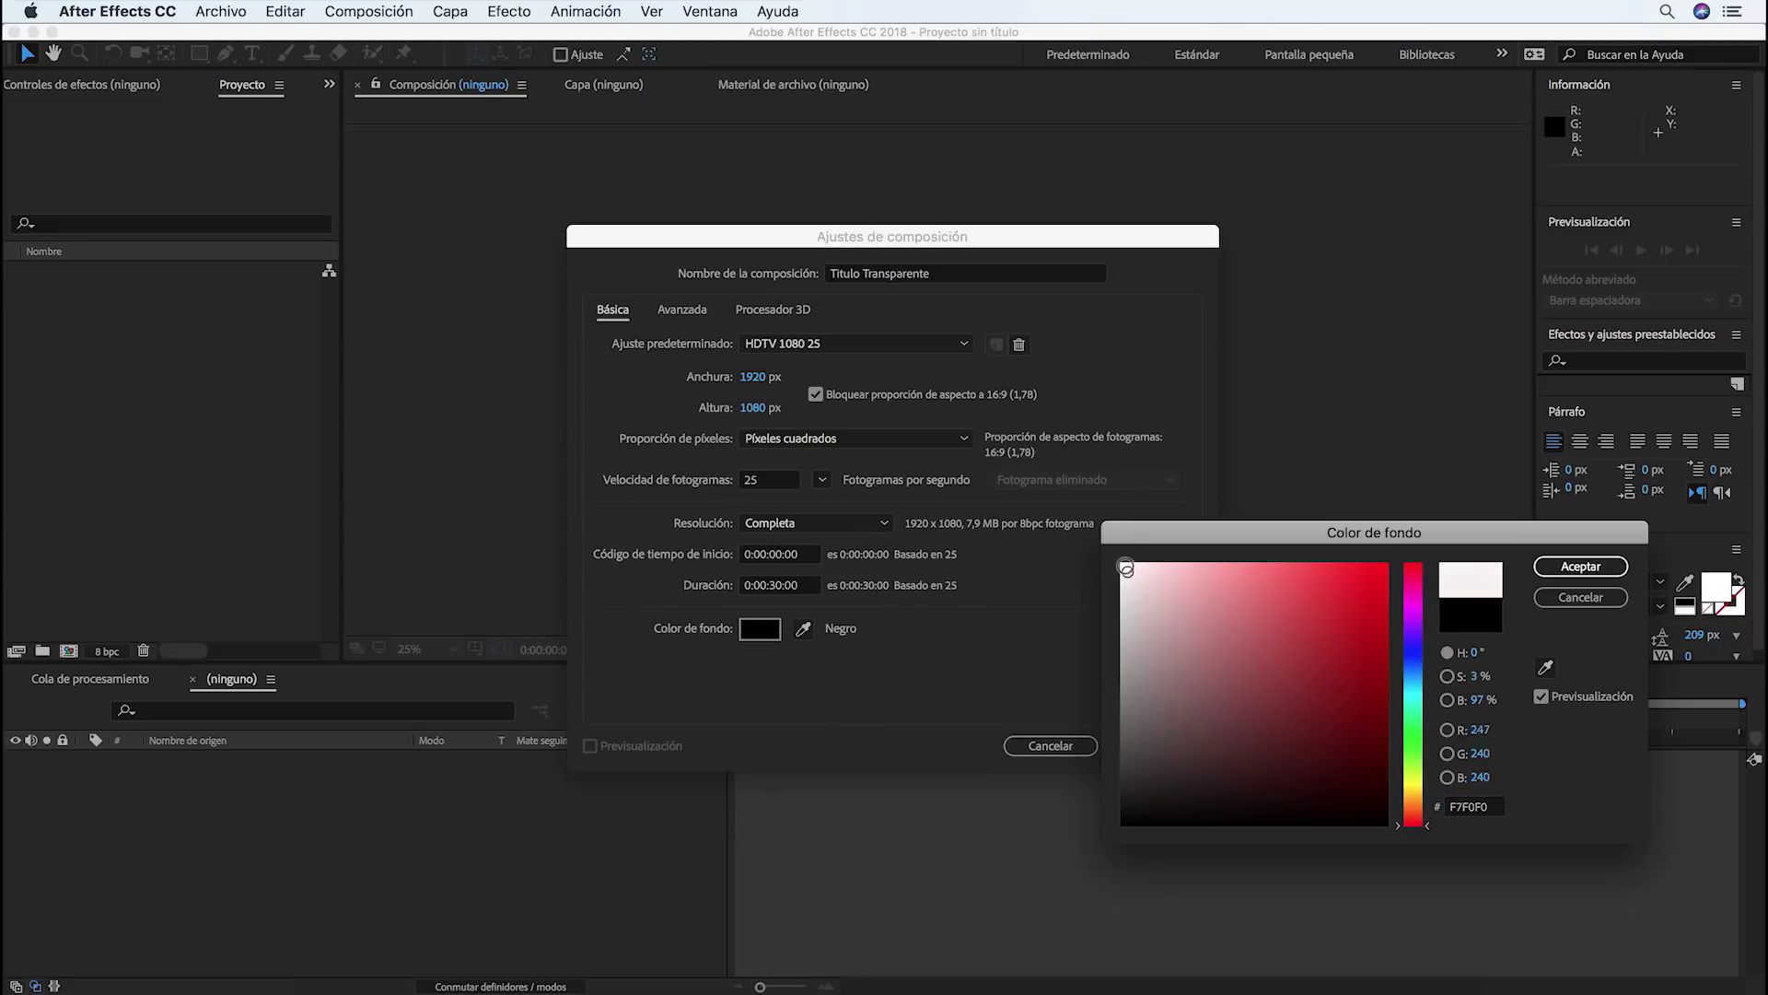
{"action": "left_click", "coordinate": [1583, 568]}
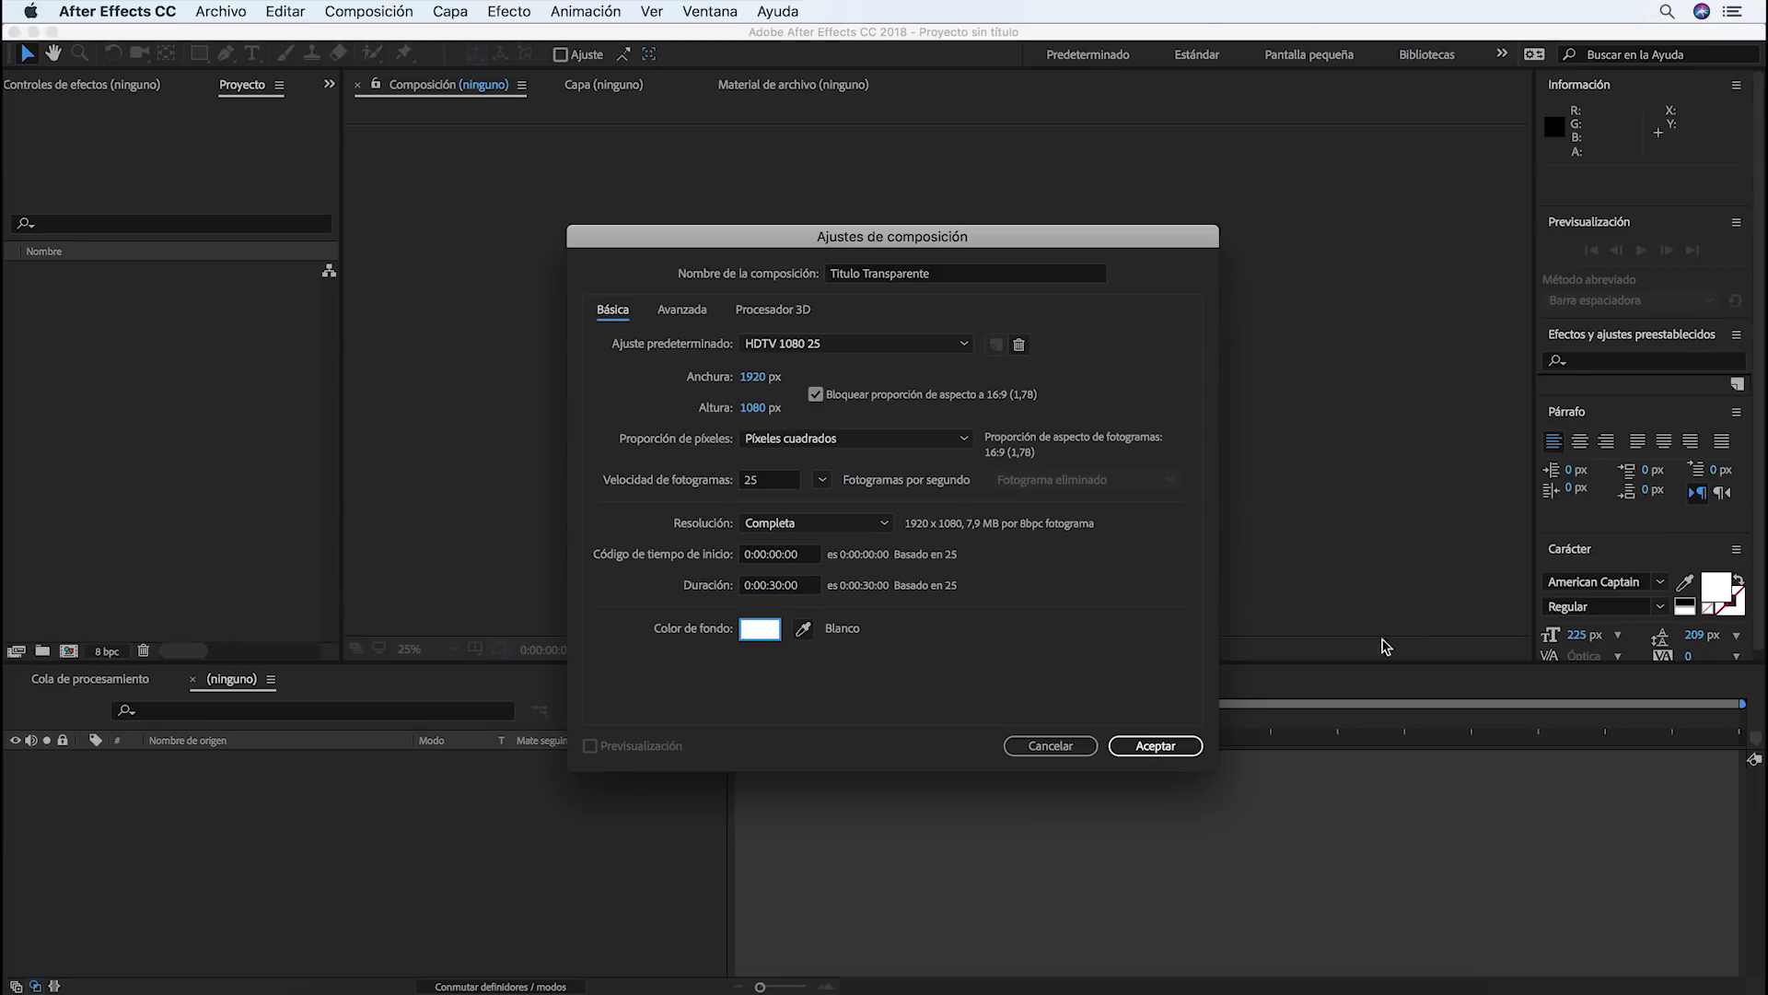
{"action": "left_click", "coordinate": [1162, 747]}
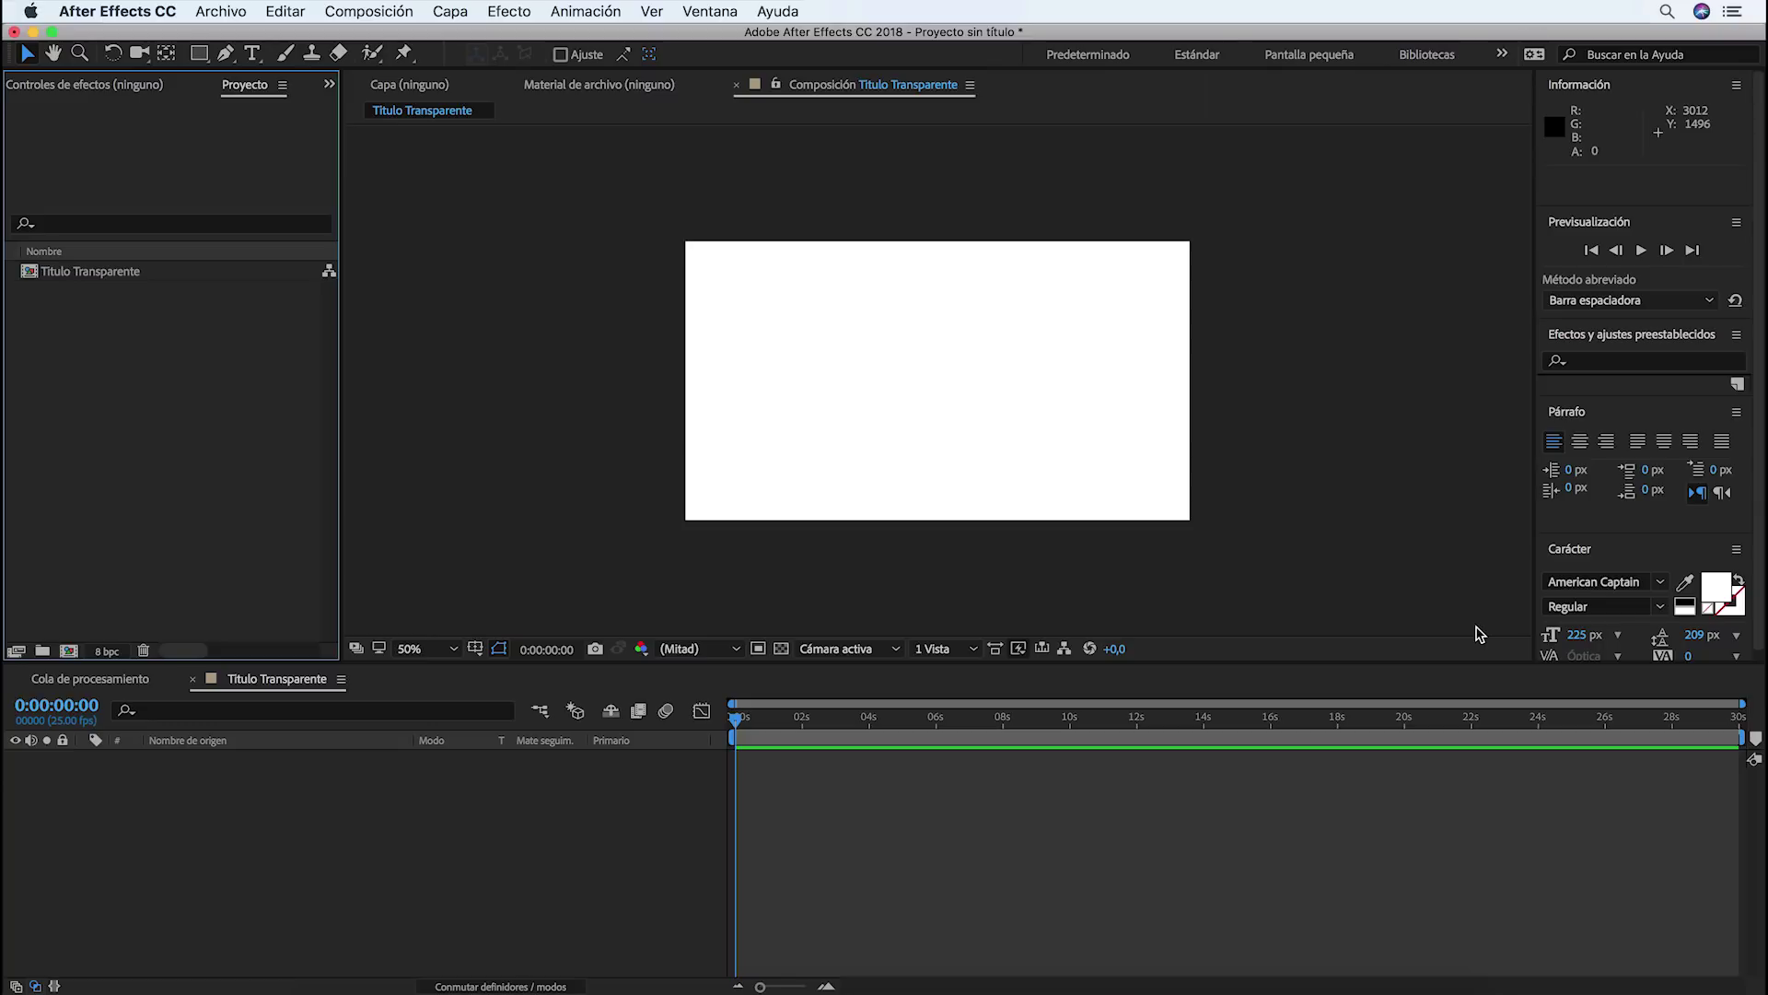
Import the 01.mov clip from Documentos via Archivo > Importar > Archivo
{"action": "left_click", "coordinate": [223, 434]}
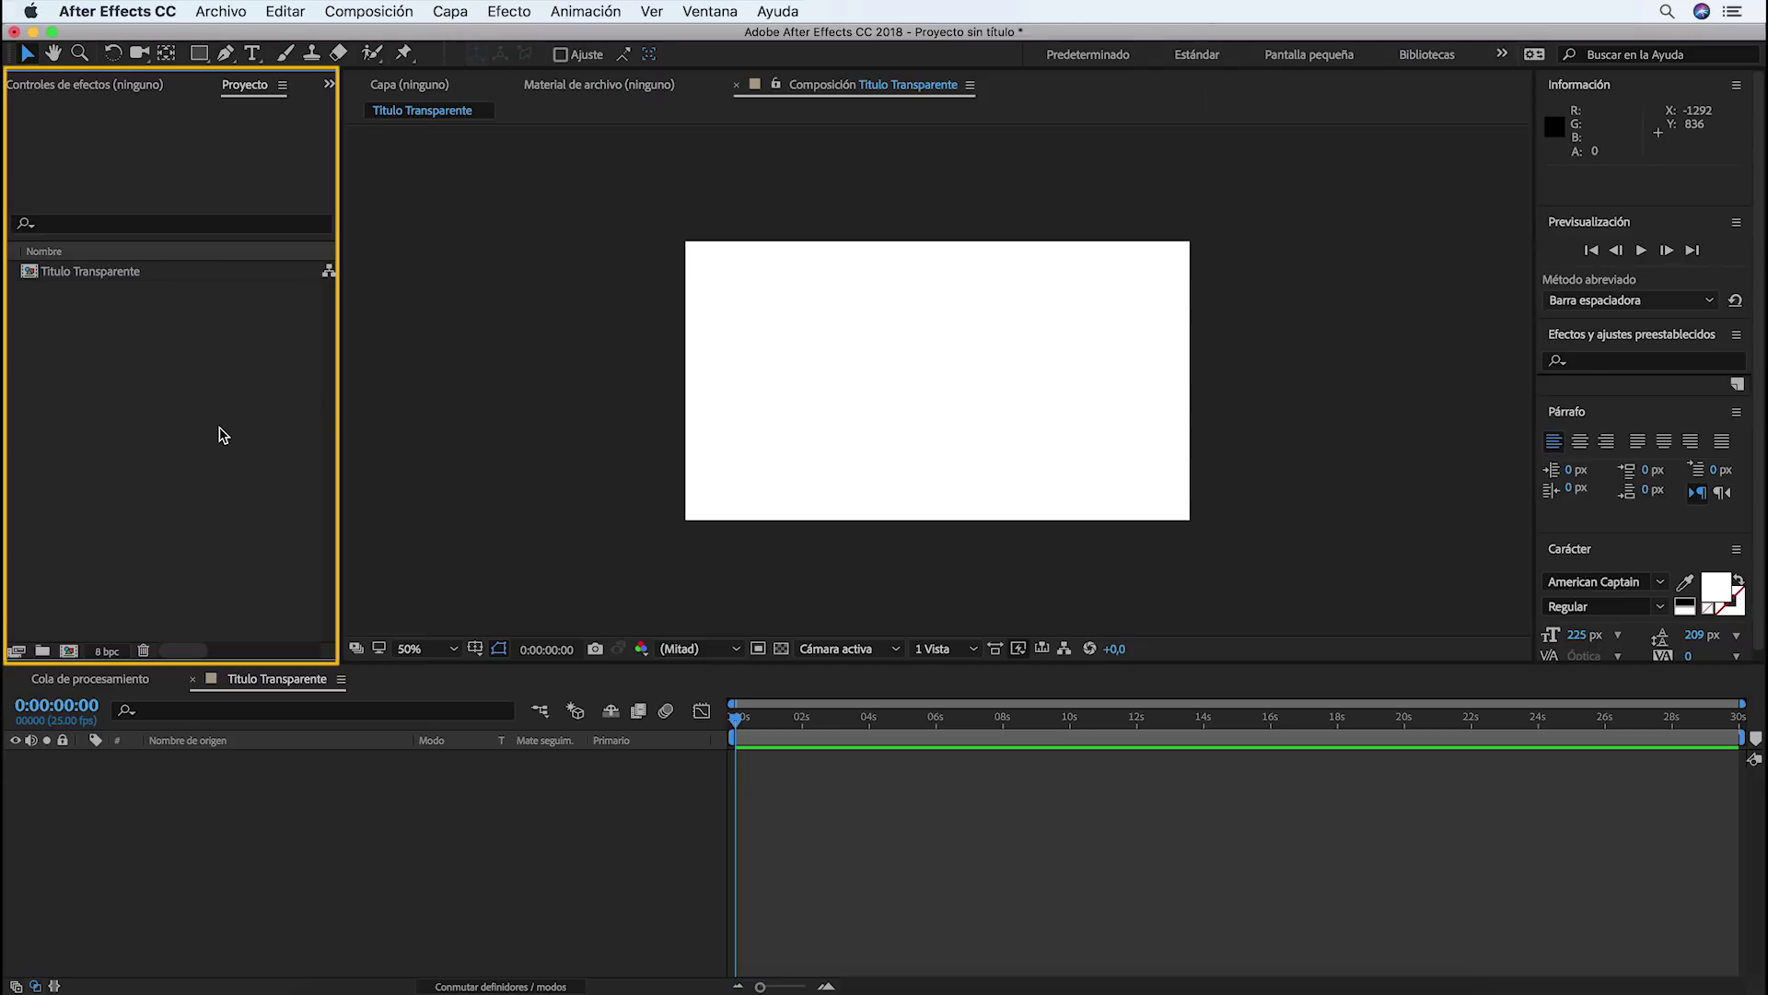
{"action": "right_click", "coordinate": [221, 434]}
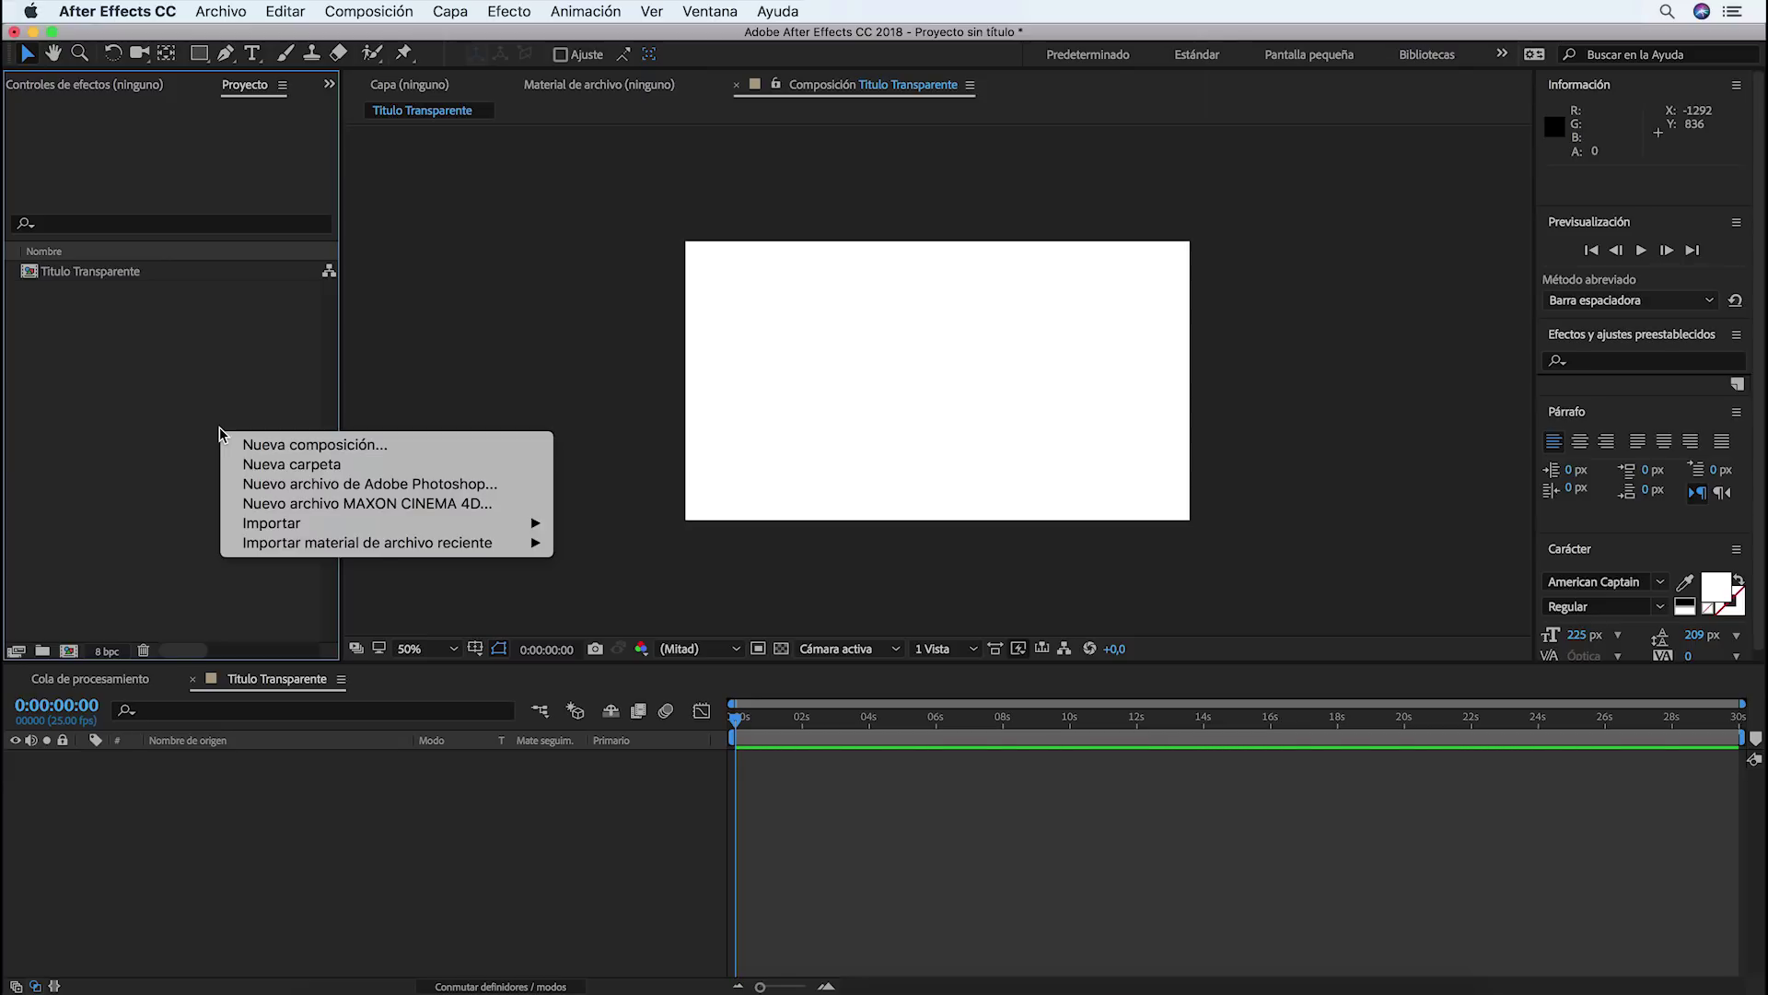
{"action": "mouse_move", "coordinate": [248, 531]}
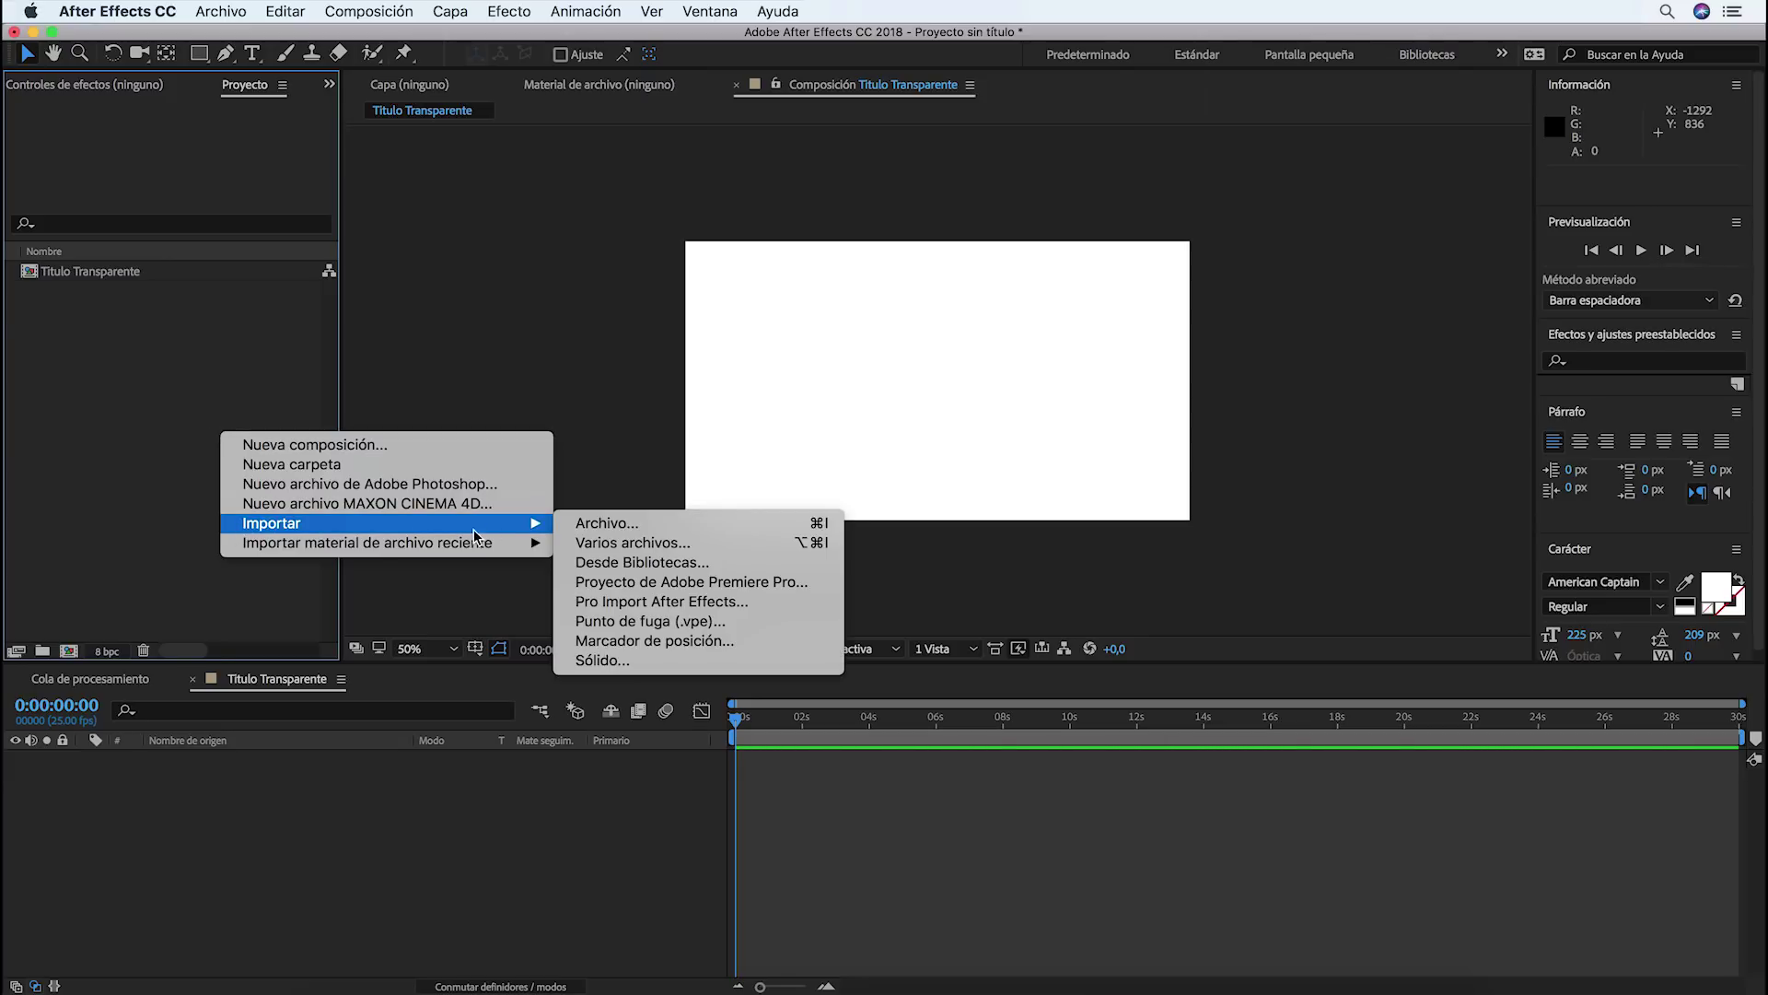
{"action": "left_click", "coordinate": [618, 475]}
{"action": "left_click", "coordinate": [221, 11]}
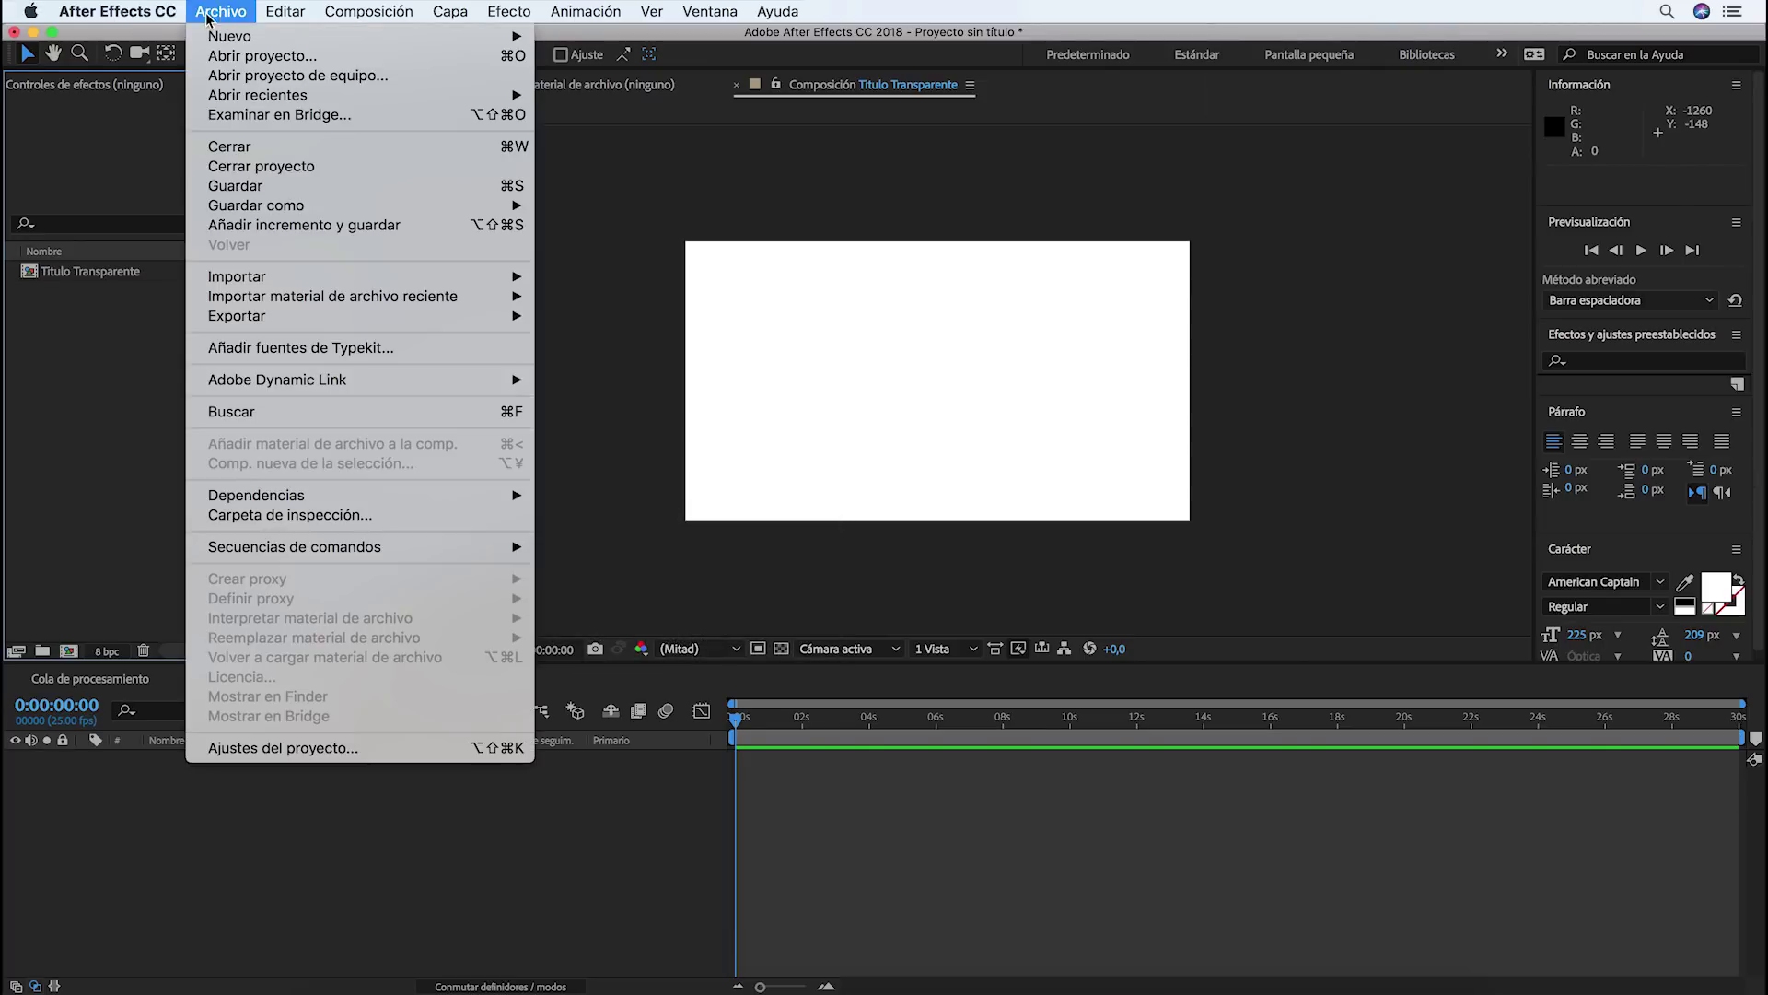
{"action": "mouse_move", "coordinate": [334, 276]}
{"action": "left_click", "coordinate": [582, 275]}
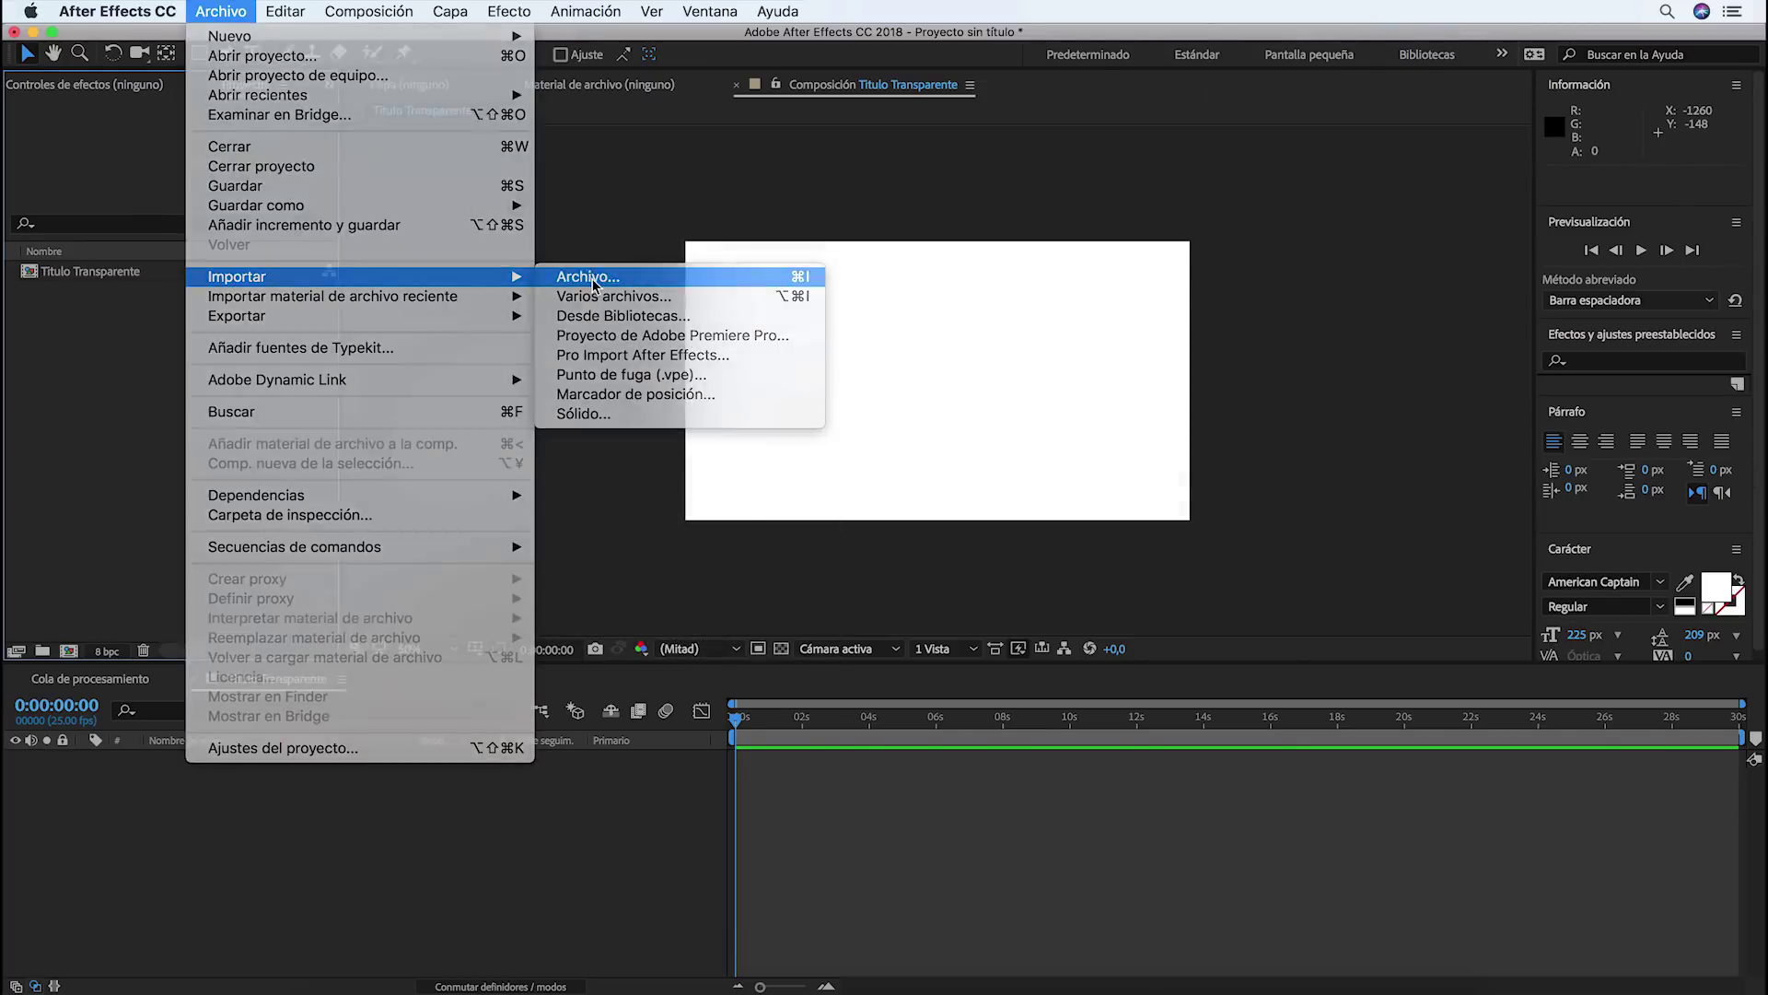
{"action": "left_click", "coordinate": [725, 157]}
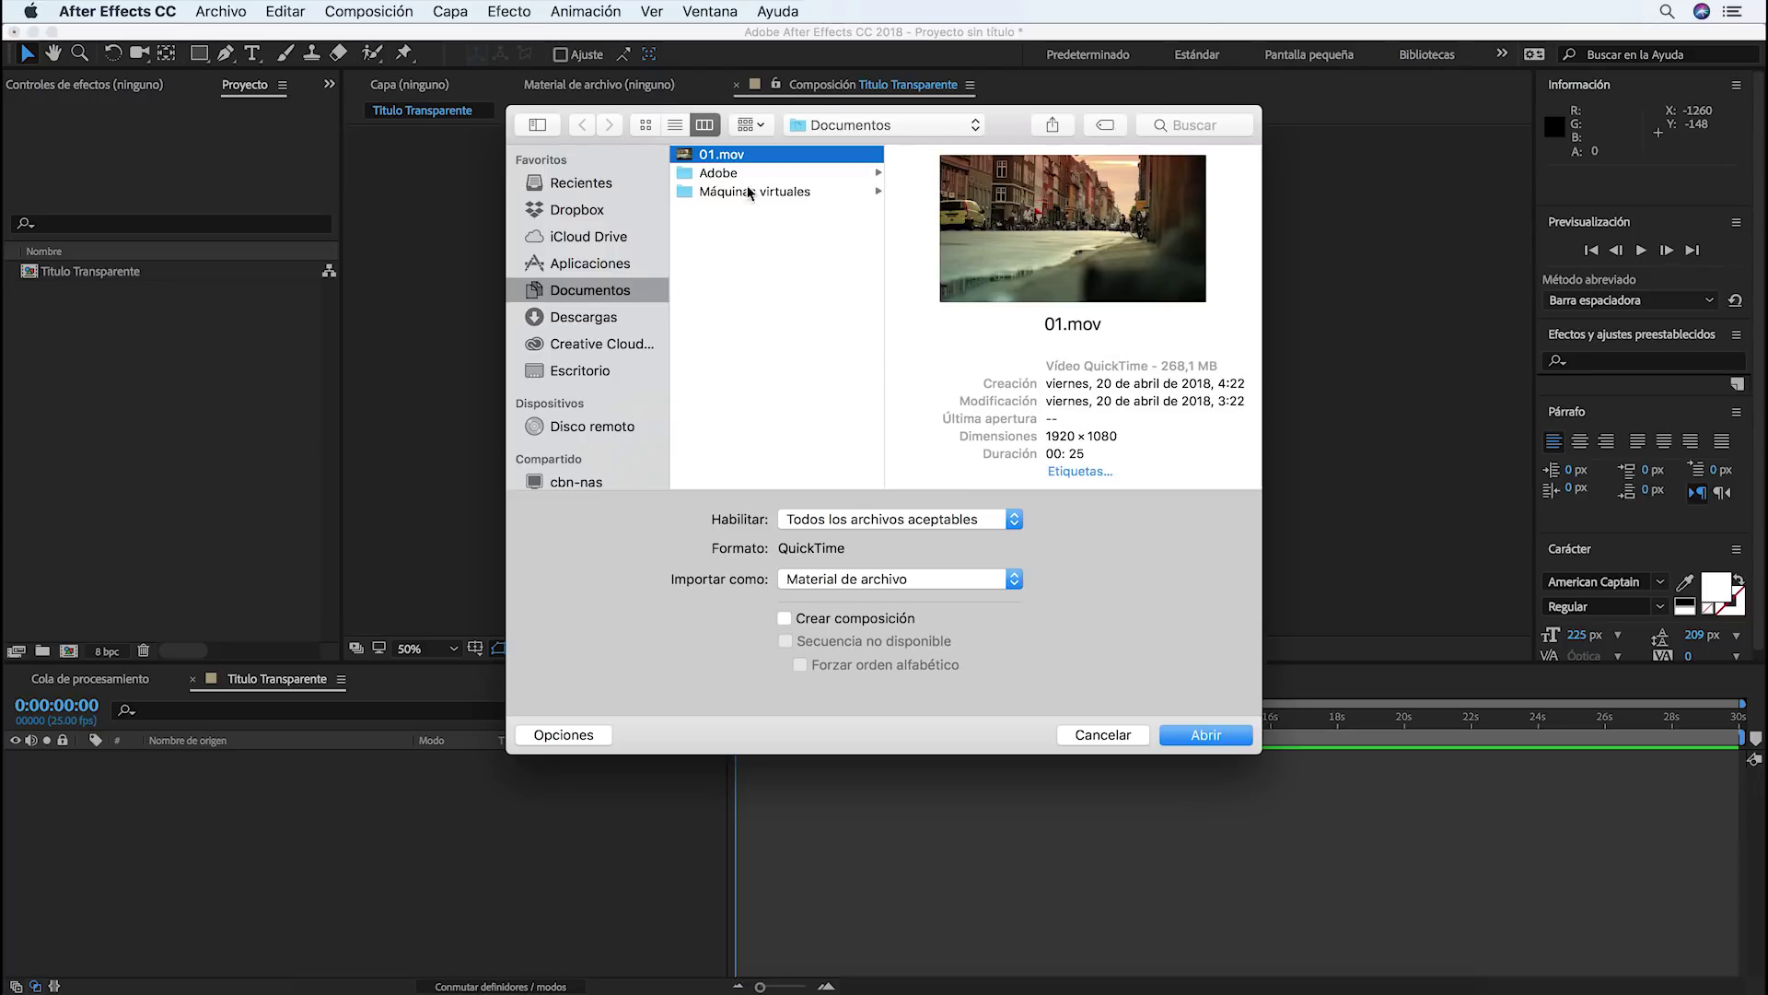
{"action": "left_click", "coordinate": [1206, 735]}
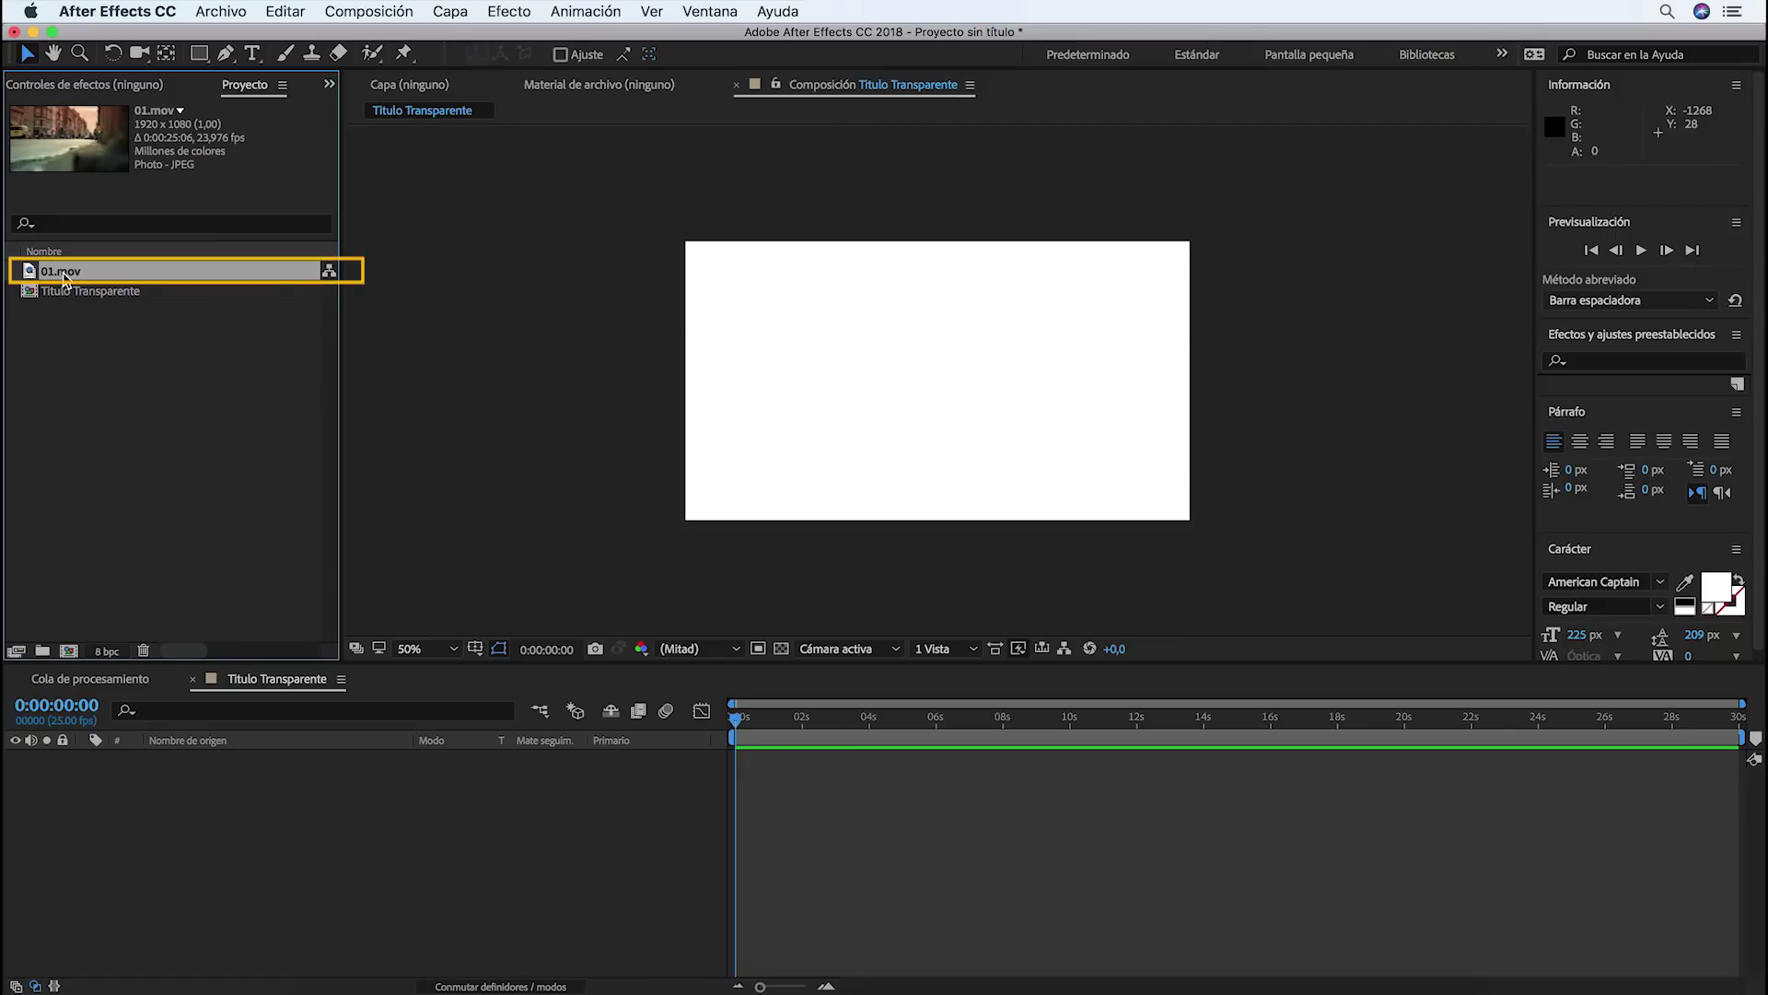
Add 01.mov as a layer in Titulo Transparente, hide its video, and pick the Text tool
{"action": "left_click_drag", "start_coordinate": [65, 276], "coordinate": [213, 815]}
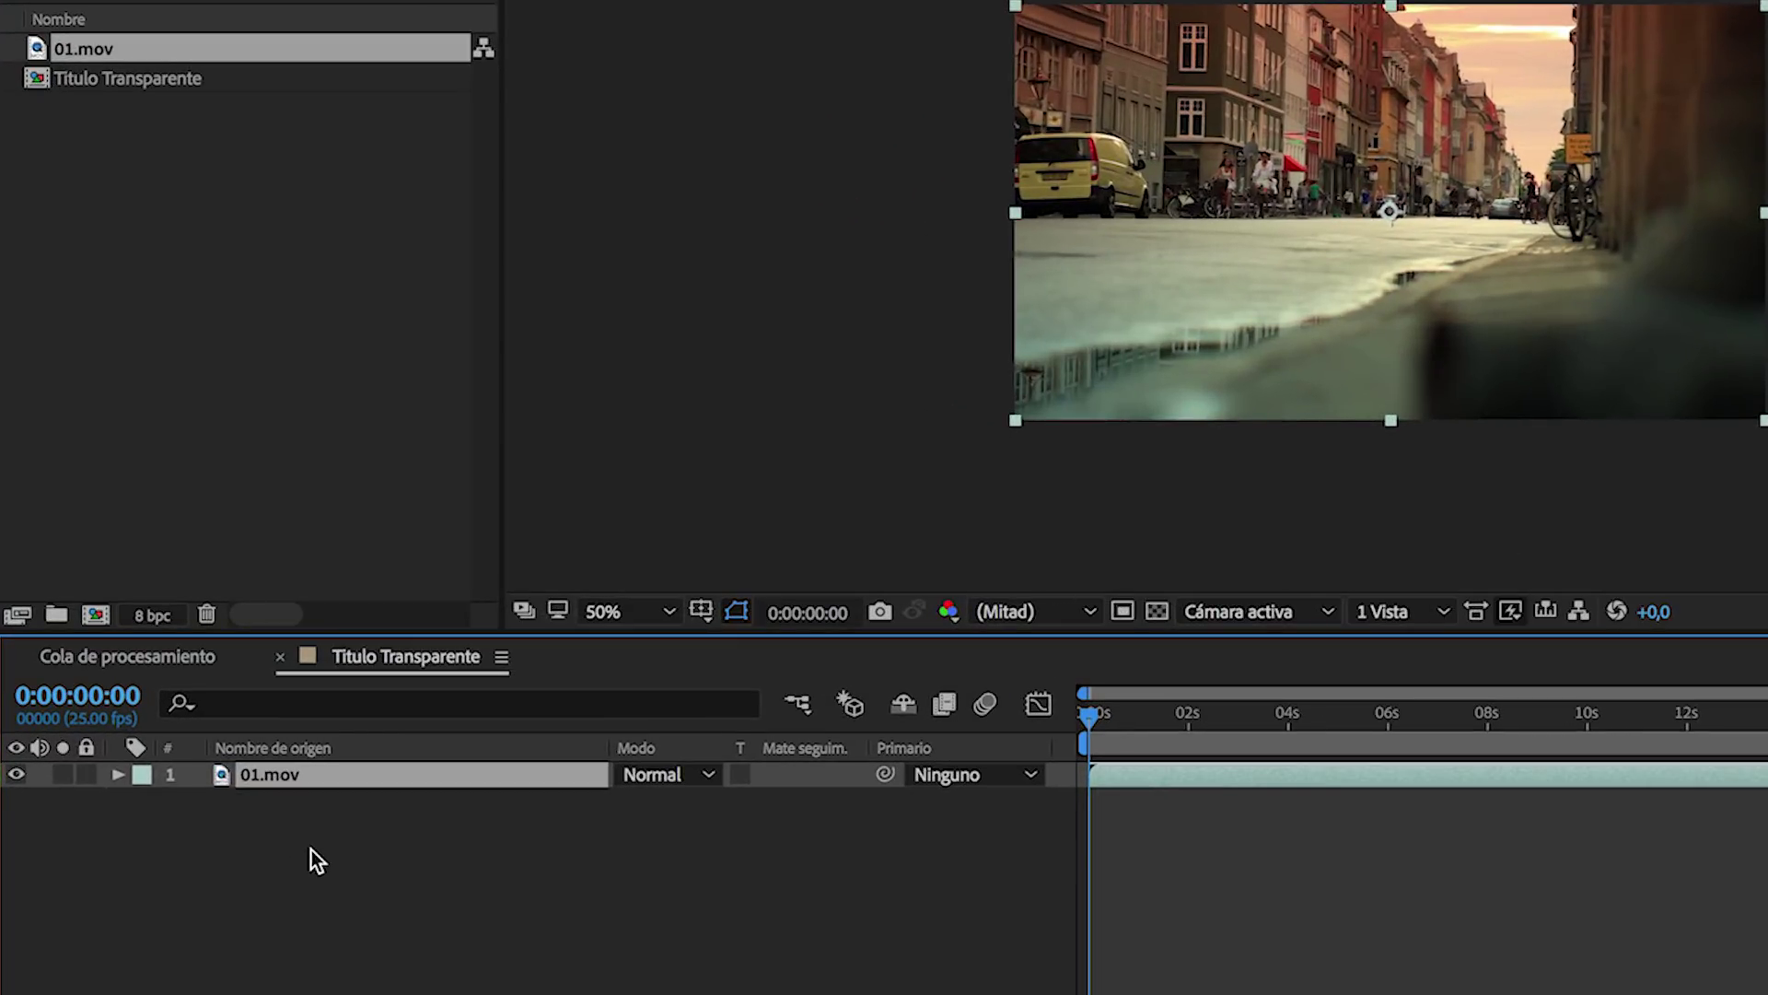
{"action": "left_click", "coordinate": [20, 779]}
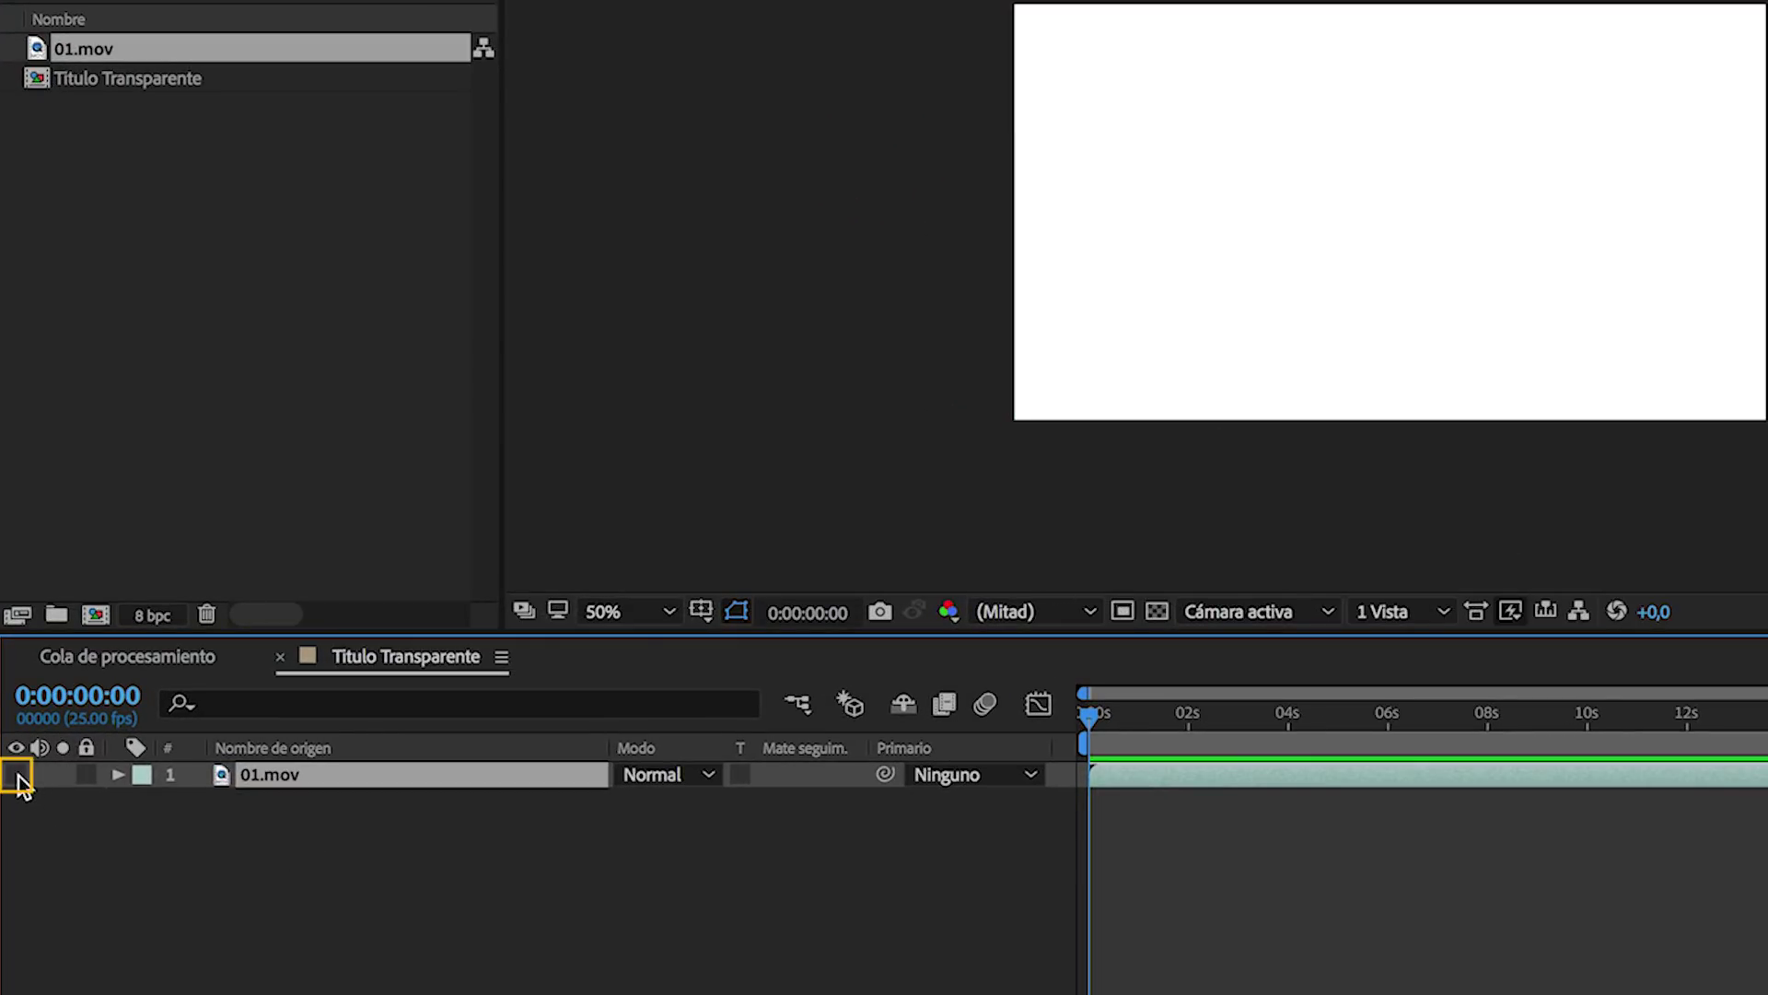
{"action": "left_click", "coordinate": [16, 776]}
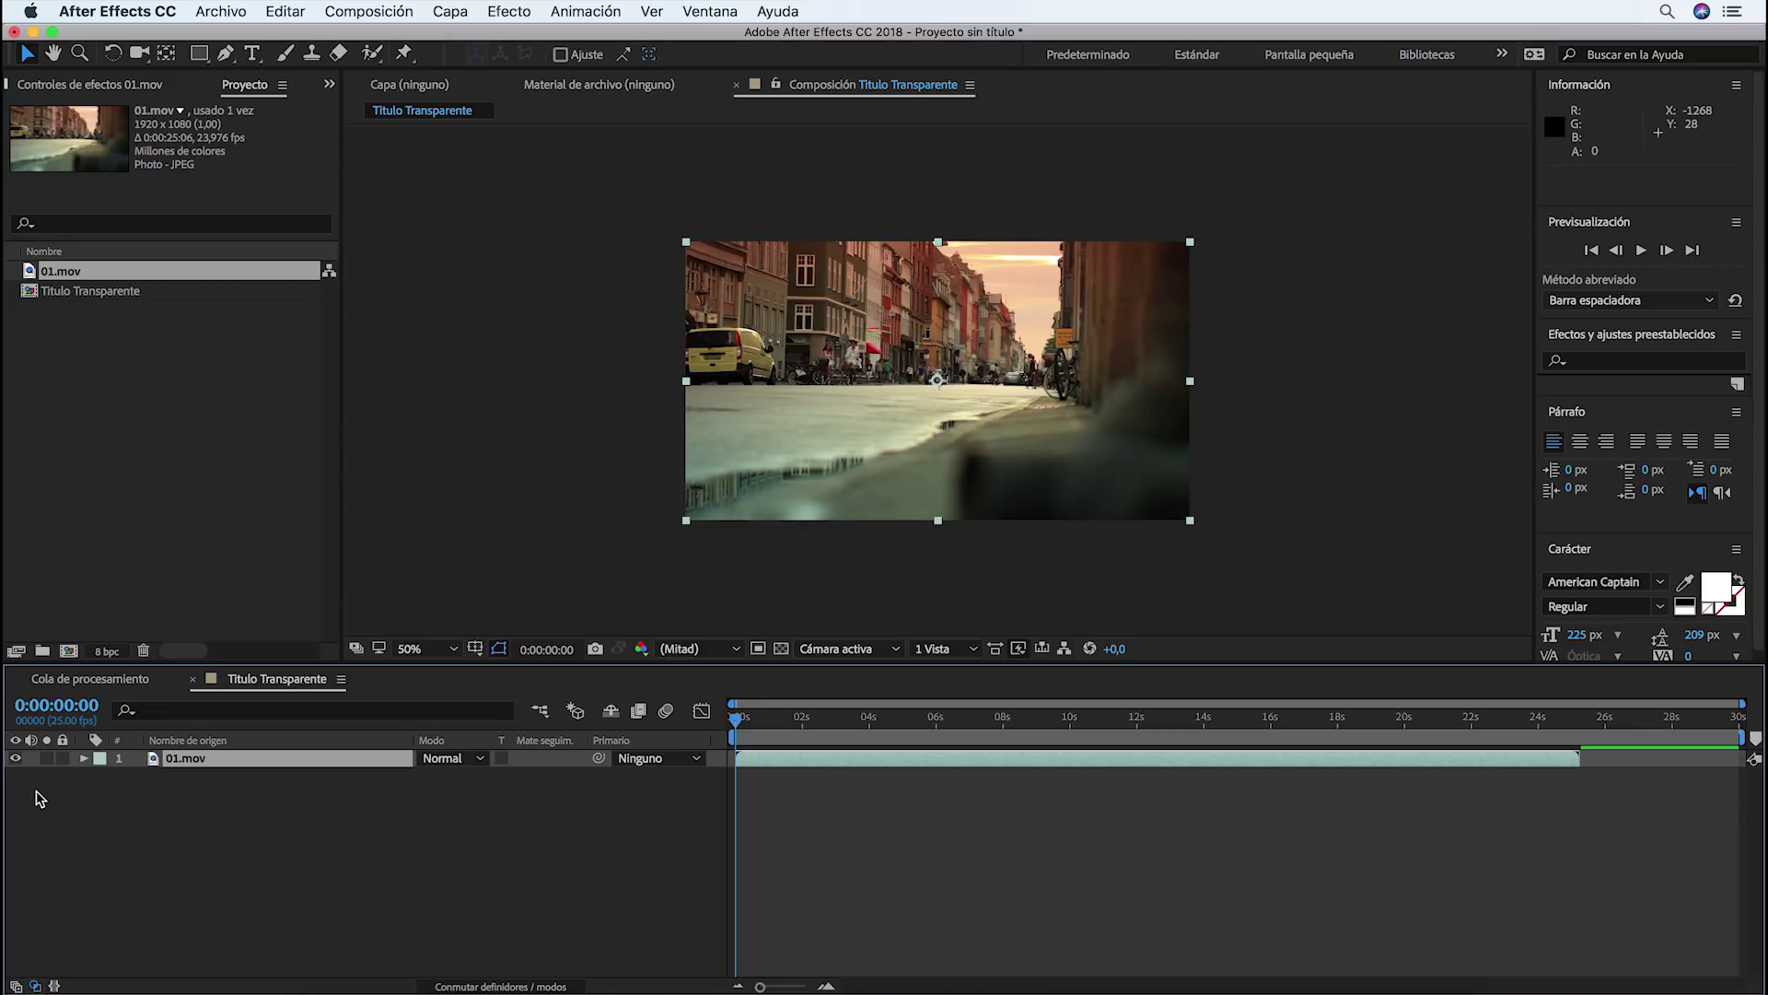
{"action": "left_click", "coordinate": [15, 759]}
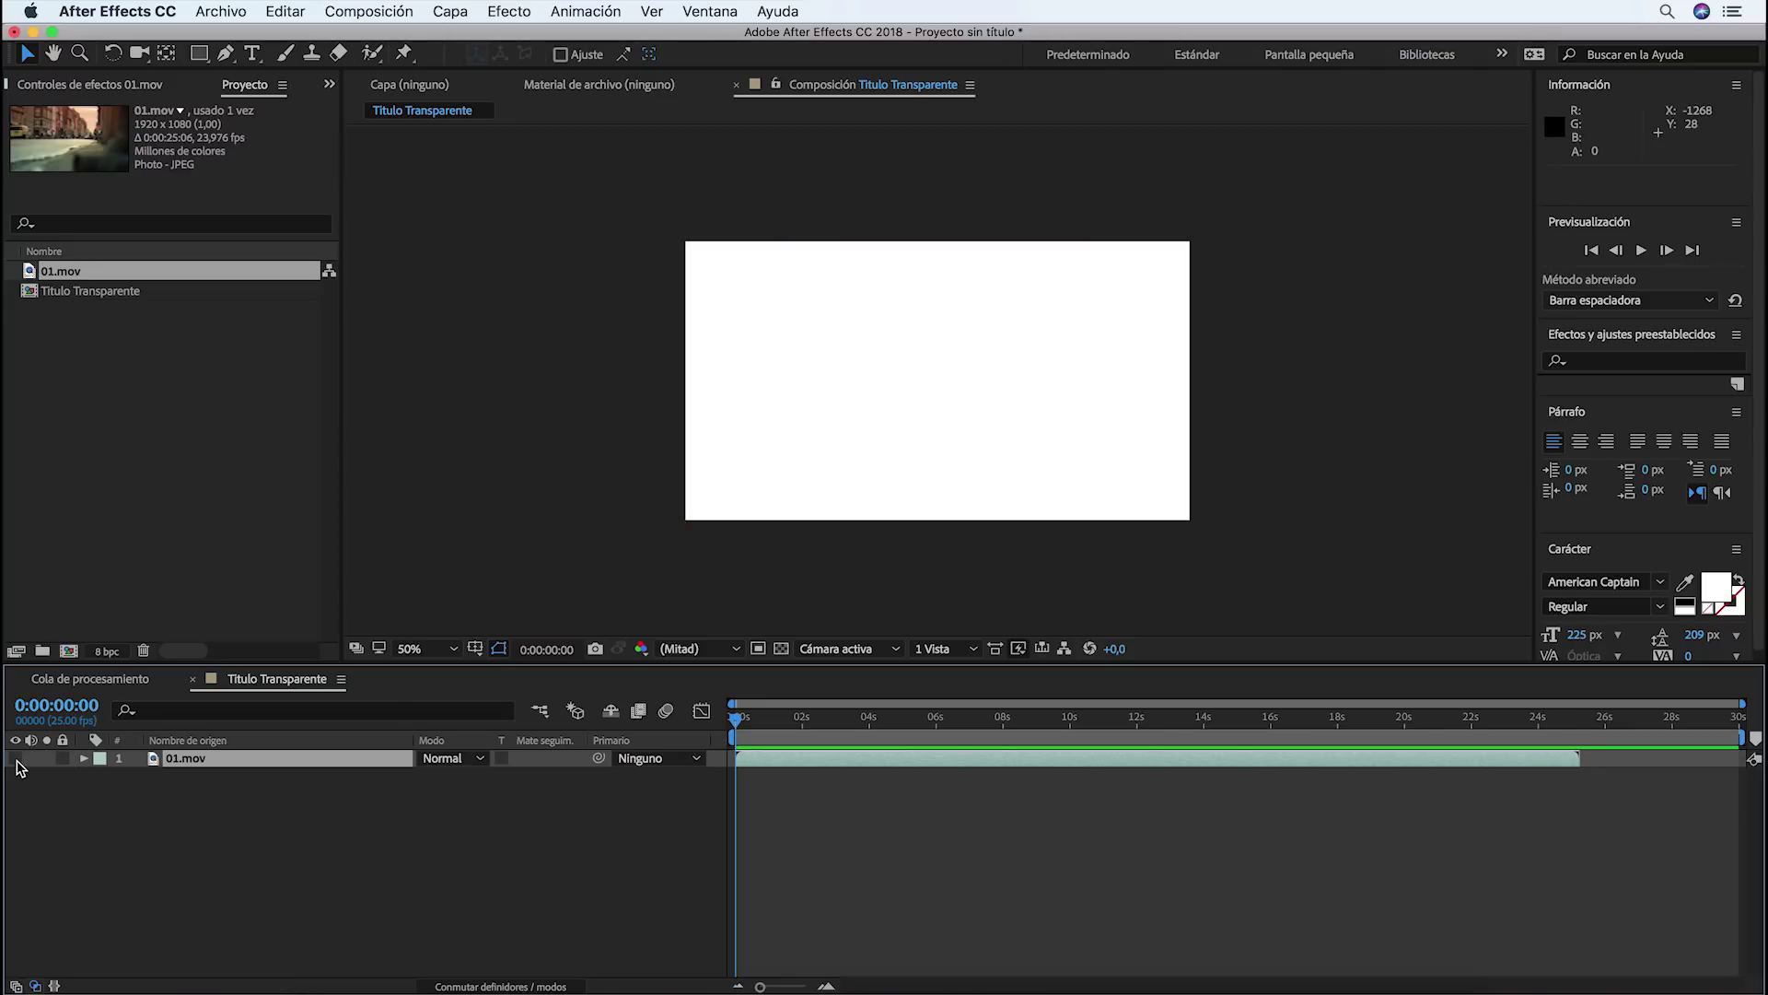
{"action": "left_click", "coordinate": [254, 58]}
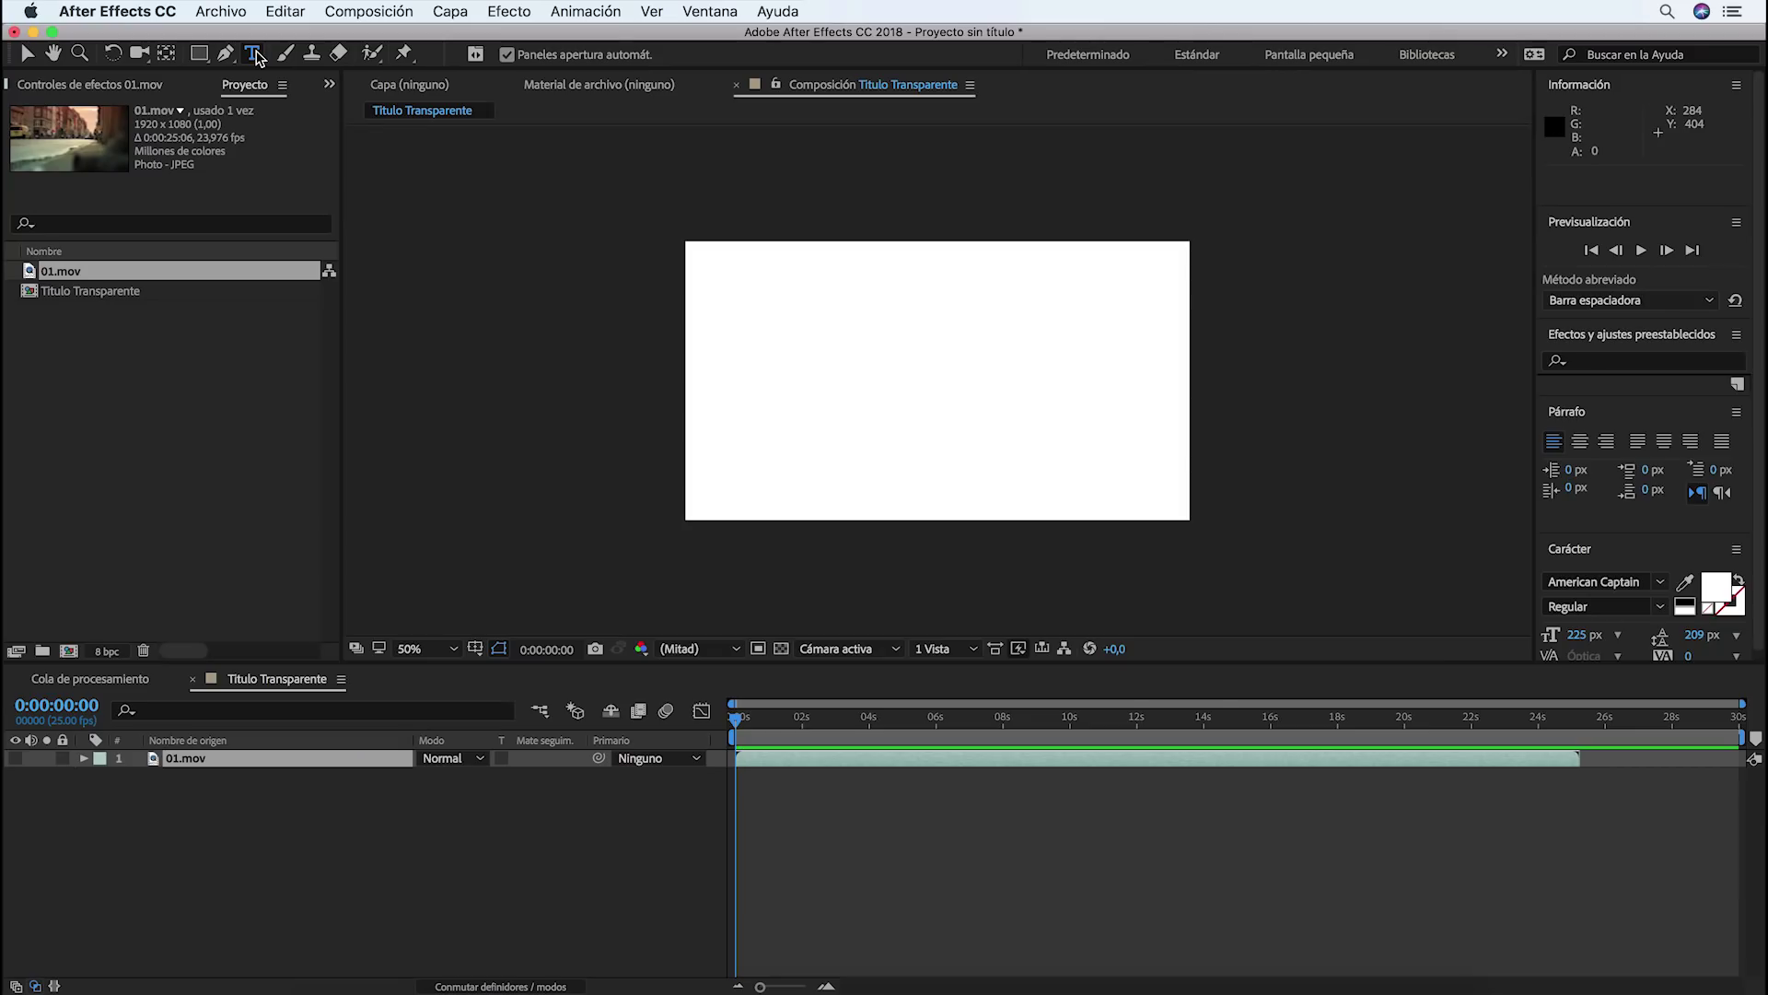
Create a black text layer reading 'new york' in American Captain, 225 px
{"action": "left_click", "coordinate": [834, 375]}
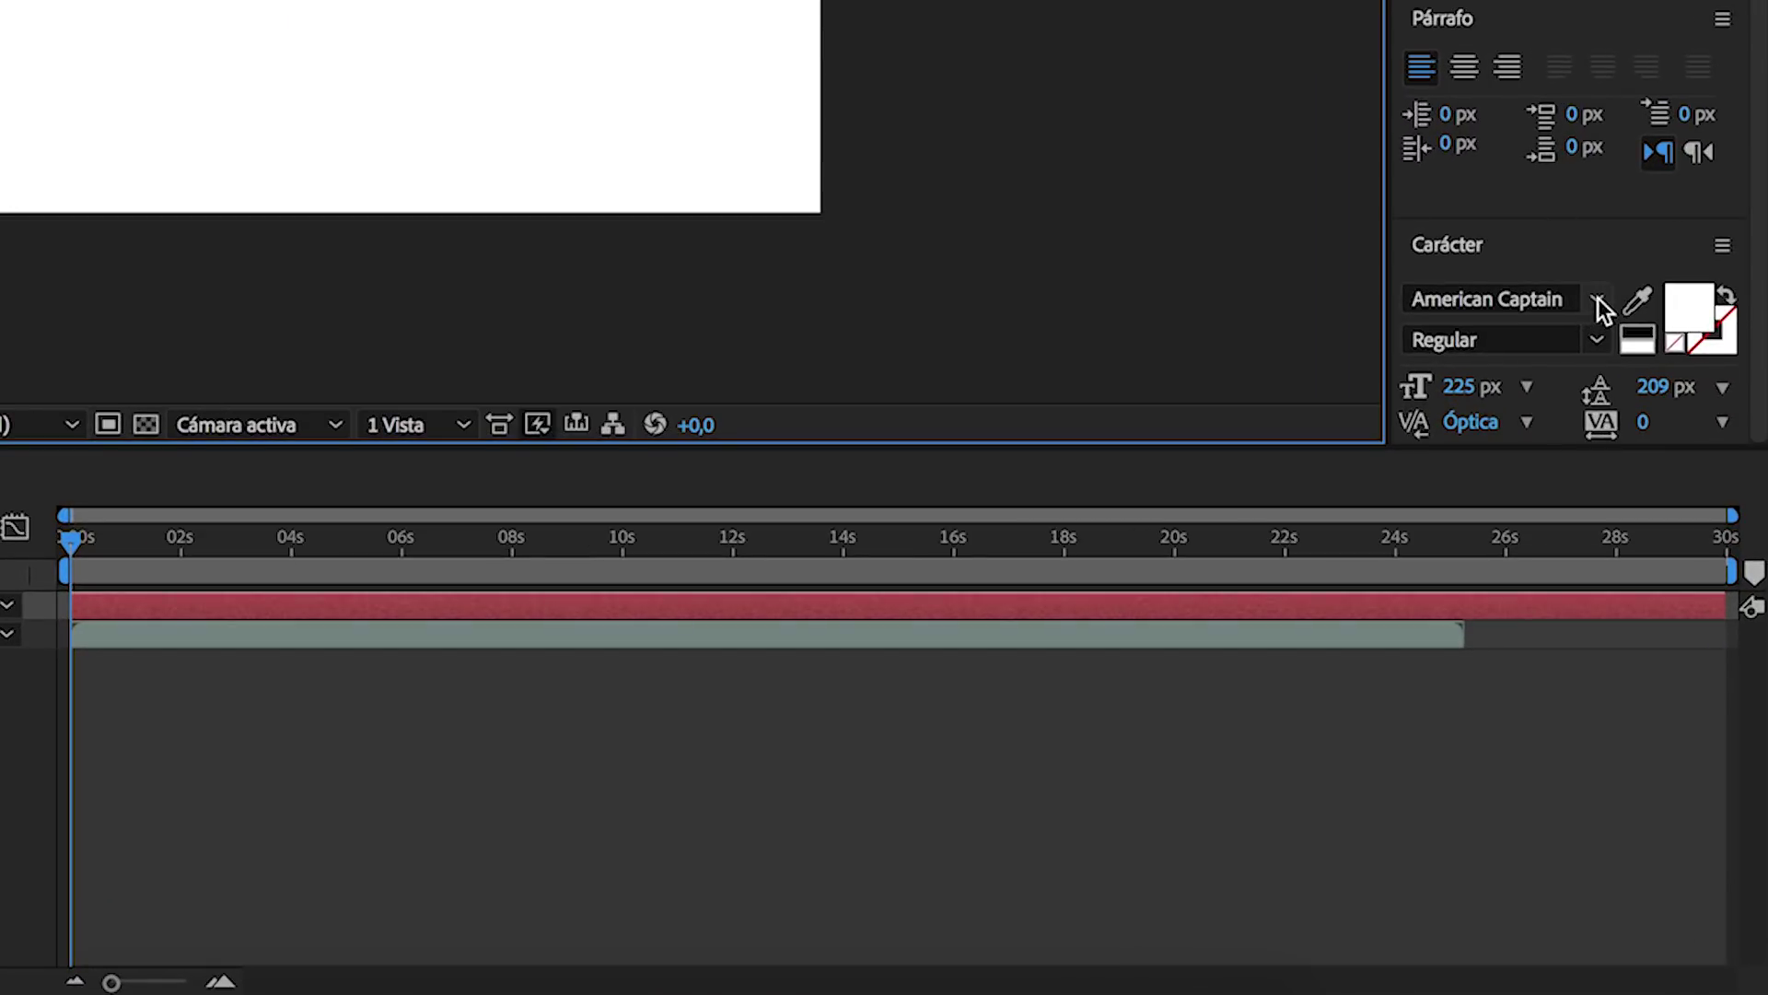
{"action": "left_click", "coordinate": [1599, 299]}
{"action": "left_click", "coordinate": [1612, 276]}
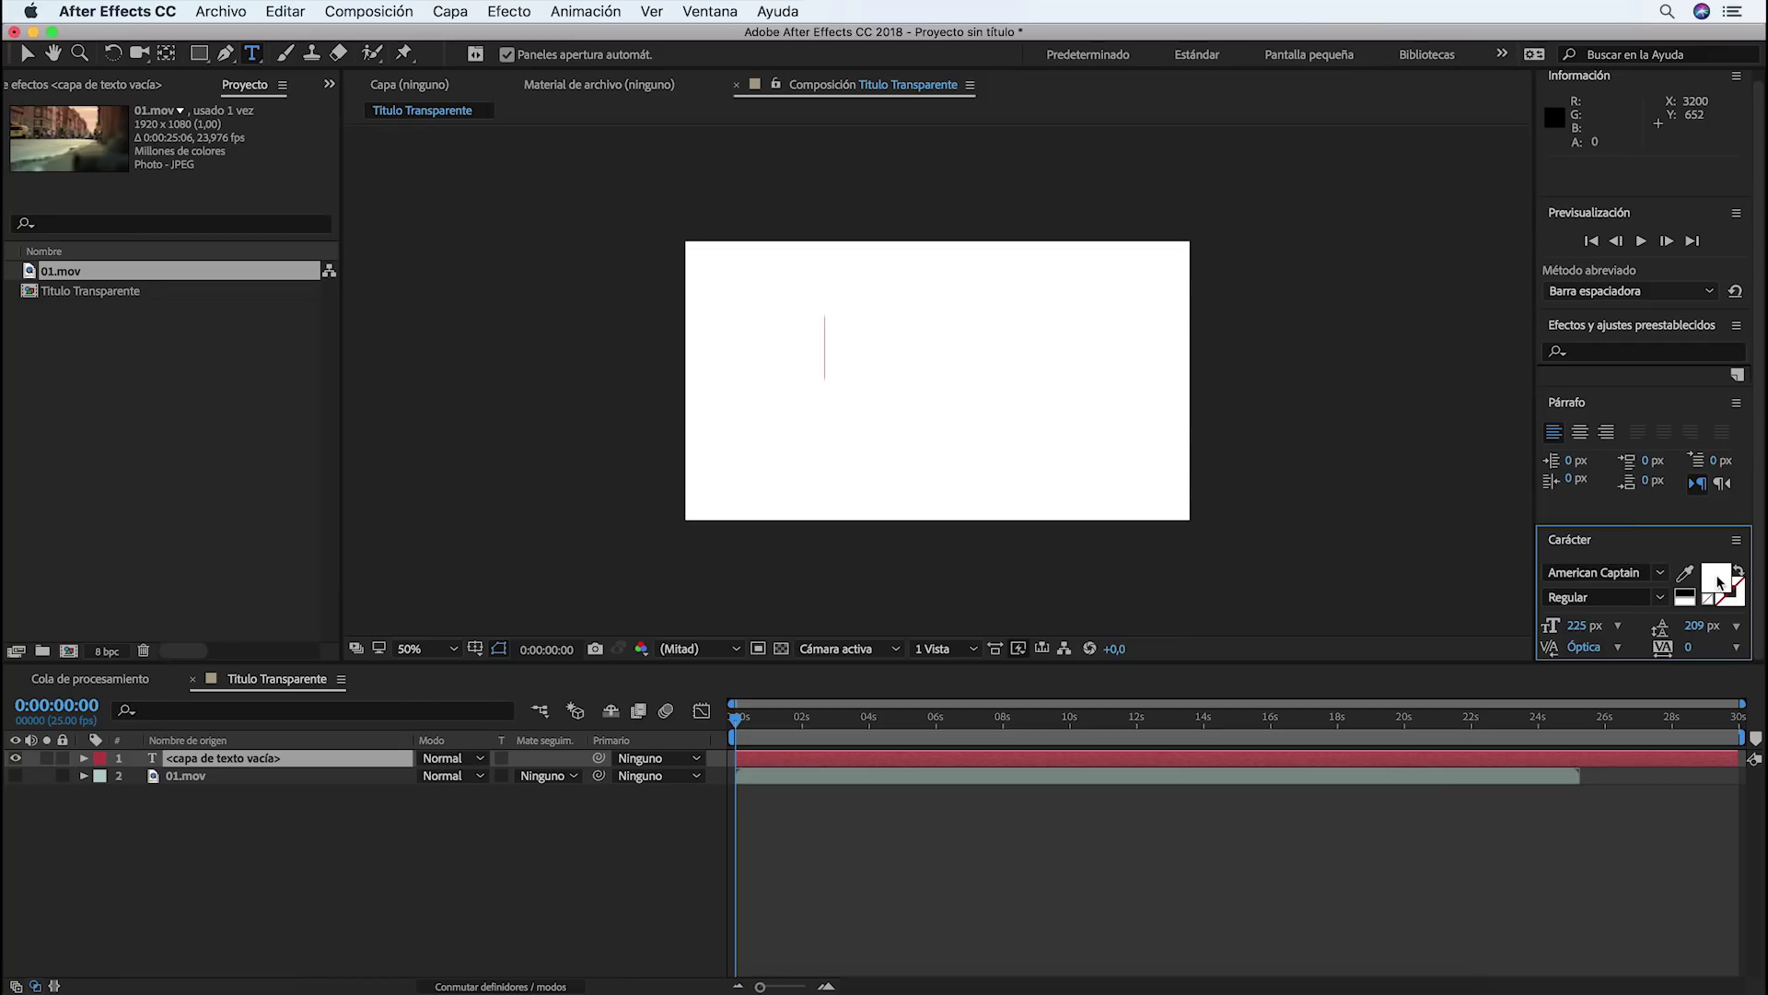
{"action": "left_click", "coordinate": [1697, 327]}
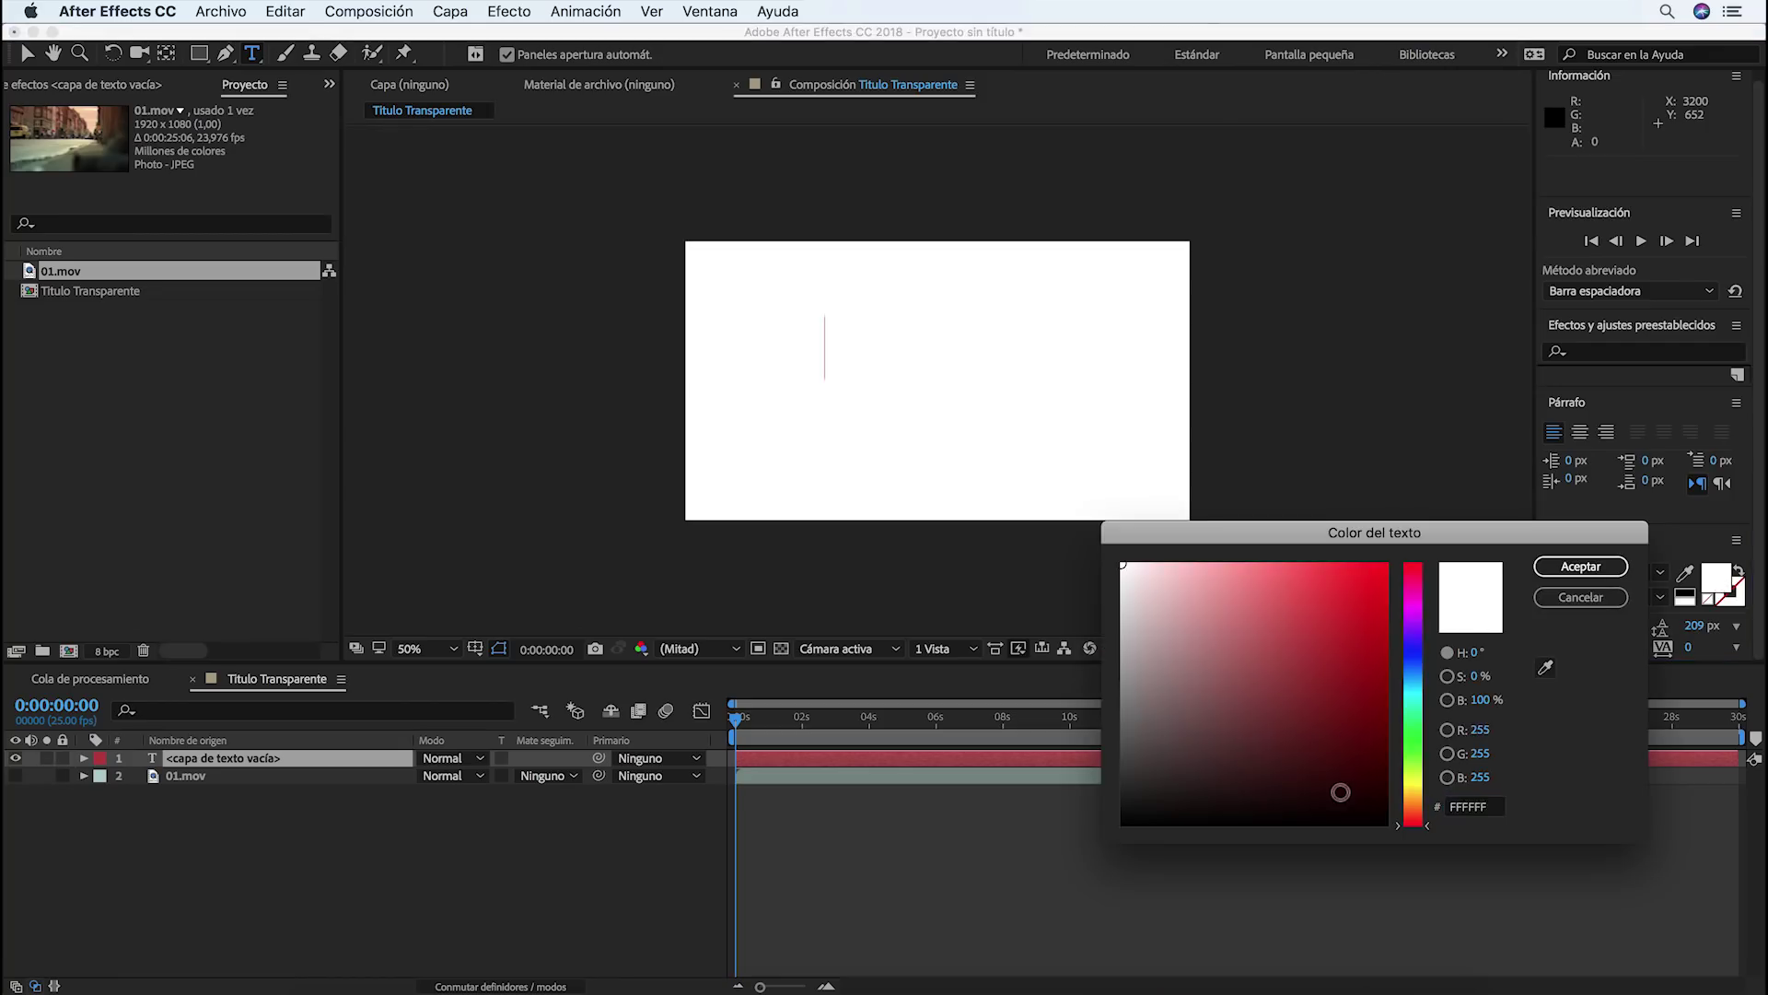
{"action": "left_click", "coordinate": [1579, 566]}
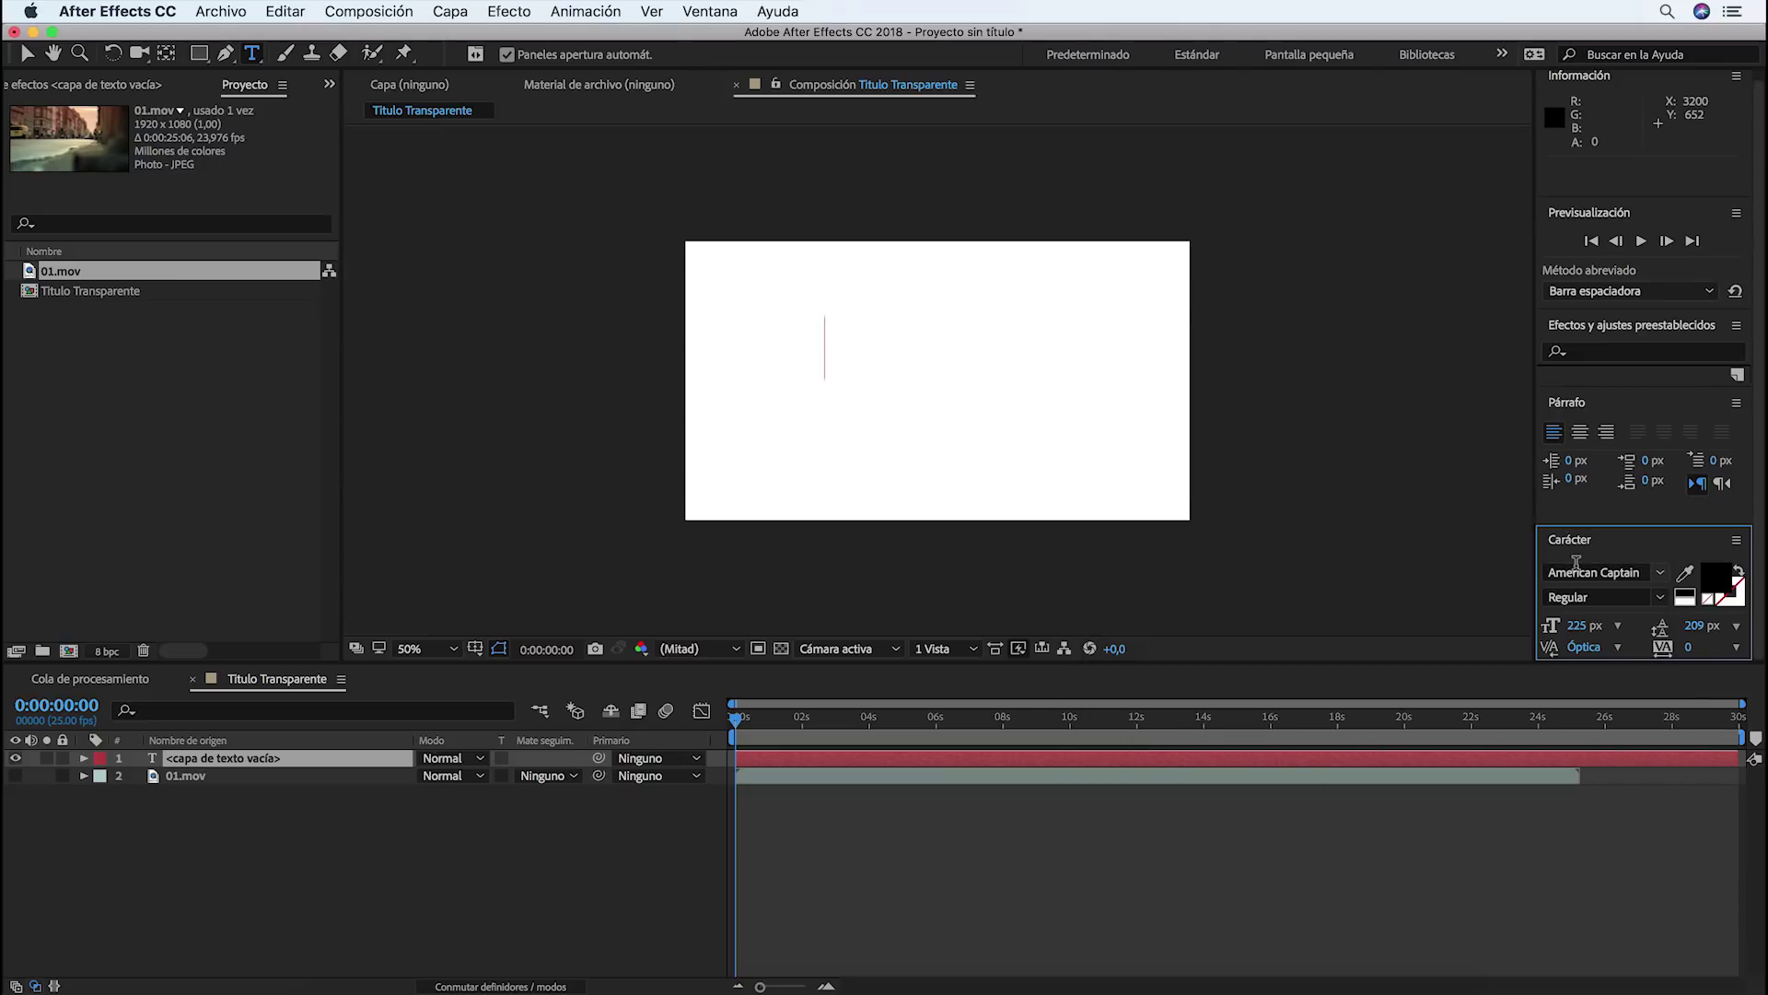
{"action": "left_click", "coordinate": [827, 359]}
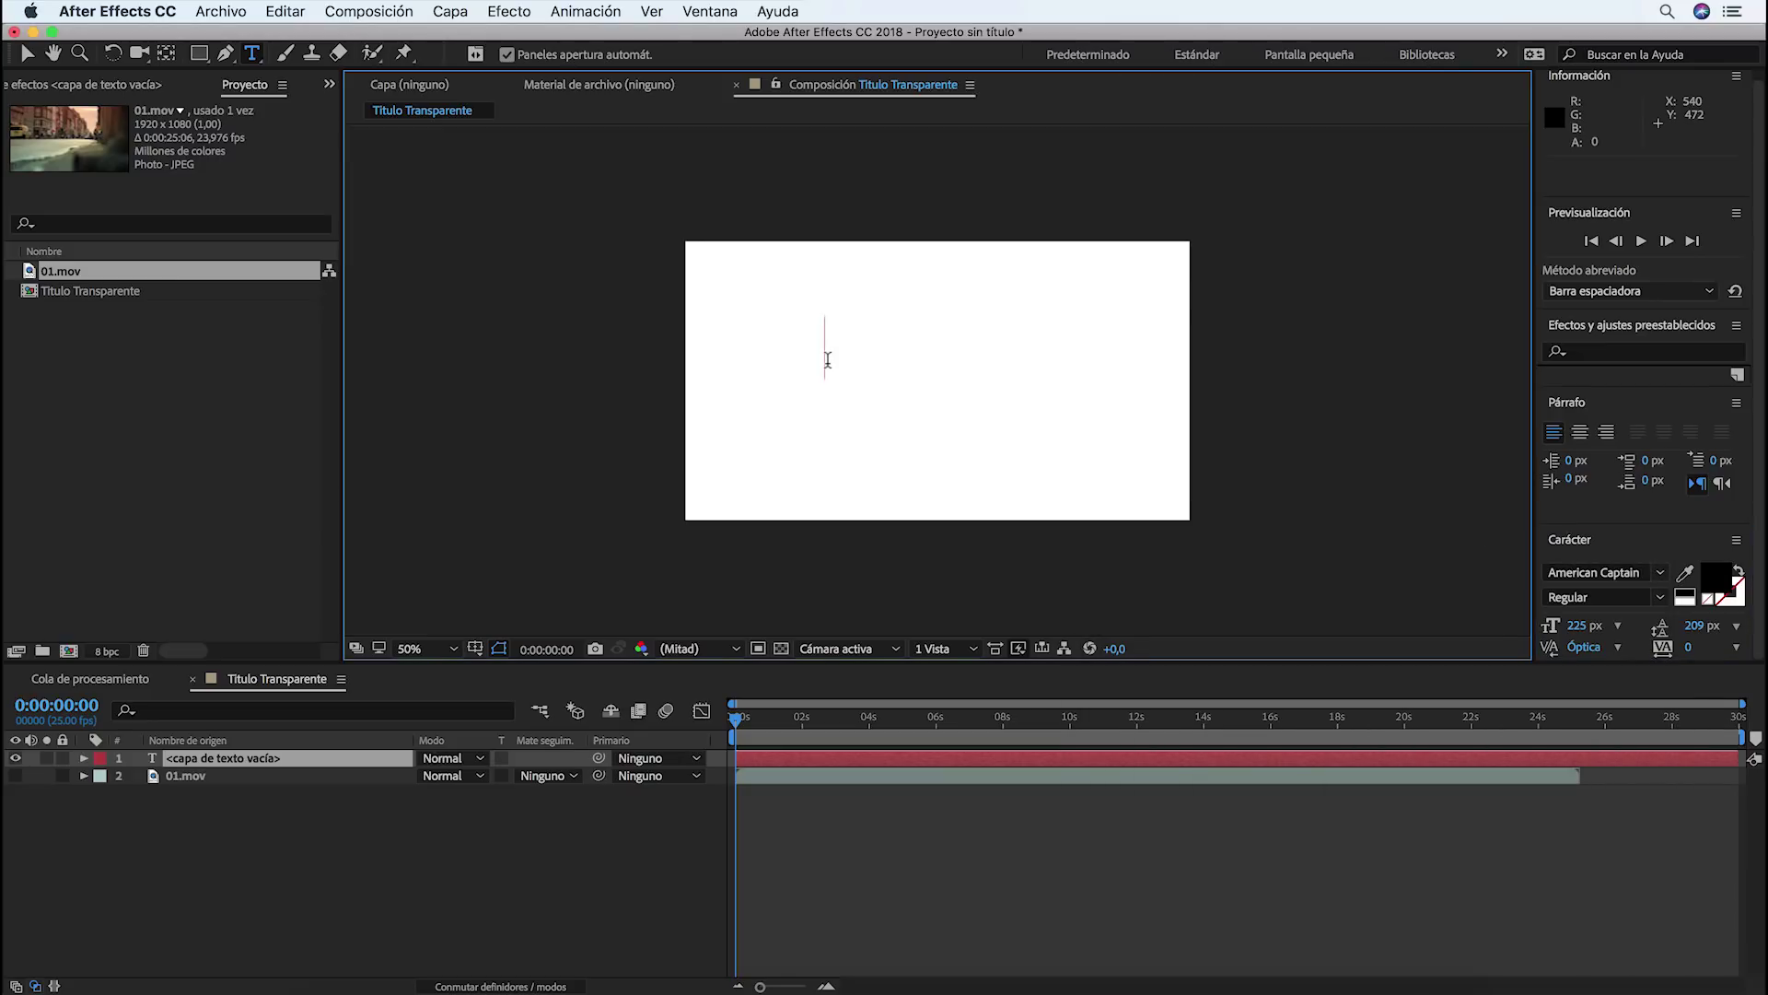
{"action": "type", "text": "new york"}
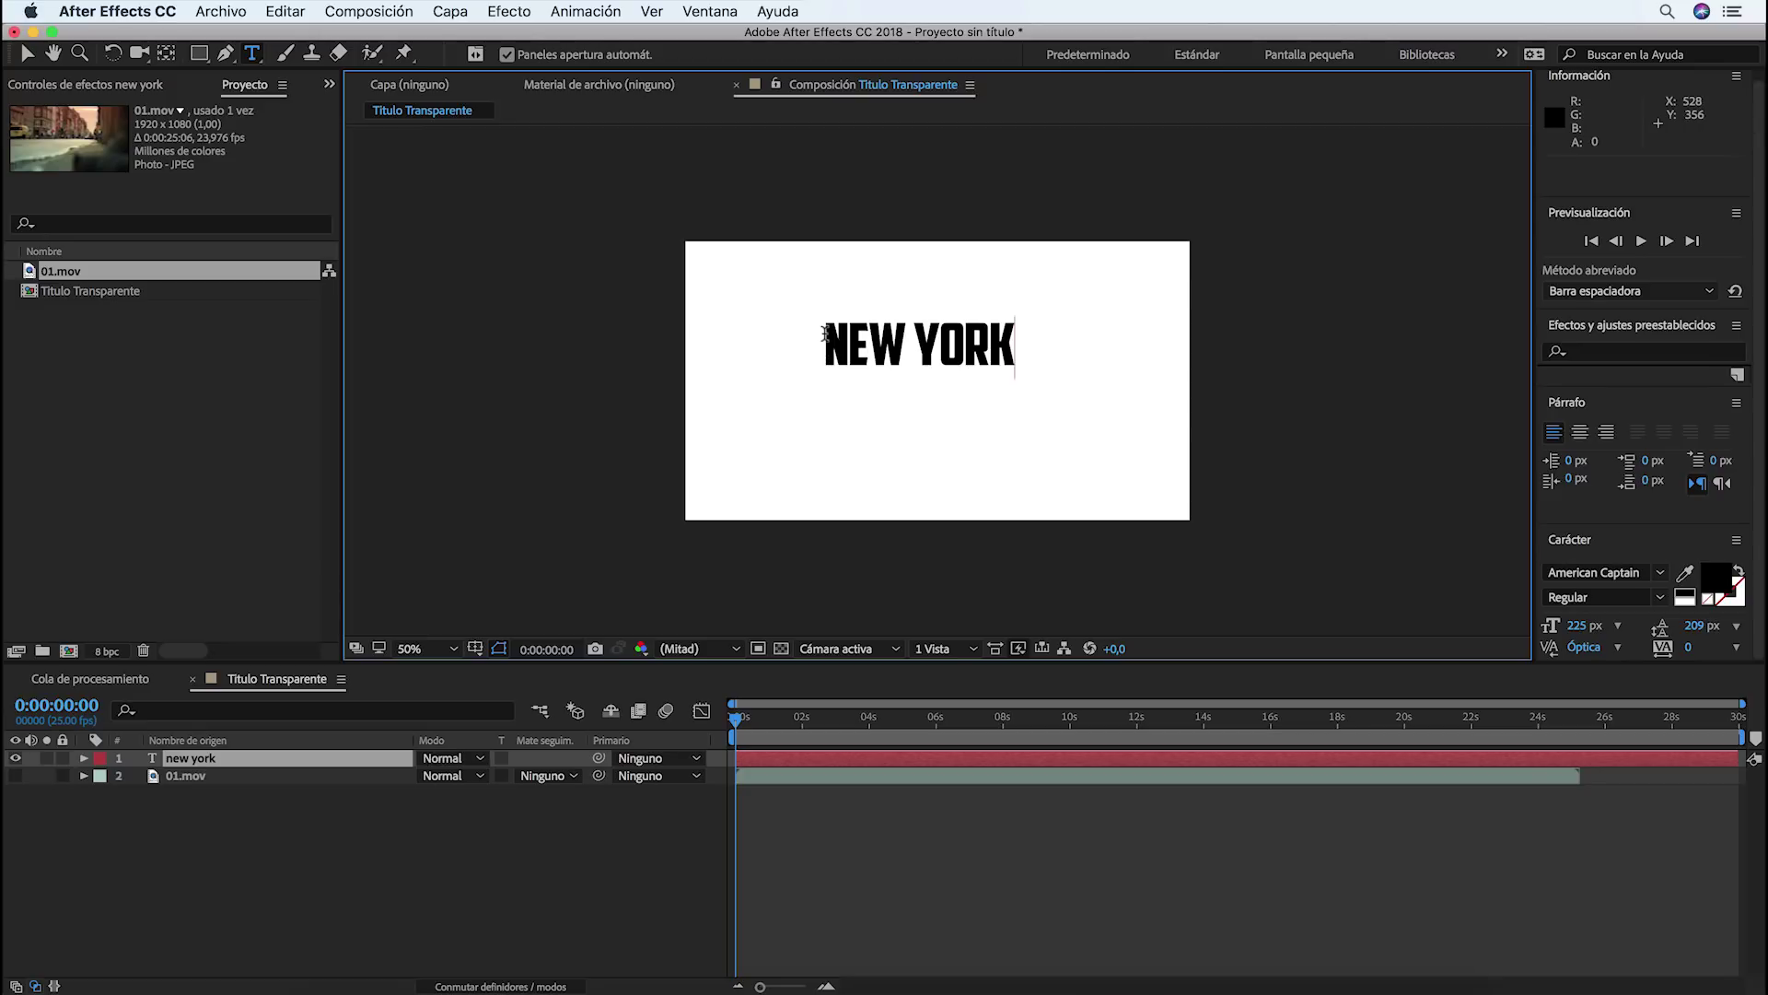
Colour the first letter N orange (FFA900) and return to the Selection tool
{"action": "left_click_drag", "start_coordinate": [823, 341], "coordinate": [854, 342]}
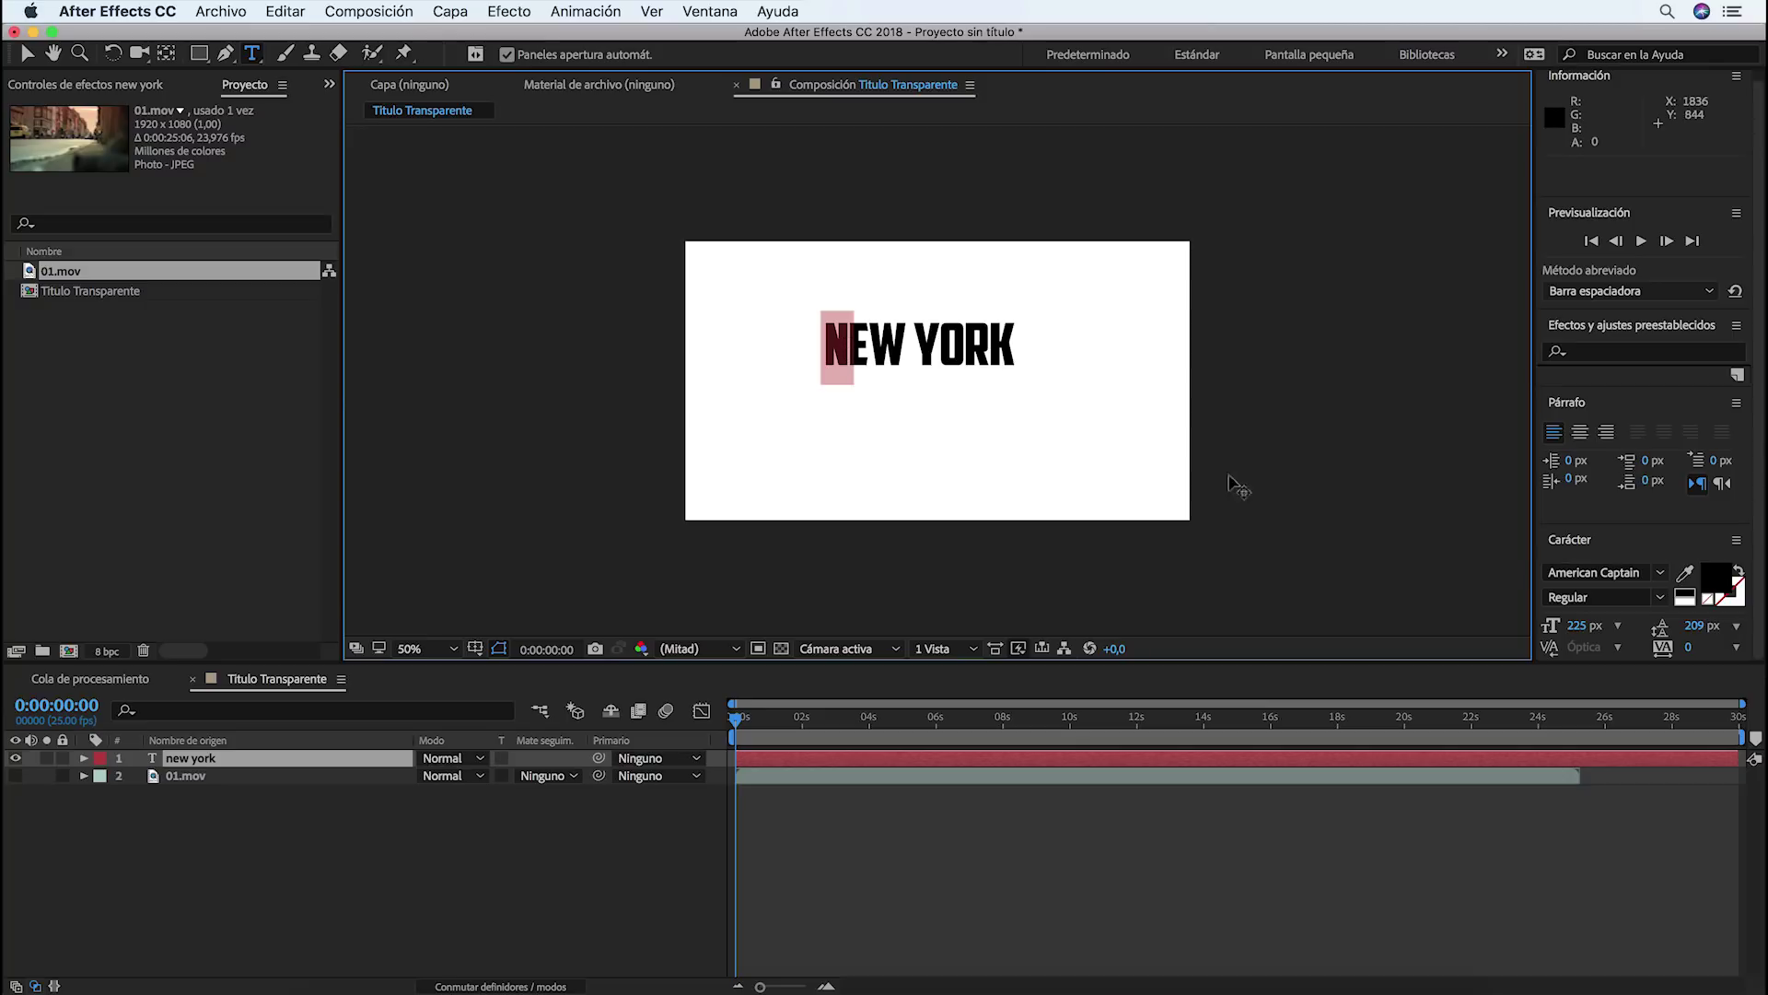
{"action": "left_click", "coordinate": [1715, 576]}
{"action": "left_click", "coordinate": [1417, 800]}
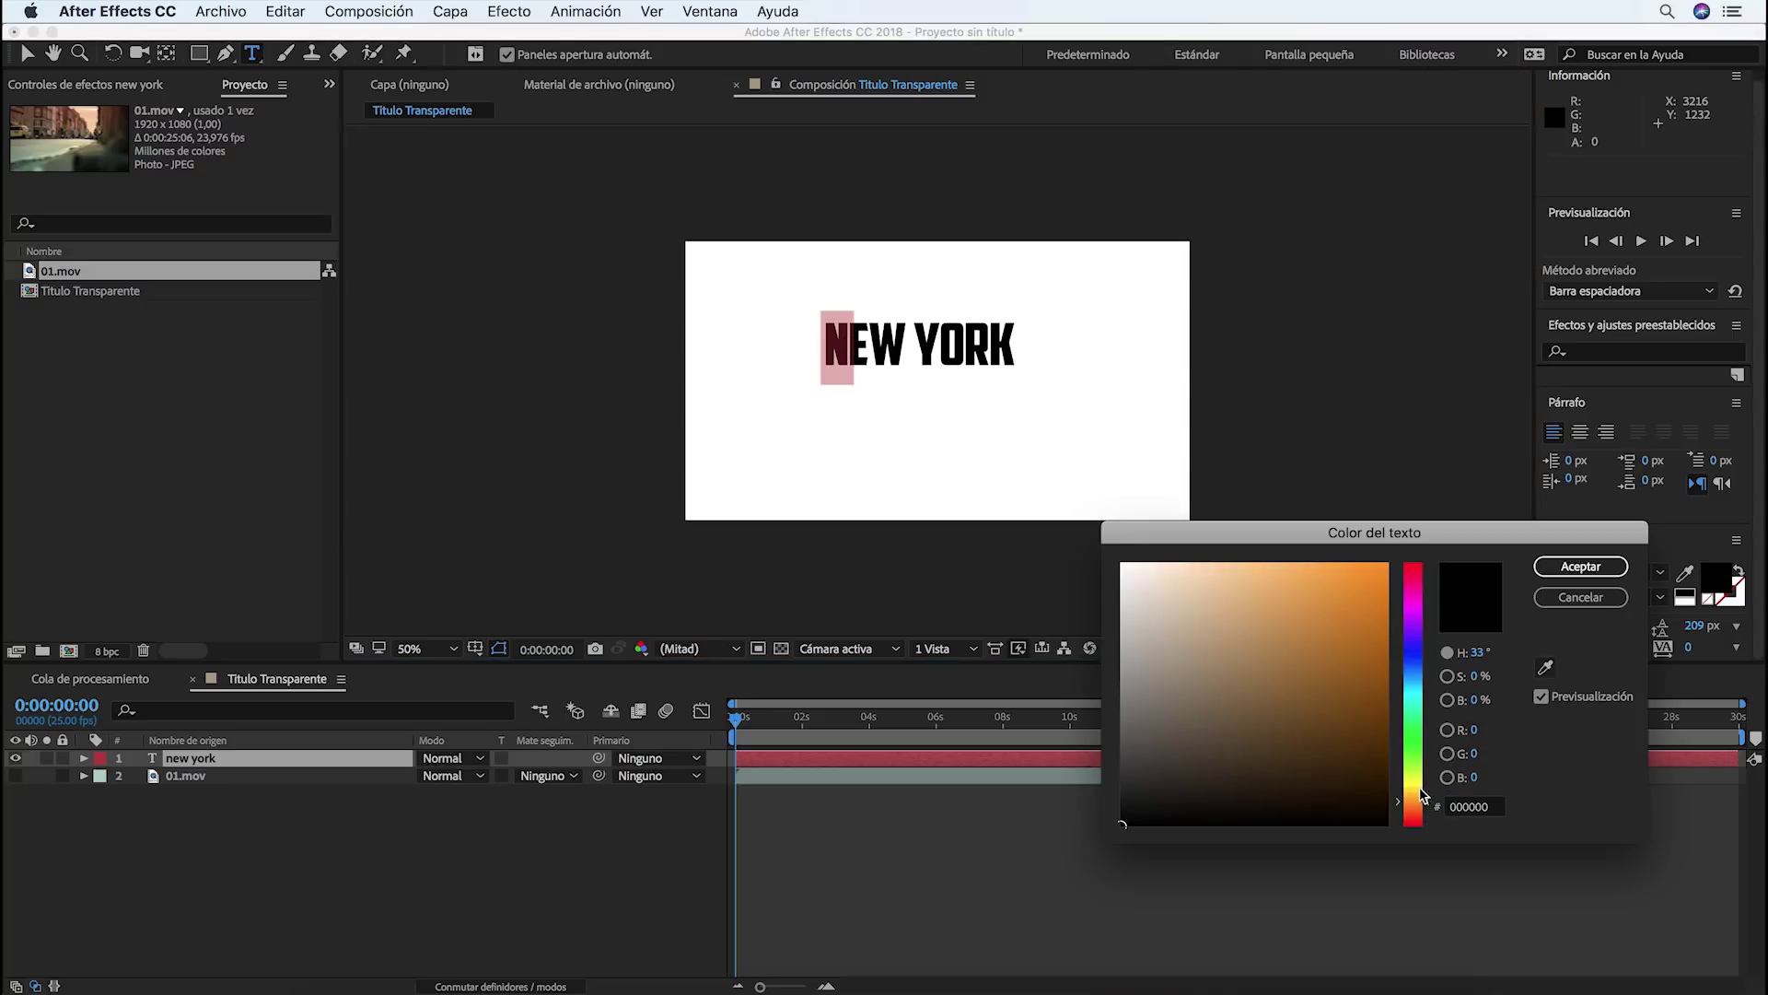
{"action": "left_click_drag", "start_coordinate": [1322, 714], "coordinate": [1423, 514]}
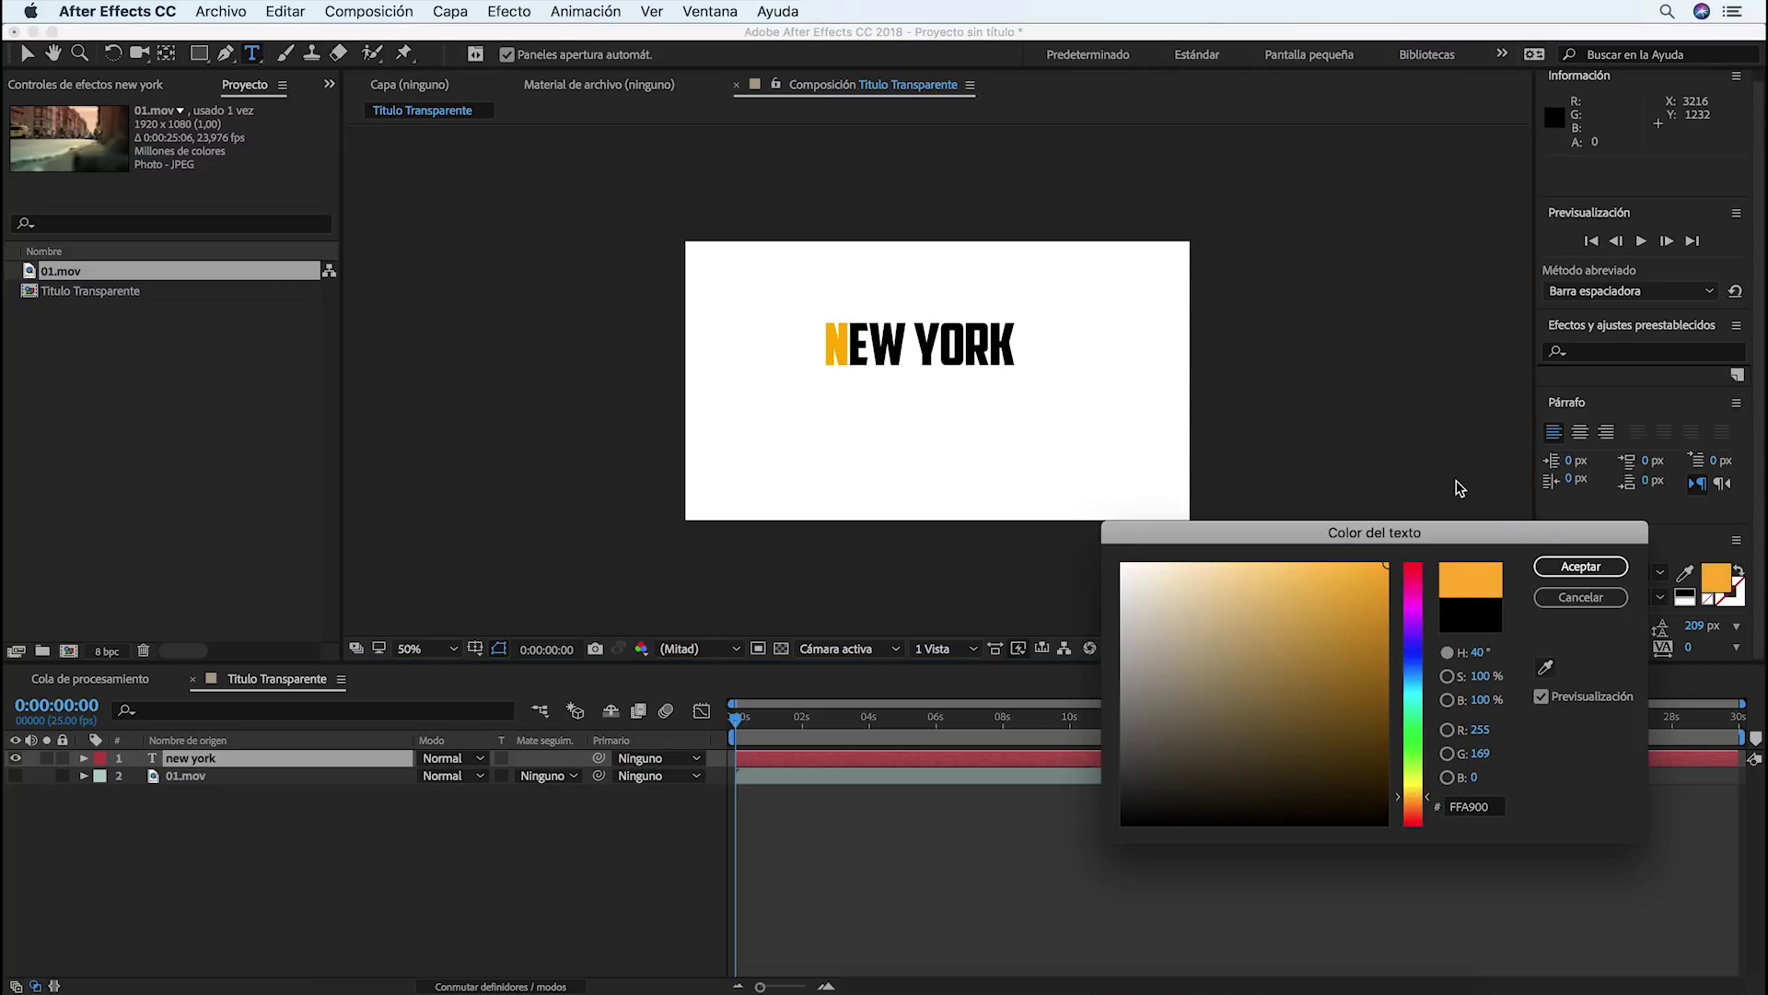
{"action": "left_click", "coordinate": [1581, 566]}
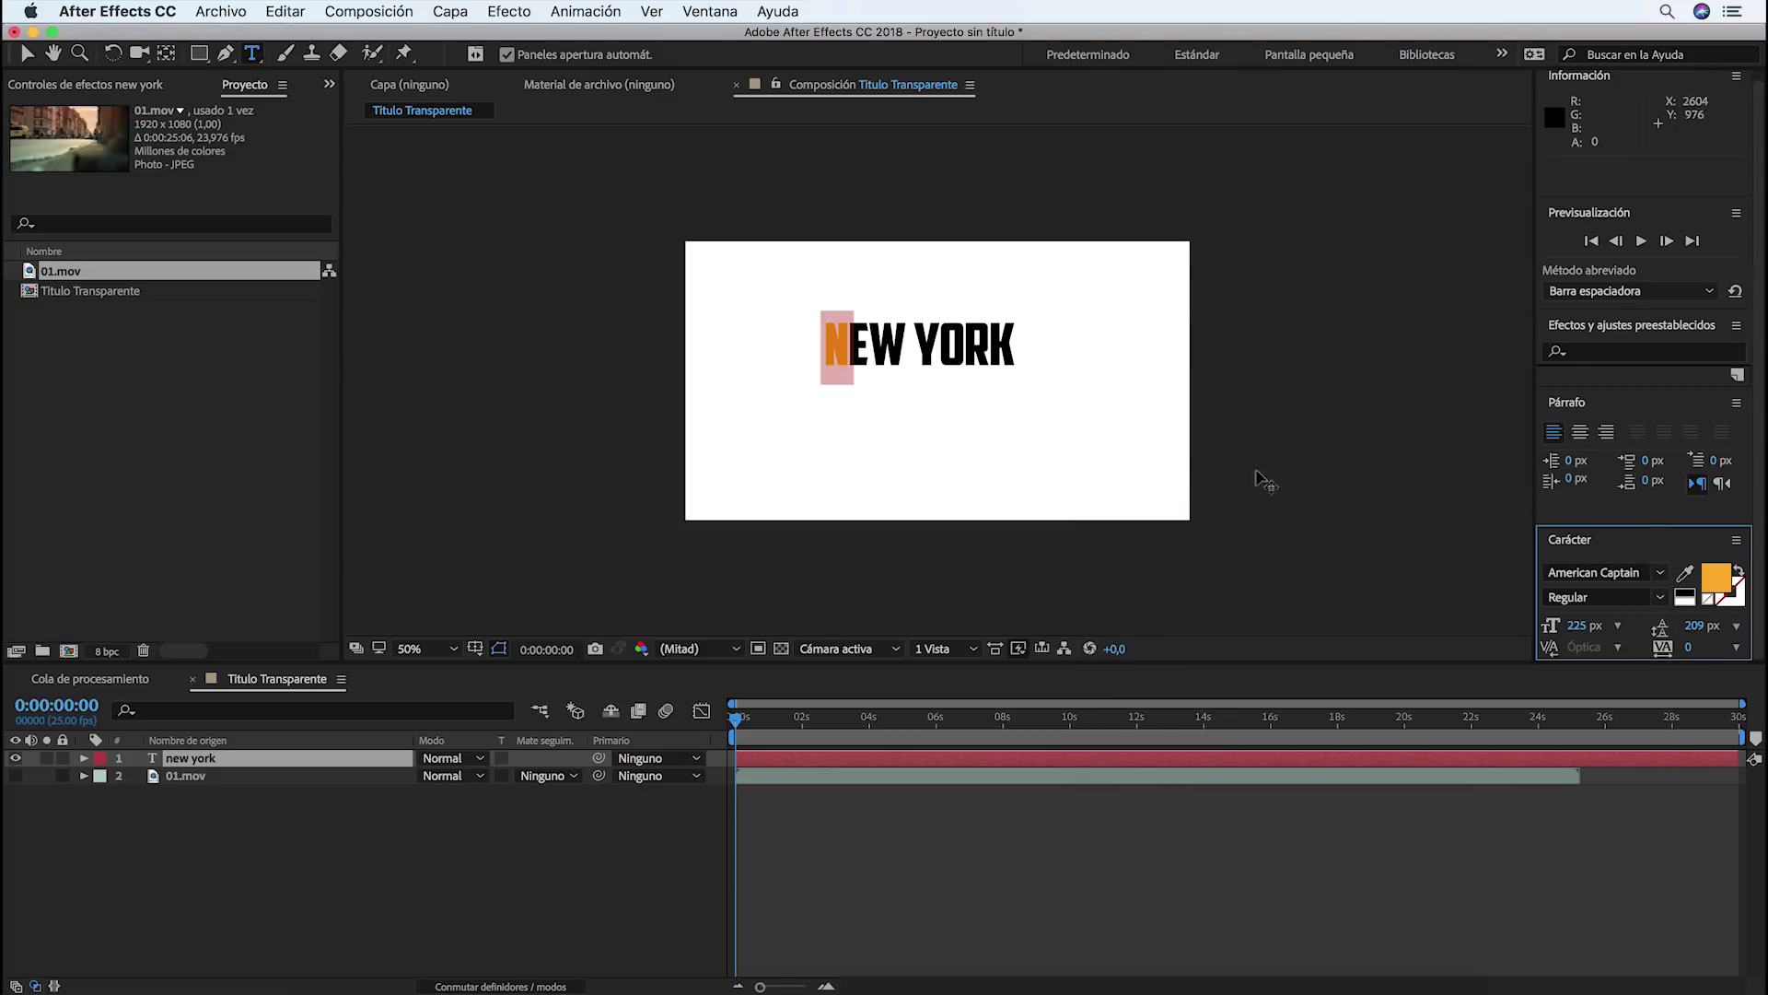
{"action": "left_click", "coordinate": [30, 57]}
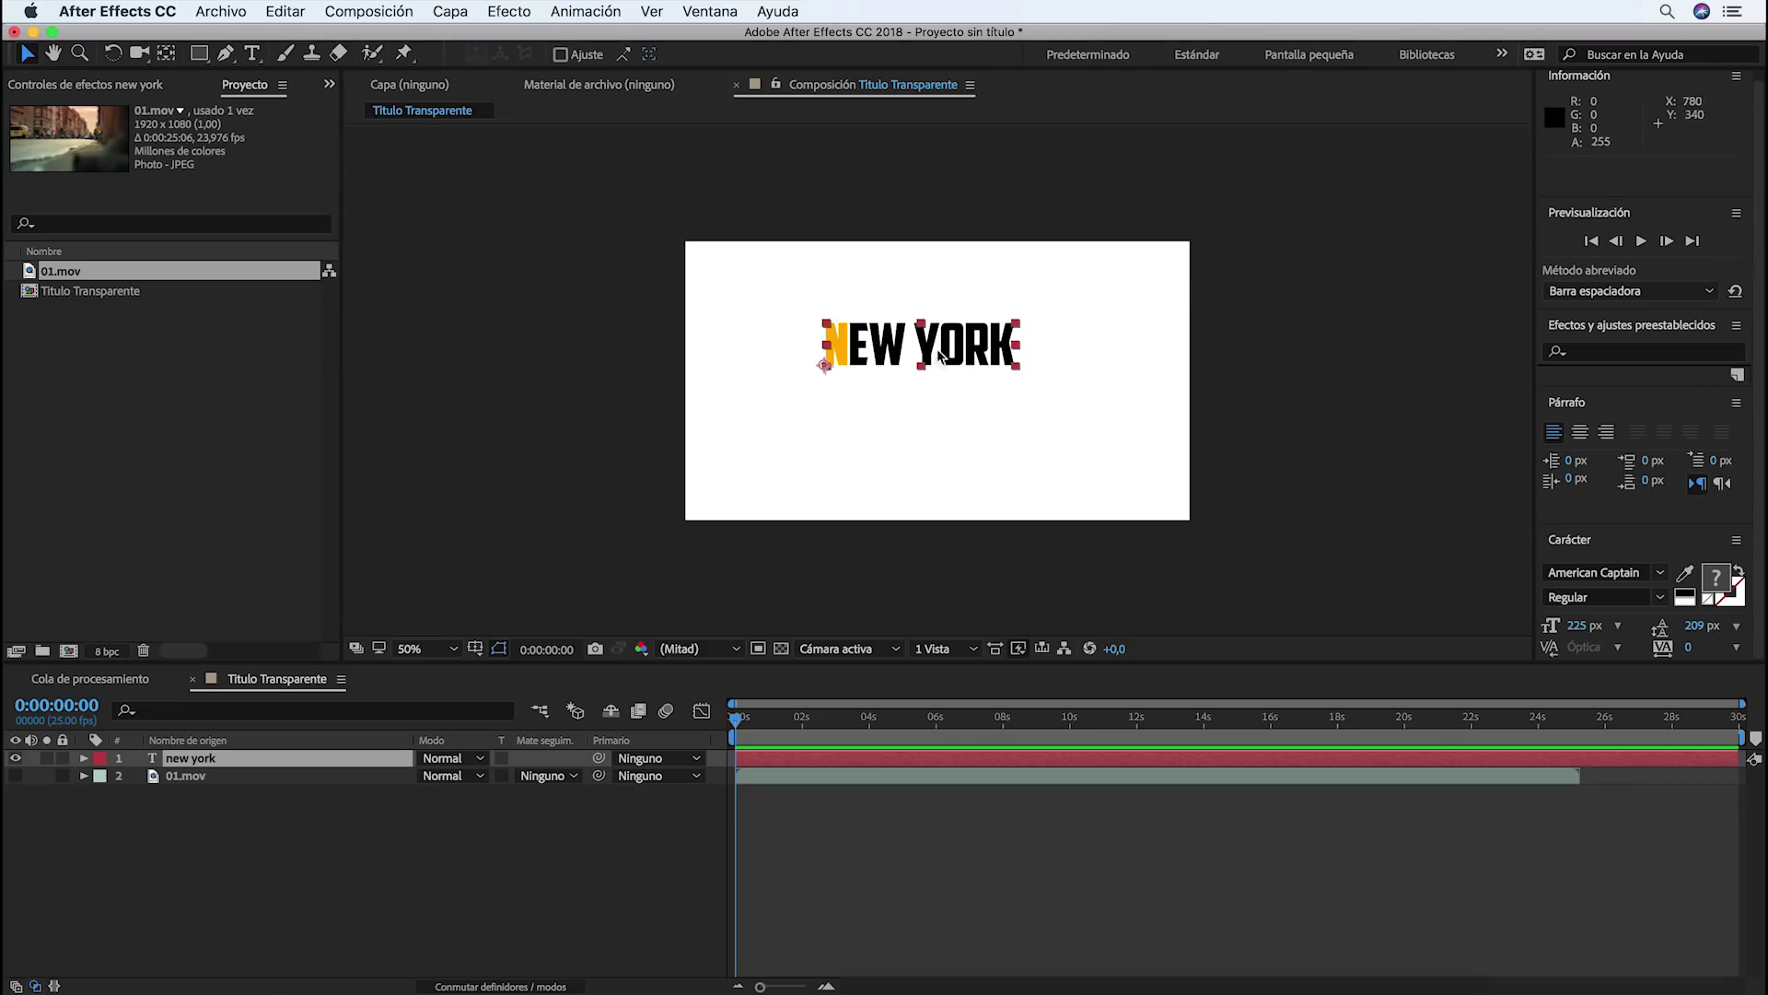
Move the title, expand its Transform properties, and leave Scale at 100%
{"action": "mouse_move", "coordinate": [941, 355]}
{"action": "left_mouse_down"}
{"action": "mouse_move", "coordinate": [1036, 325]}
{"action": "mouse_move", "coordinate": [1022, 402]}
{"action": "left_mouse_up"}
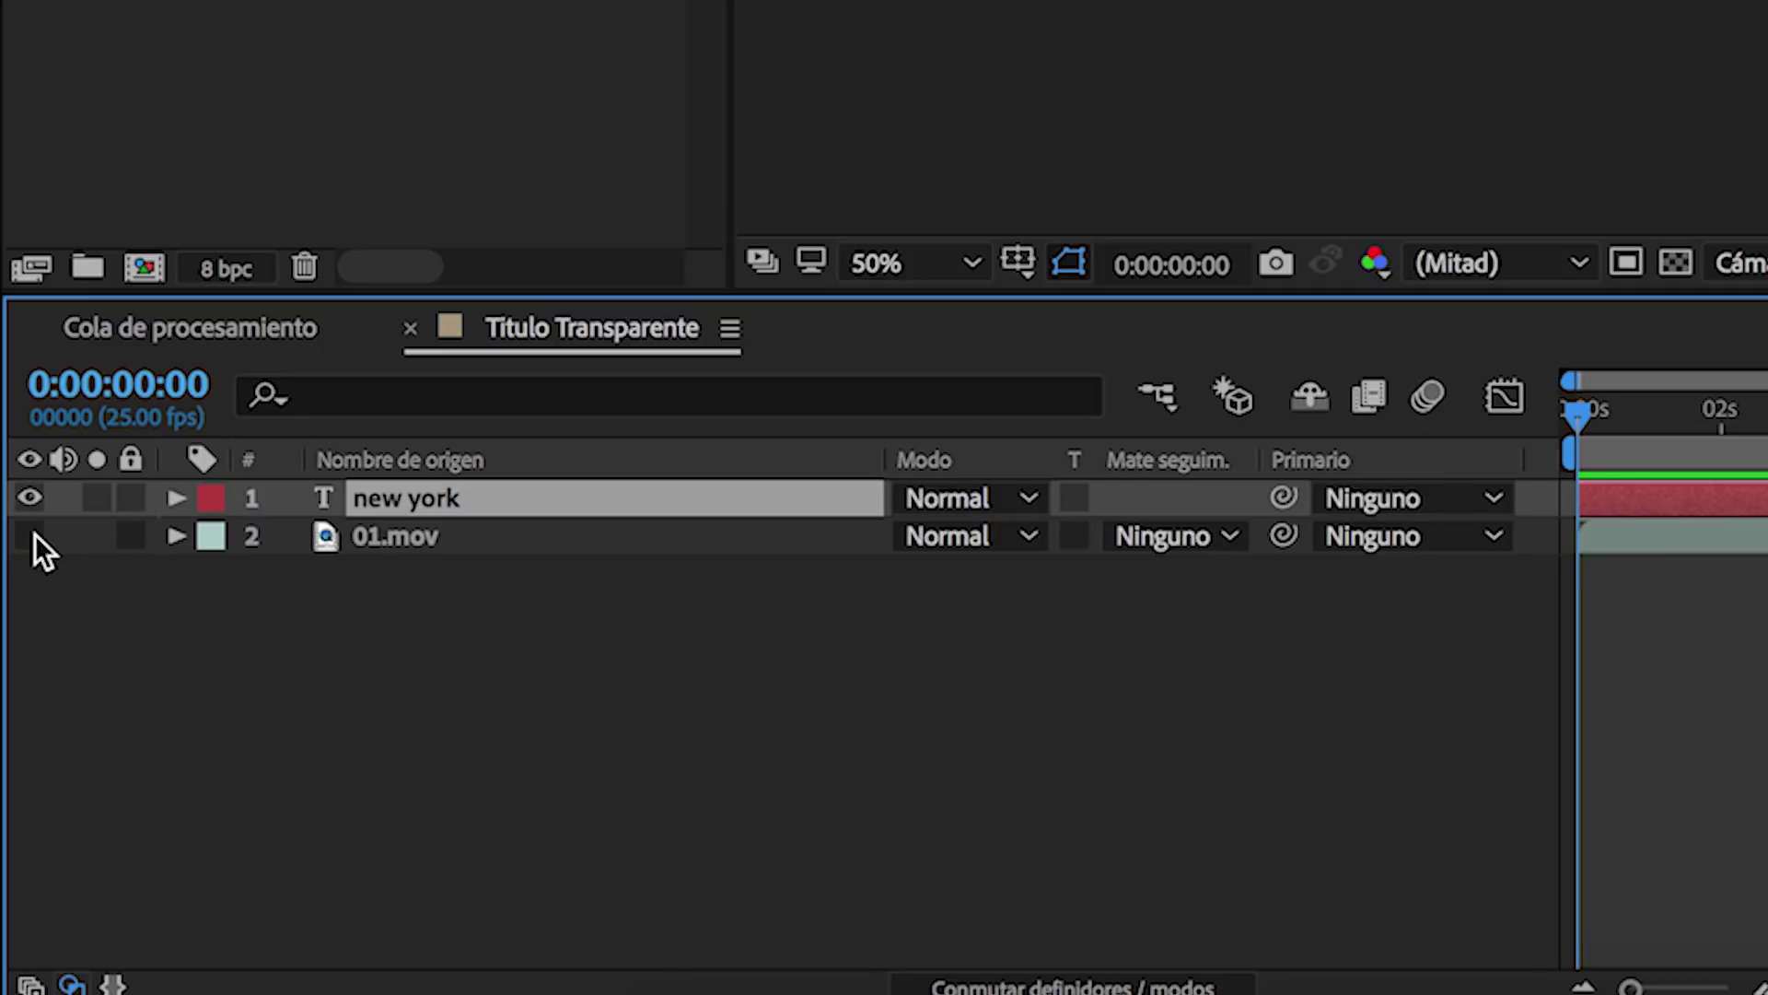
{"action": "left_click", "coordinate": [178, 499]}
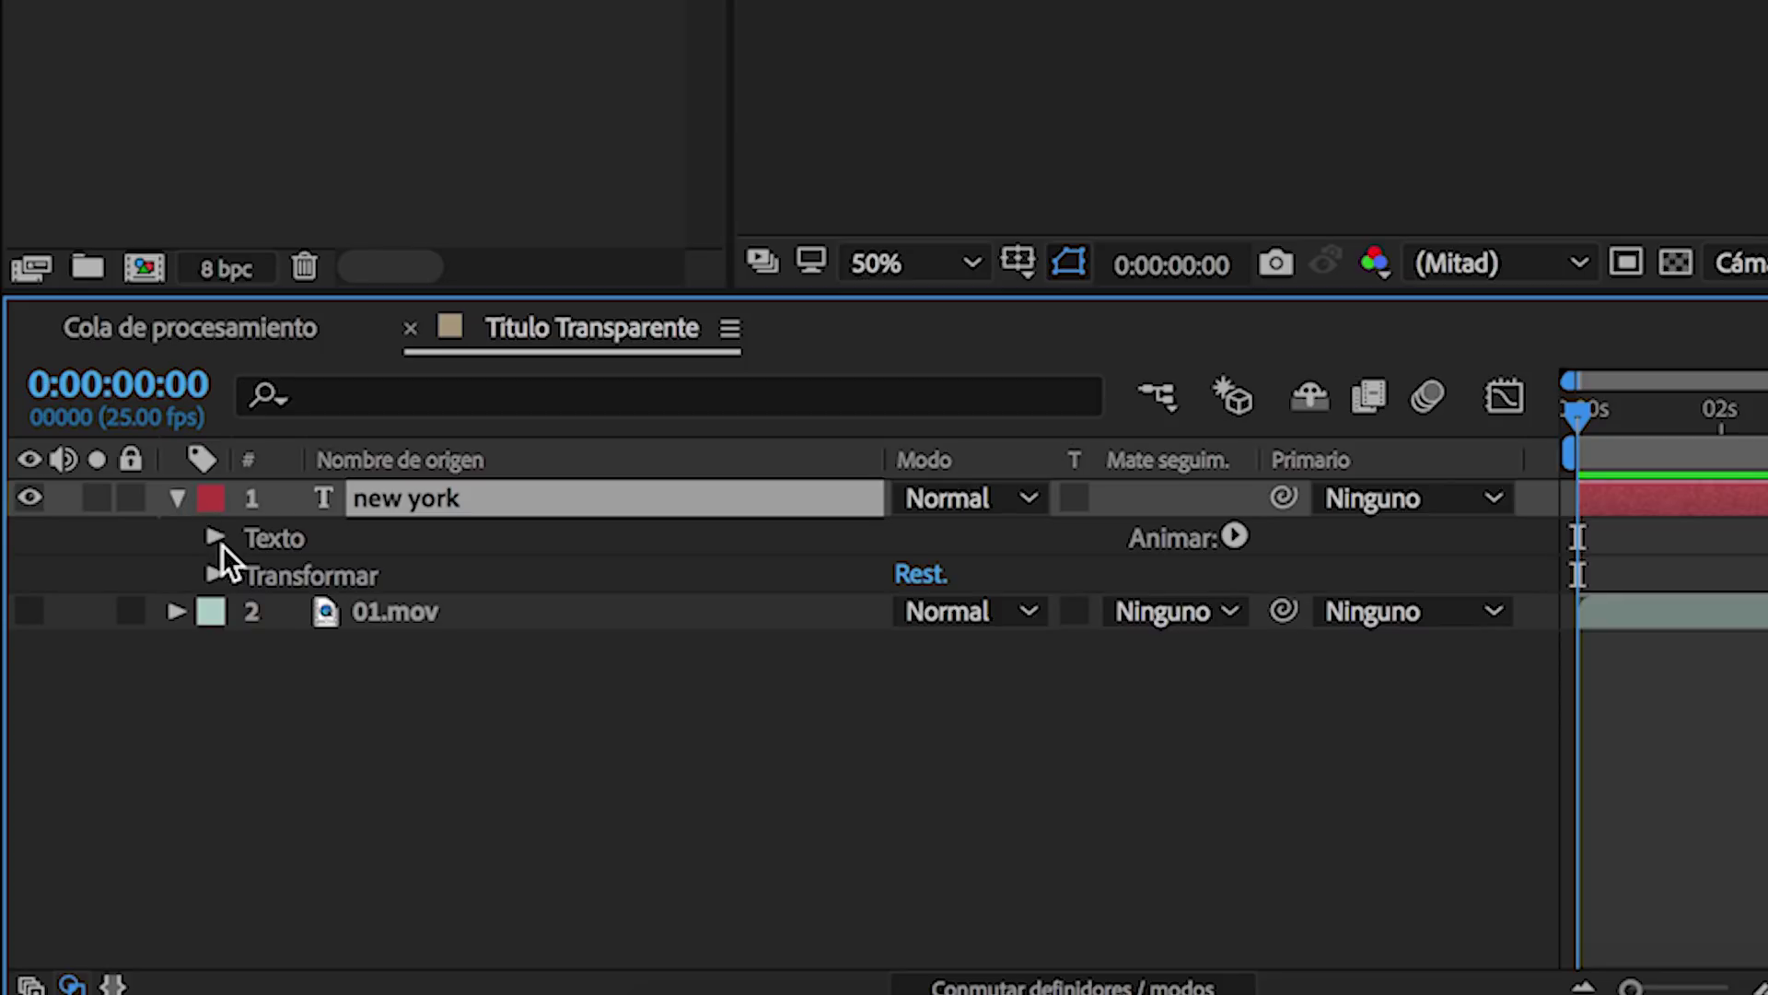
{"action": "left_click", "coordinate": [216, 575]}
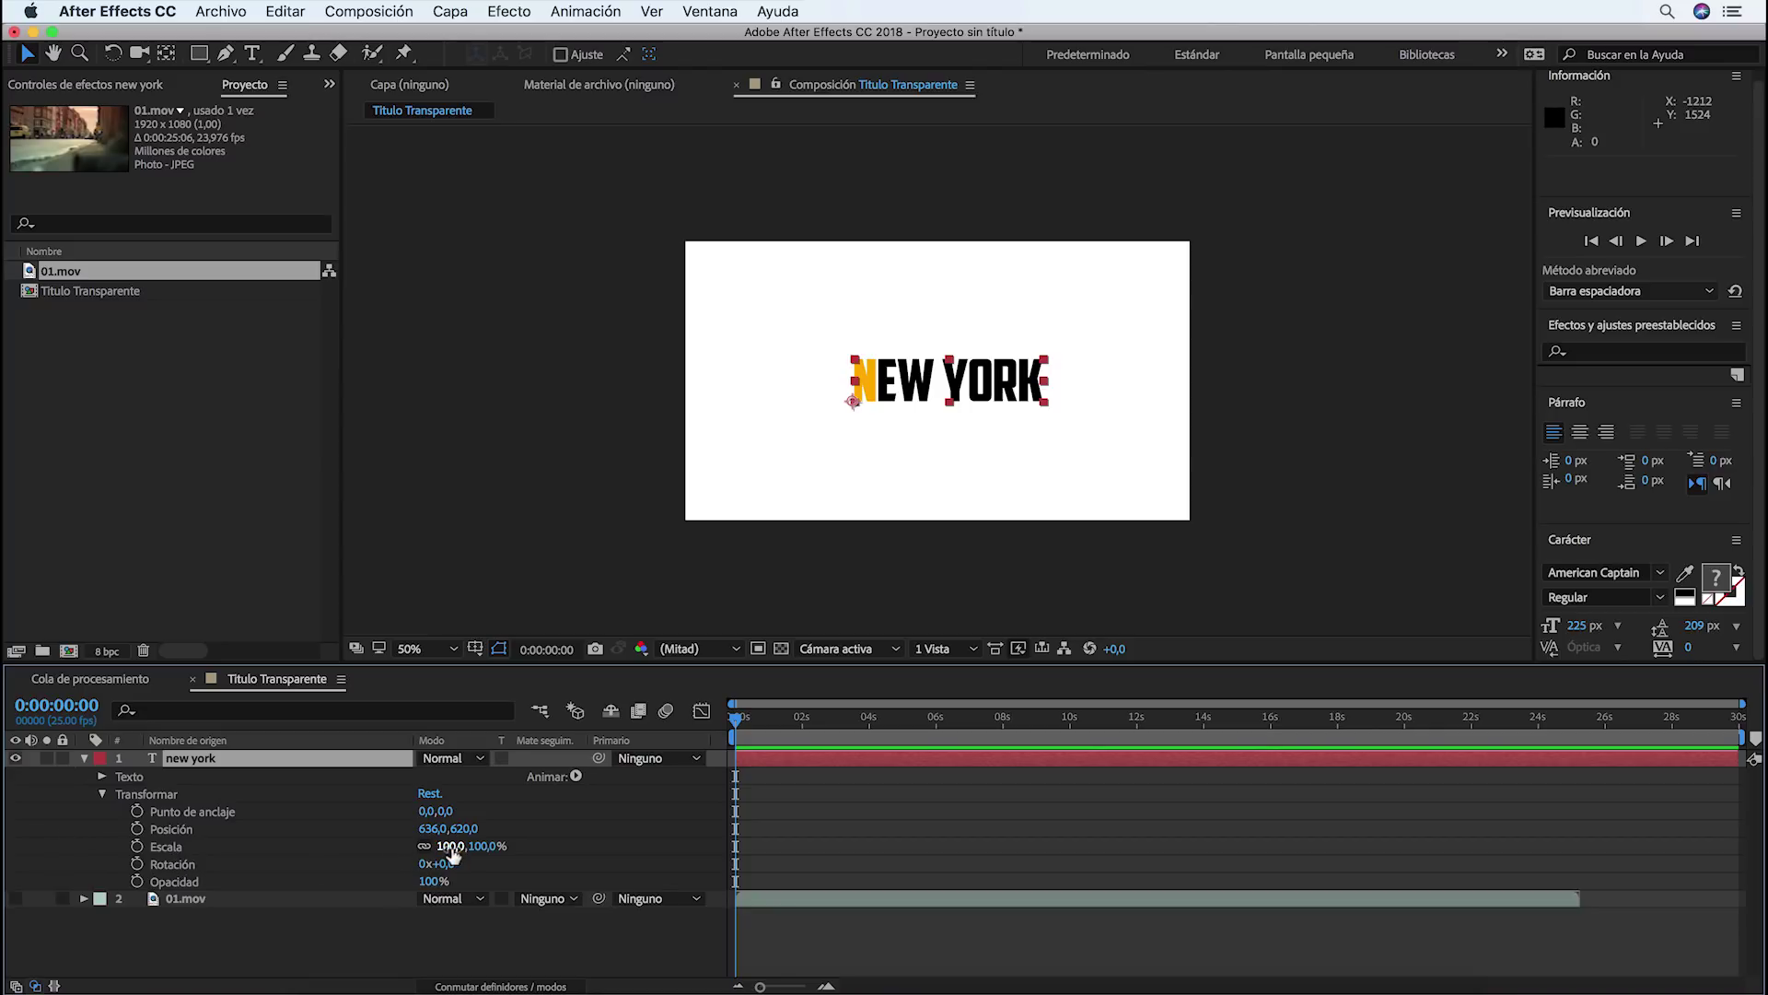
{"action": "mouse_move", "coordinate": [453, 854]}
{"action": "left_mouse_down"}
{"action": "mouse_move", "coordinate": [746, 841]}
{"action": "mouse_move", "coordinate": [593, 852]}
{"action": "mouse_move", "coordinate": [680, 846]}
{"action": "left_mouse_up"}
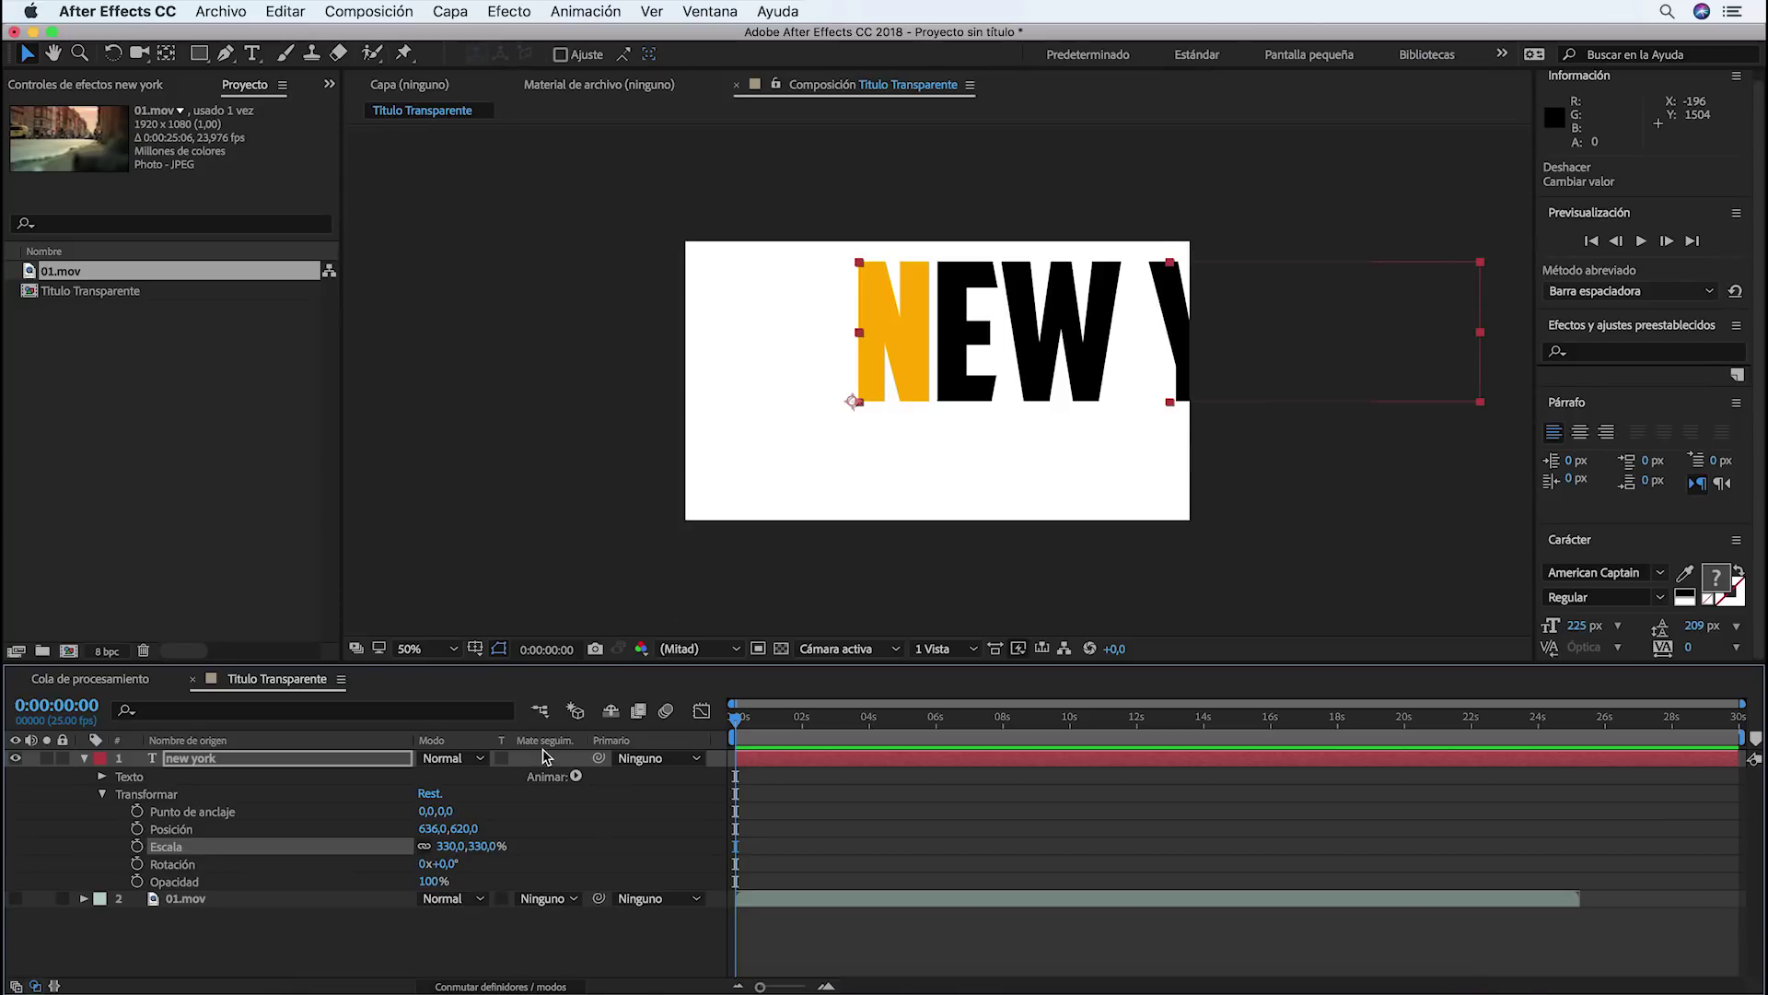
{"action": "left_click_drag", "start_coordinate": [450, 848], "coordinate": [231, 870]}
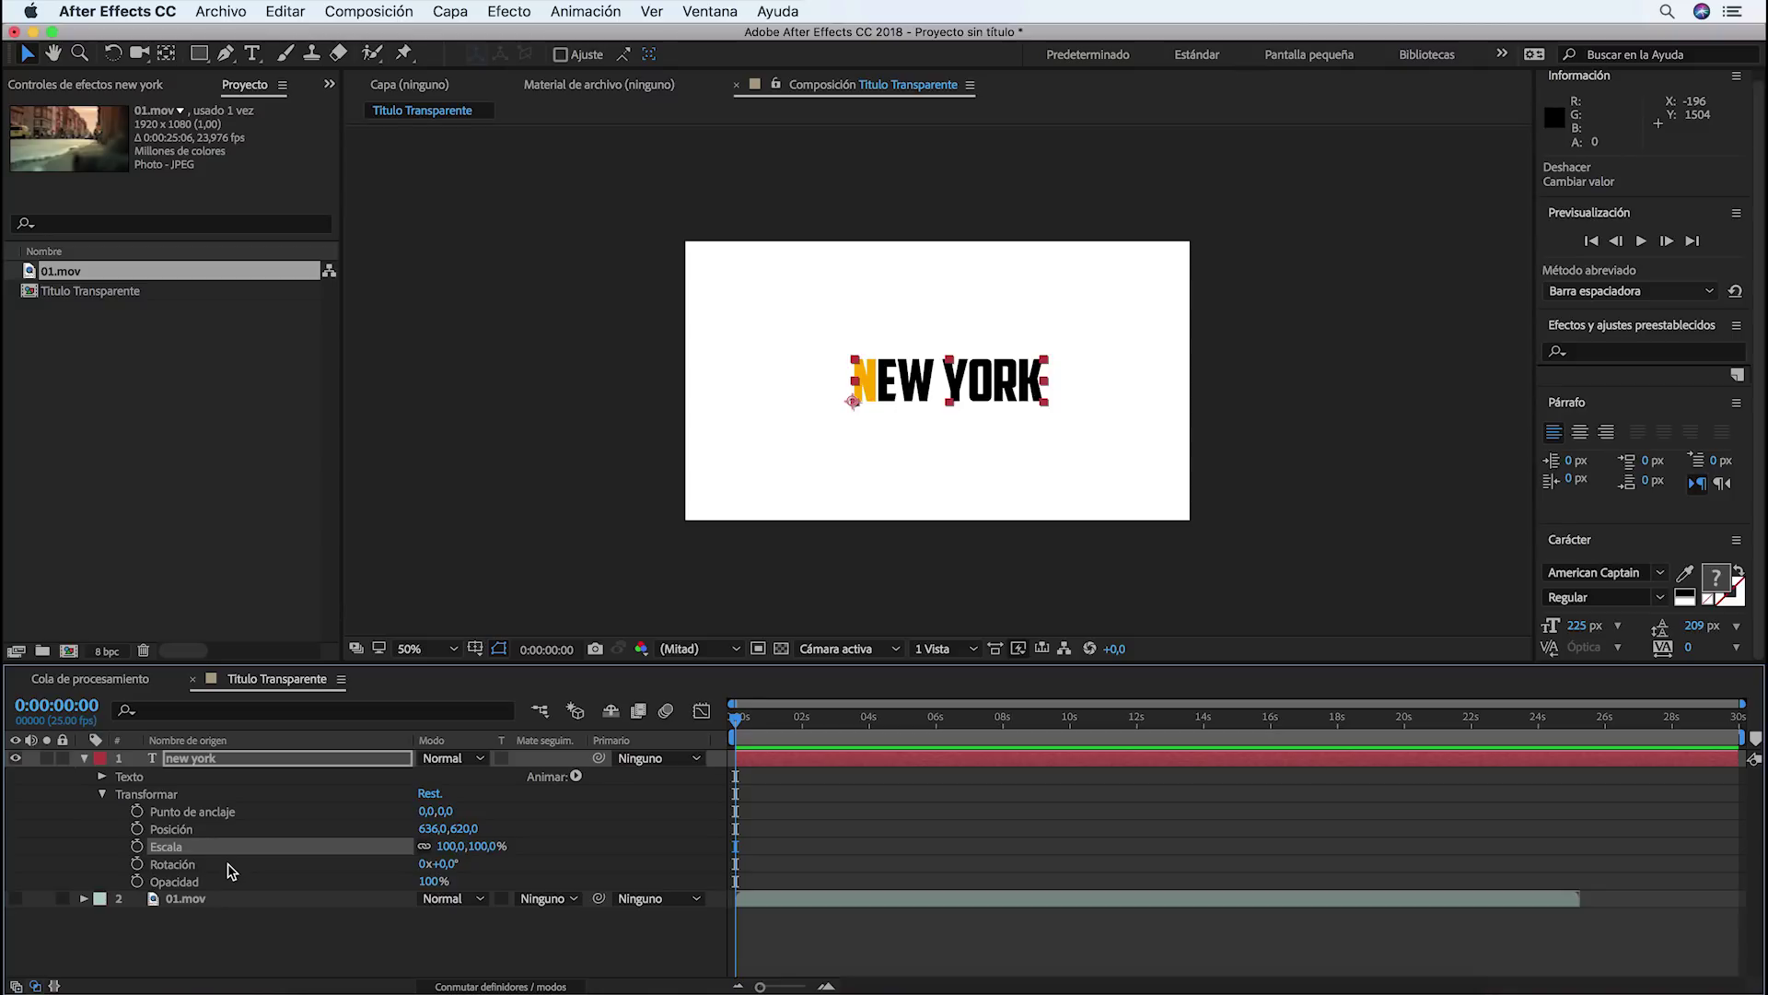
Set Anchor Point to 389,-74 and Position to about 1003,540 to centre the title
{"action": "left_click", "coordinate": [216, 818]}
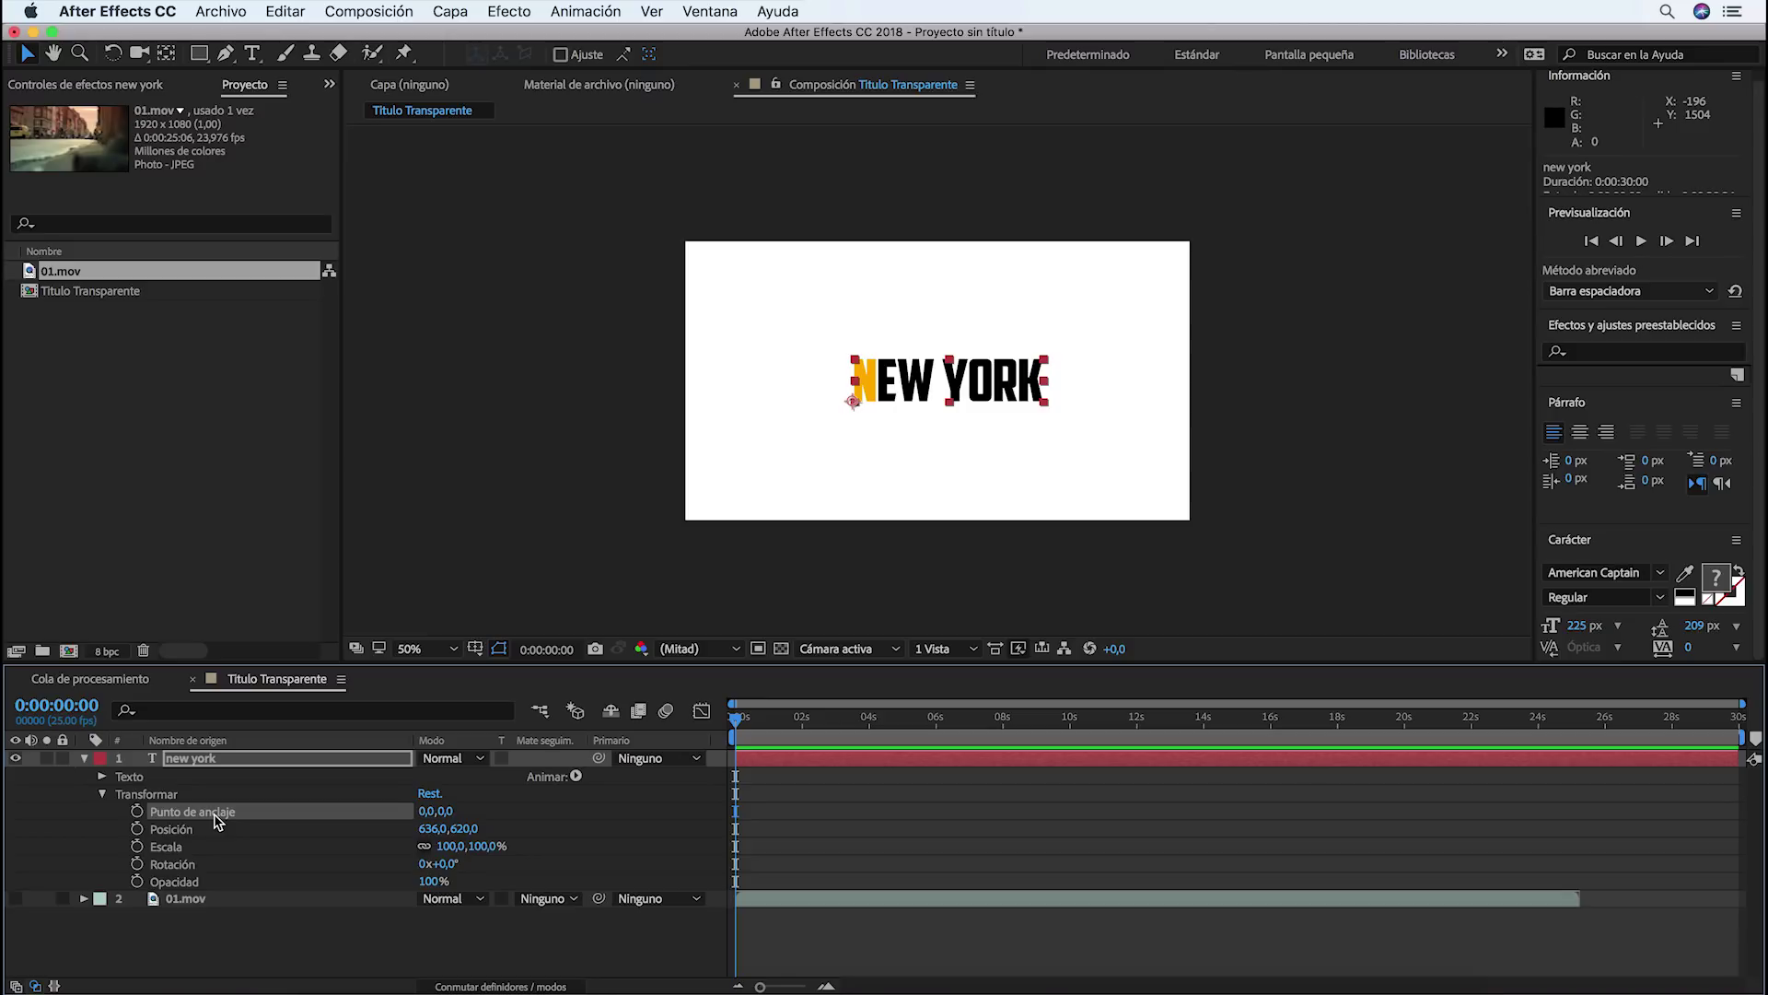
{"action": "left_click_drag", "start_coordinate": [425, 810], "coordinate": [806, 808]}
{"action": "left_click_drag", "start_coordinate": [467, 811], "coordinate": [403, 813]}
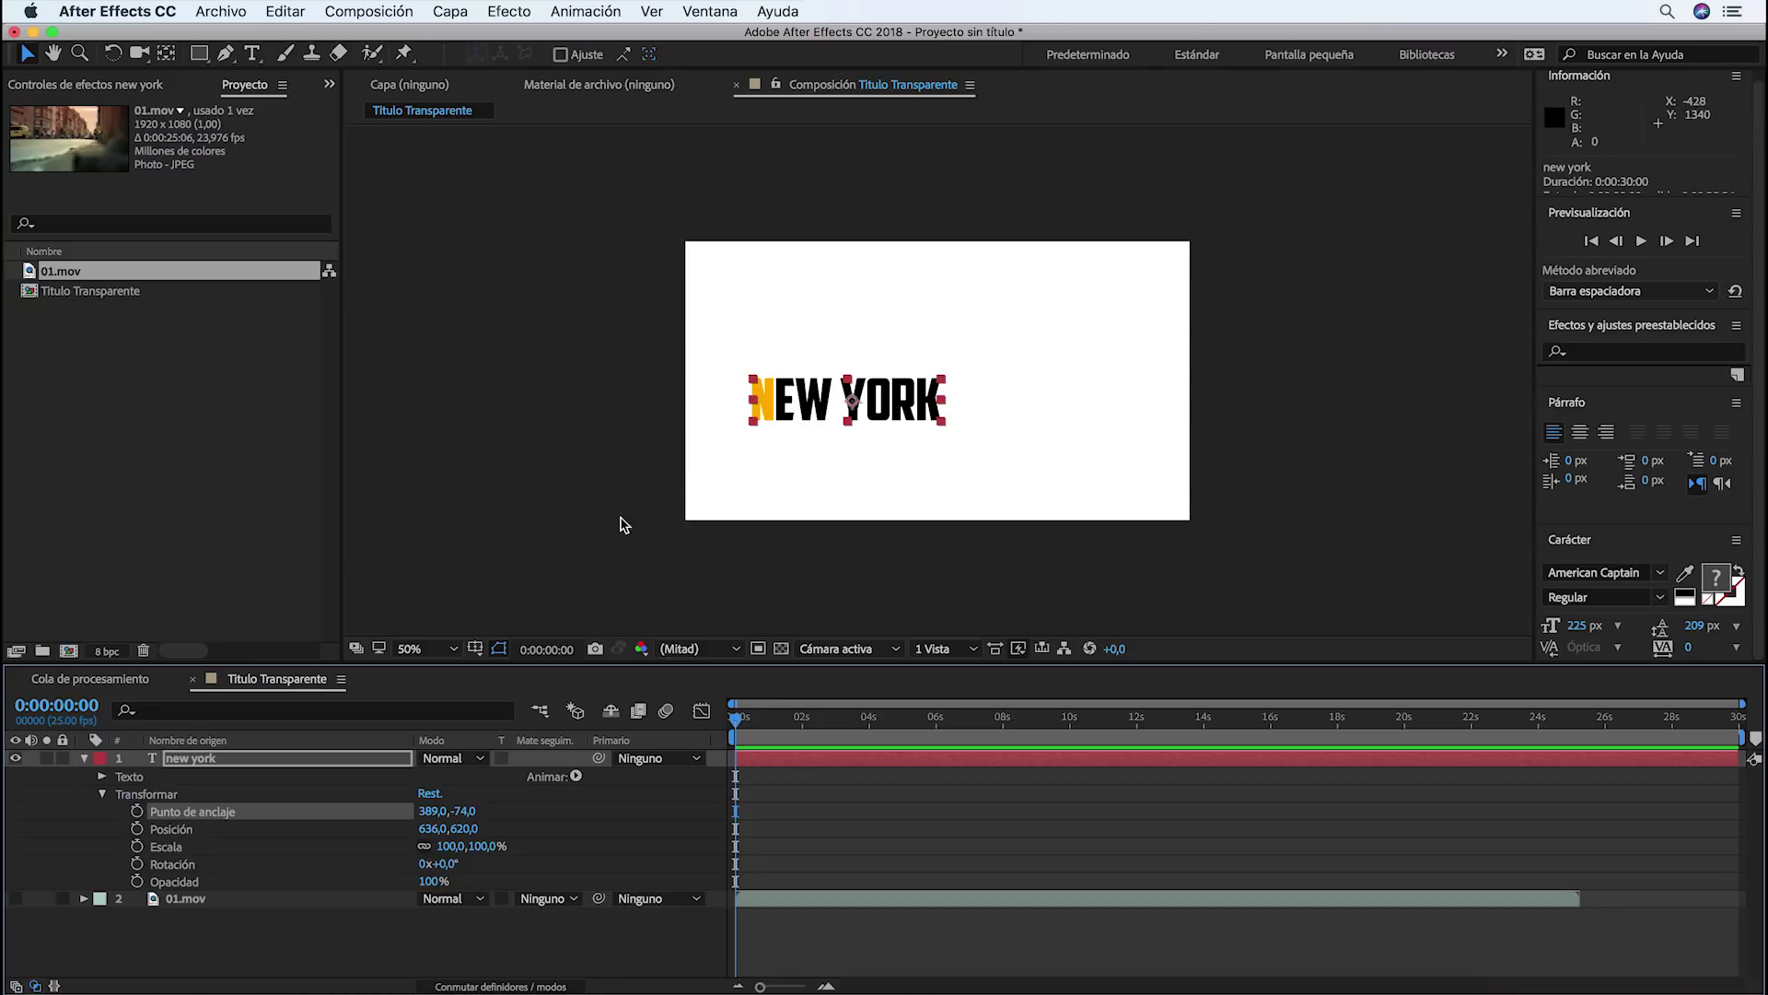
{"action": "mouse_move", "coordinate": [794, 402]}
{"action": "left_mouse_down"}
{"action": "mouse_move", "coordinate": [894, 378]}
{"action": "mouse_move", "coordinate": [867, 378]}
{"action": "mouse_move", "coordinate": [920, 386]}
{"action": "left_mouse_up"}
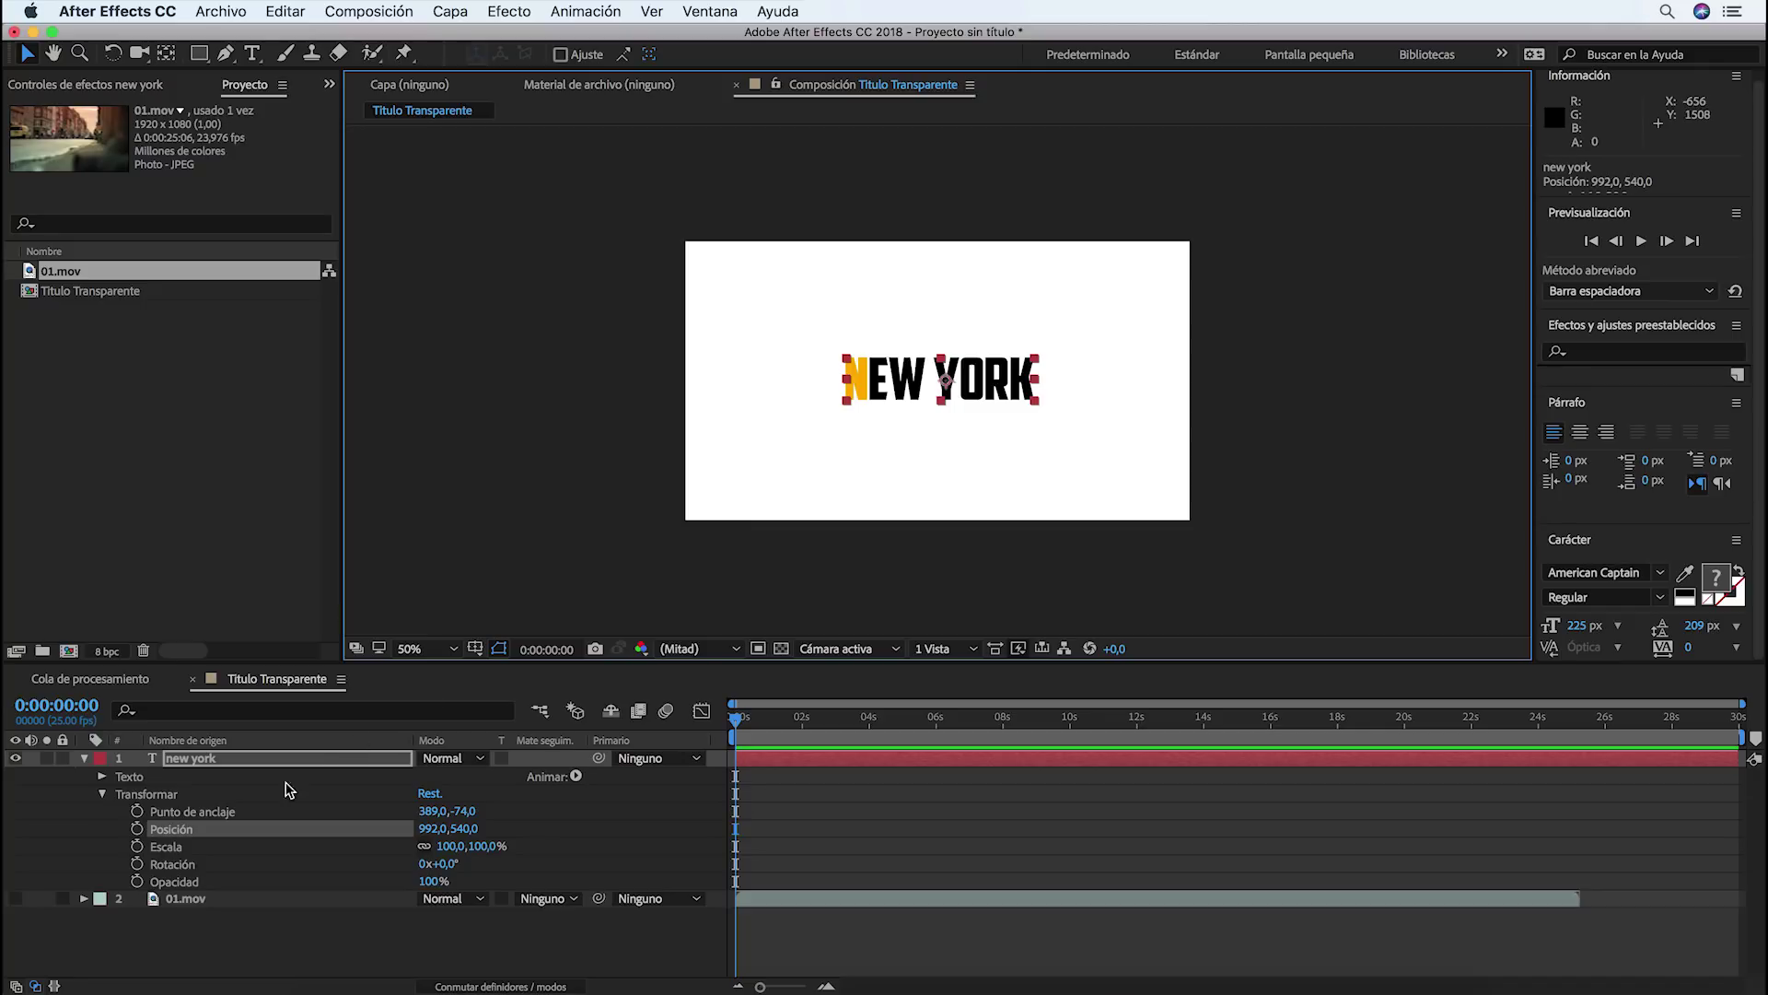
{"action": "mouse_move", "coordinate": [430, 828]}
{"action": "left_mouse_down"}
{"action": "mouse_move", "coordinate": [16, 908]}
{"action": "mouse_move", "coordinate": [485, 886]}
{"action": "left_mouse_up"}
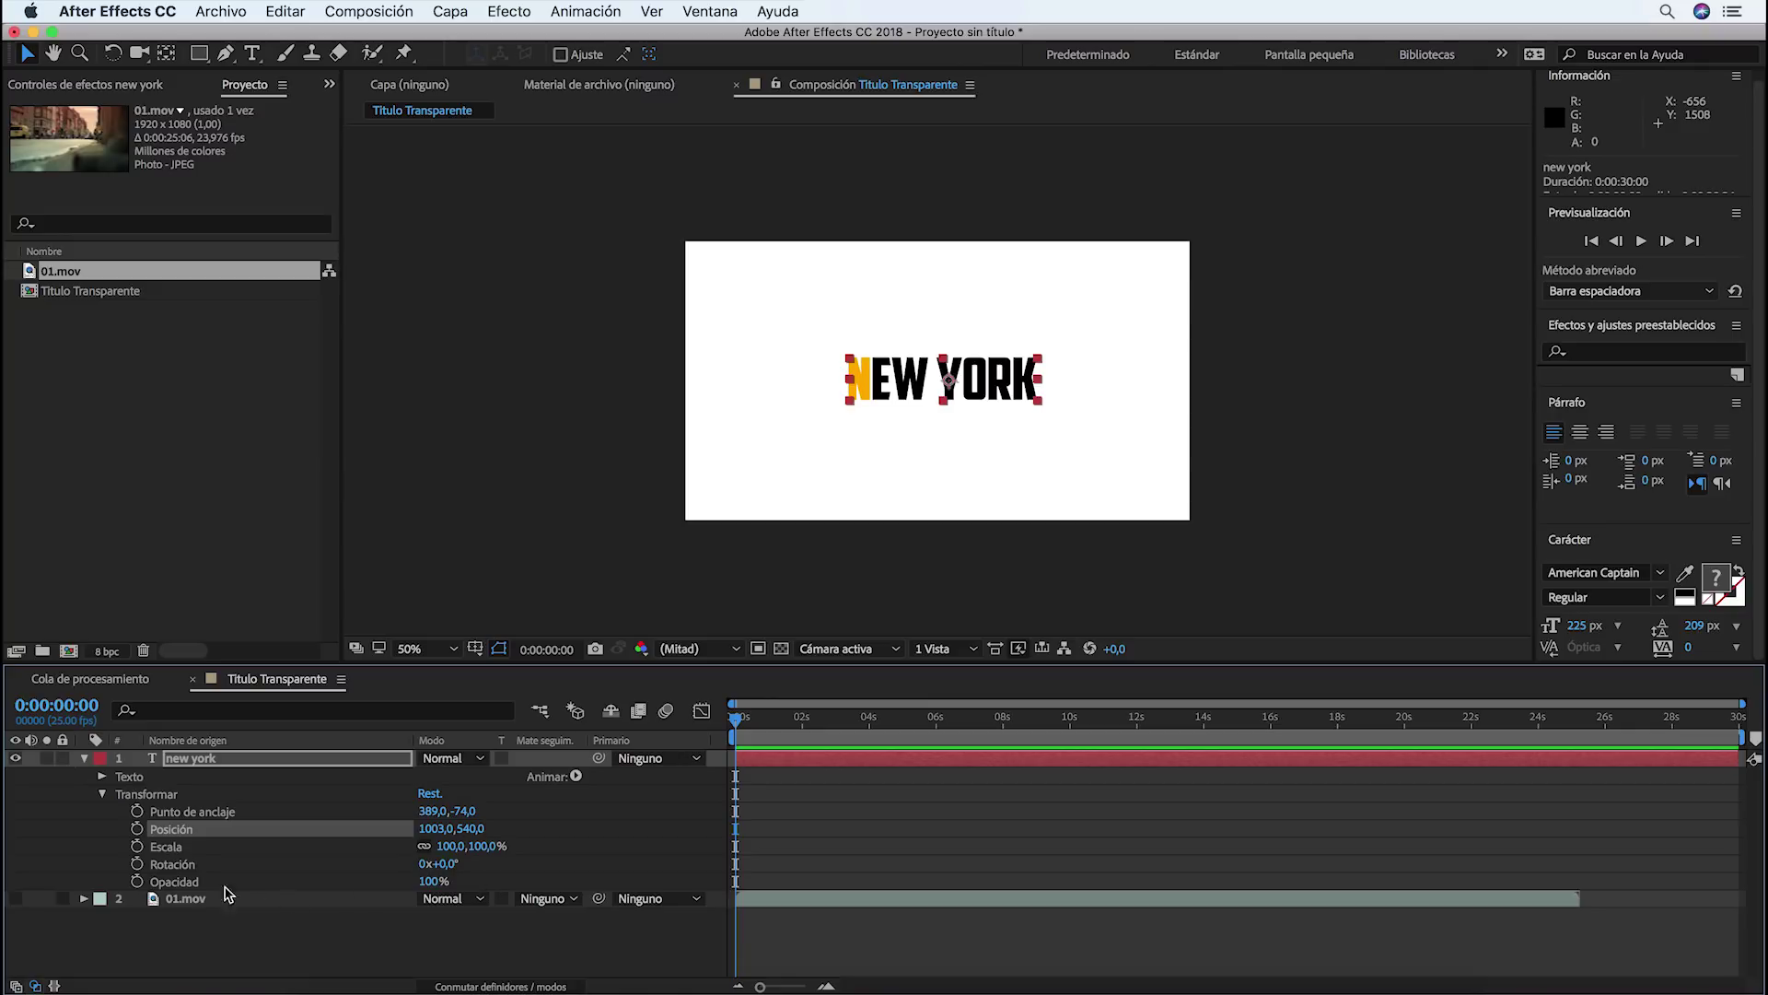
{"action": "left_click", "coordinate": [182, 848]}
{"action": "mouse_move", "coordinate": [451, 845]}
{"action": "left_mouse_down"}
{"action": "mouse_move", "coordinate": [1128, 821]}
{"action": "mouse_move", "coordinate": [385, 789]}
{"action": "left_mouse_up"}
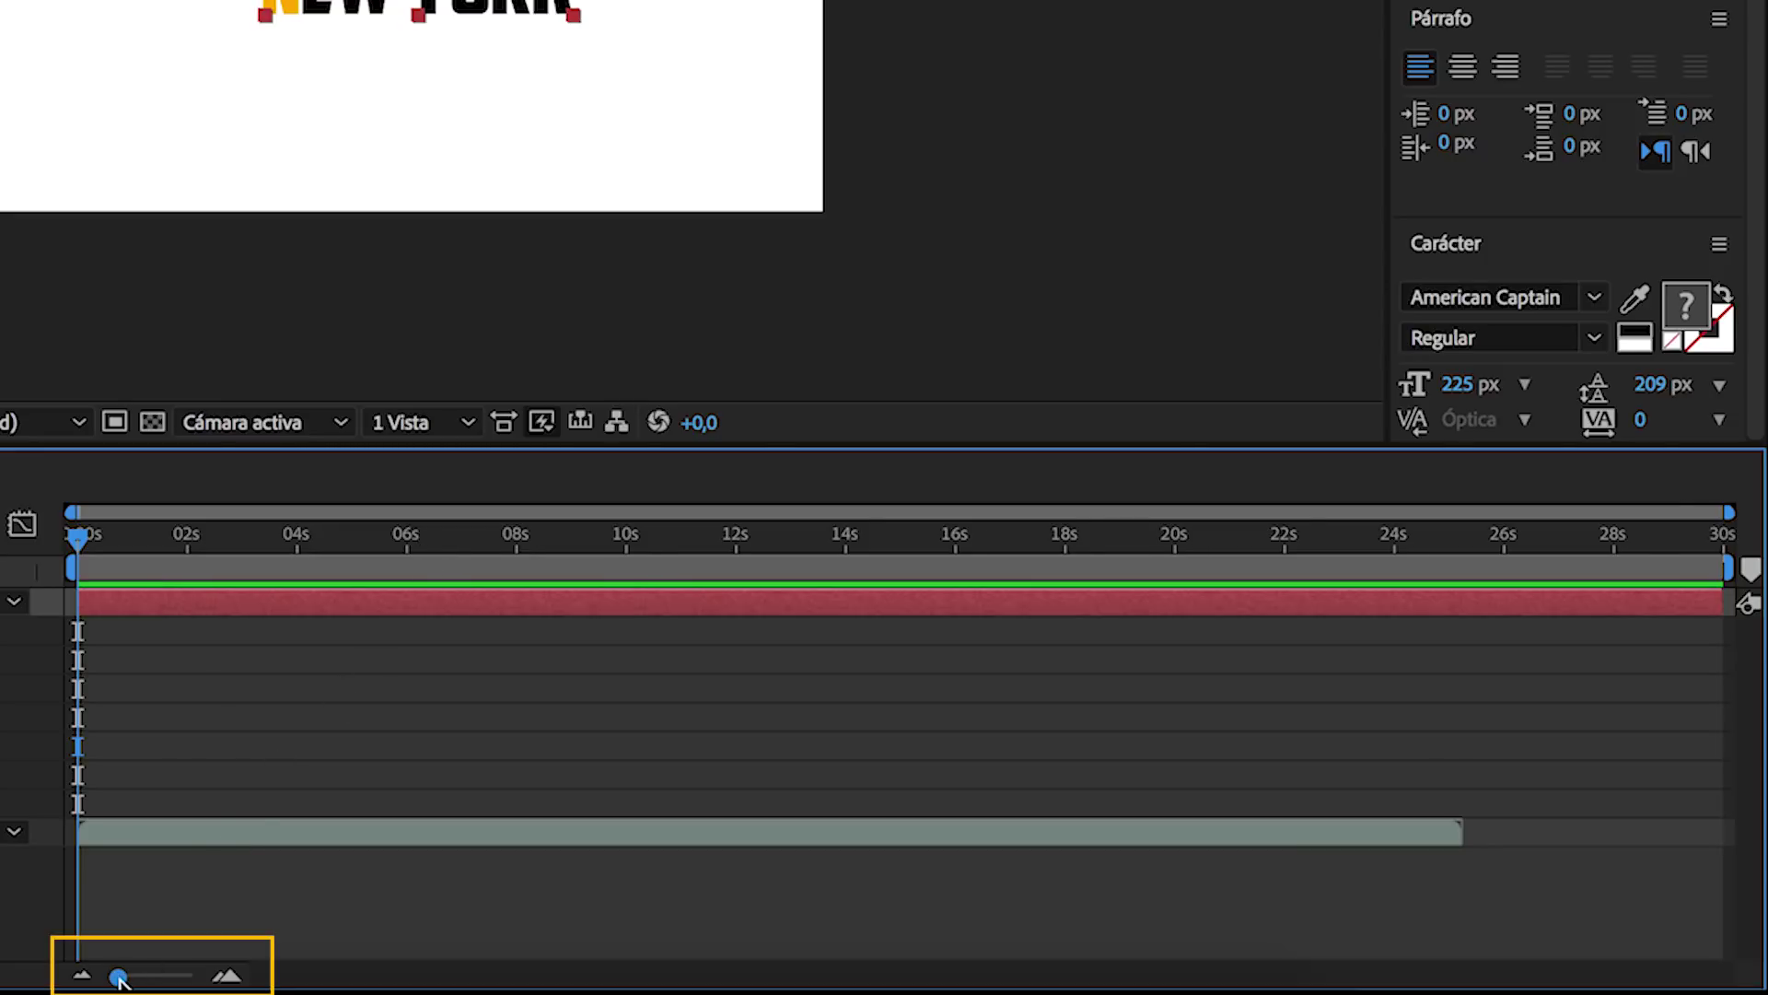
Zoom the timeline and add a 100% Scale keyframe at 0:00:05:00
{"action": "left_click_drag", "start_coordinate": [118, 976], "coordinate": [146, 977]}
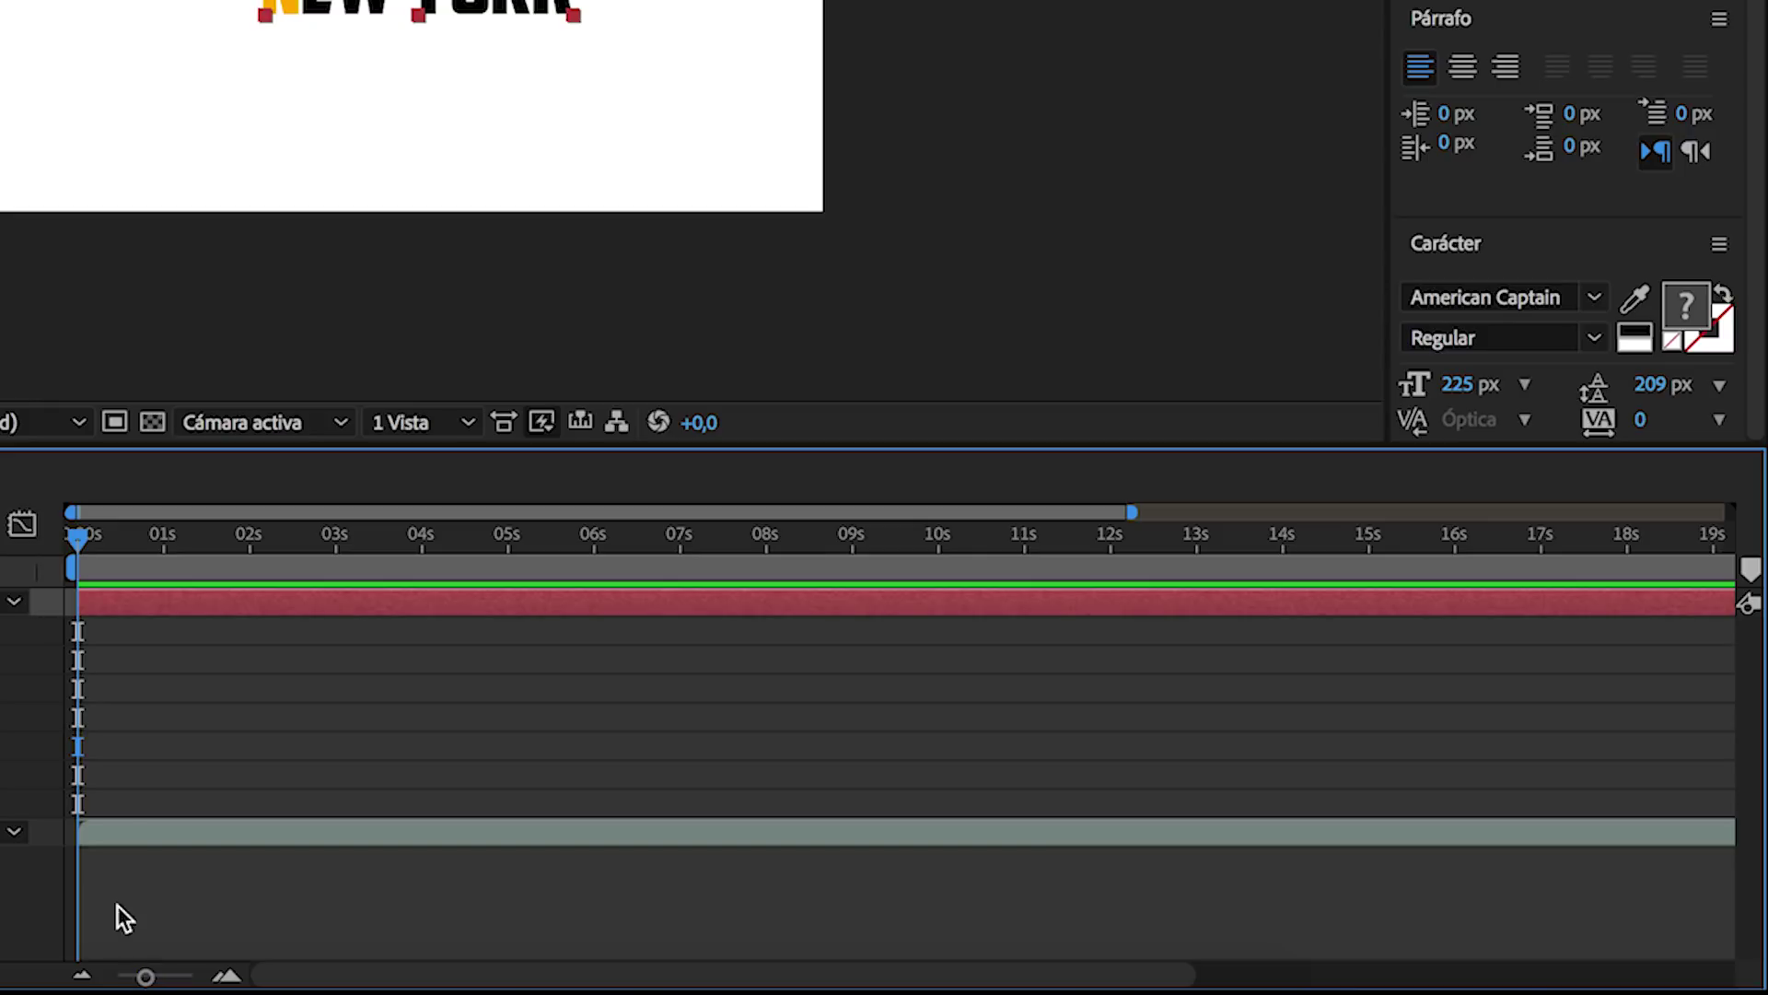
{"action": "left_click_drag", "start_coordinate": [81, 538], "coordinate": [173, 539]}
{"action": "left_click_drag", "start_coordinate": [260, 580], "coordinate": [510, 581]}
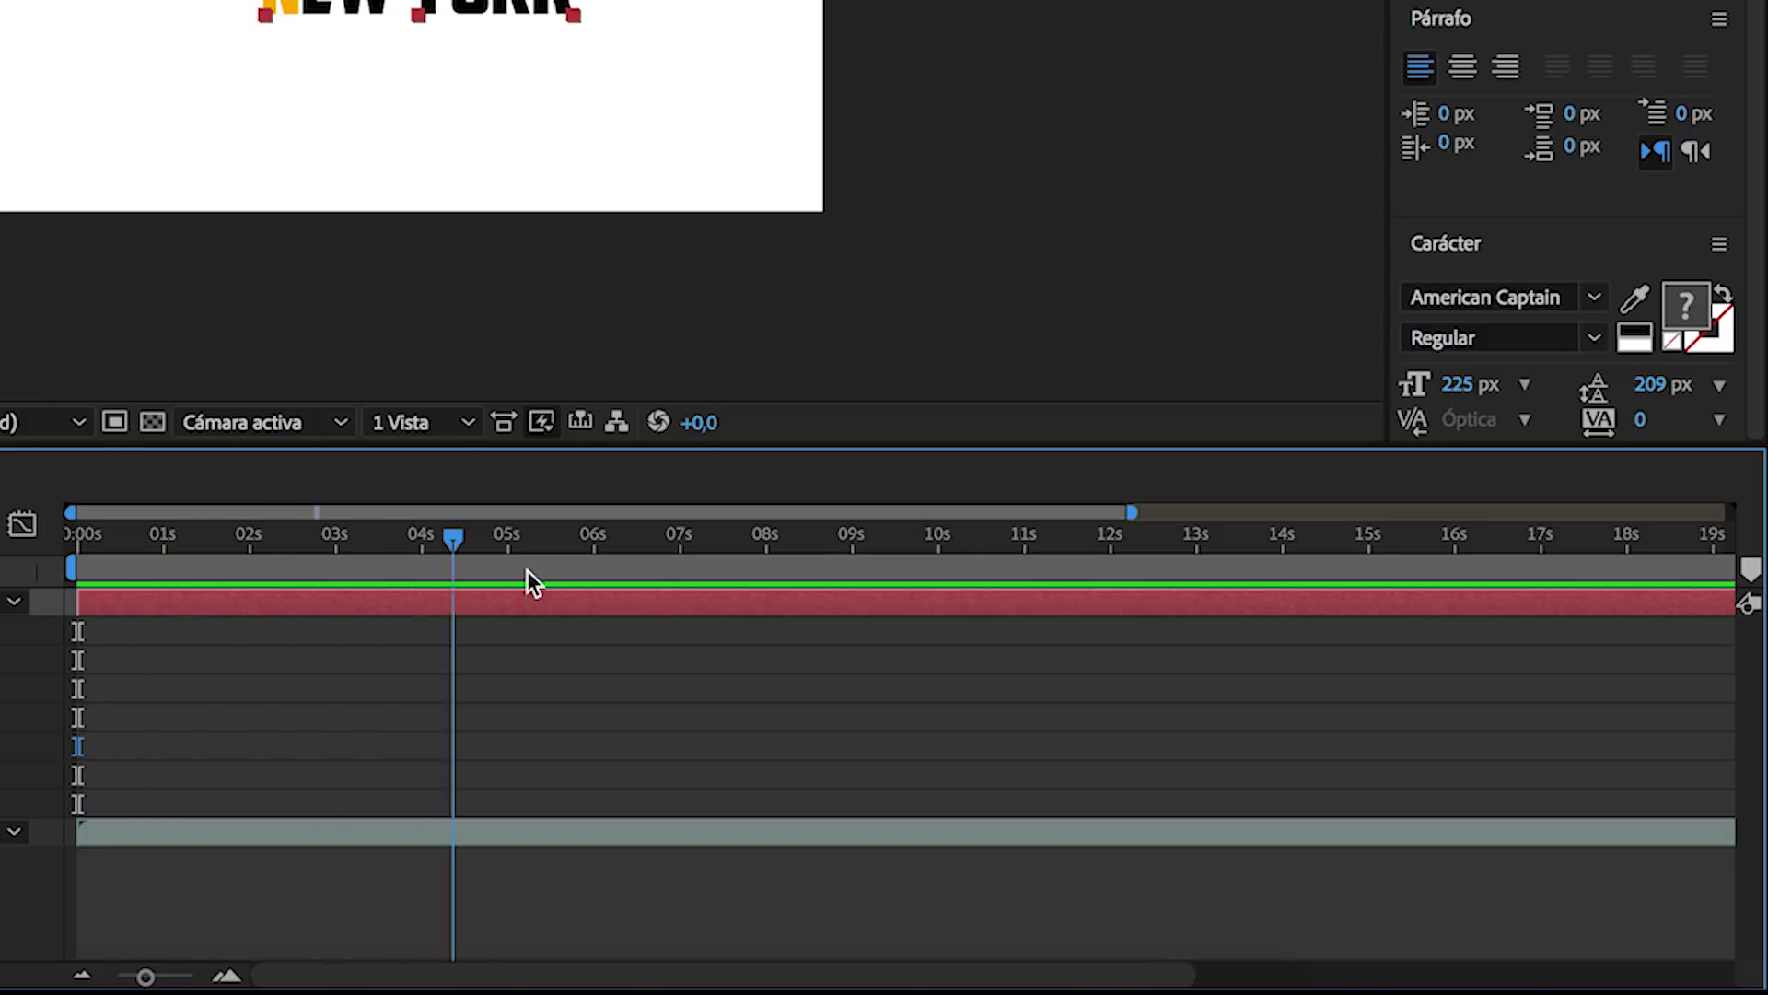
{"action": "key", "text": "bracketleft"}
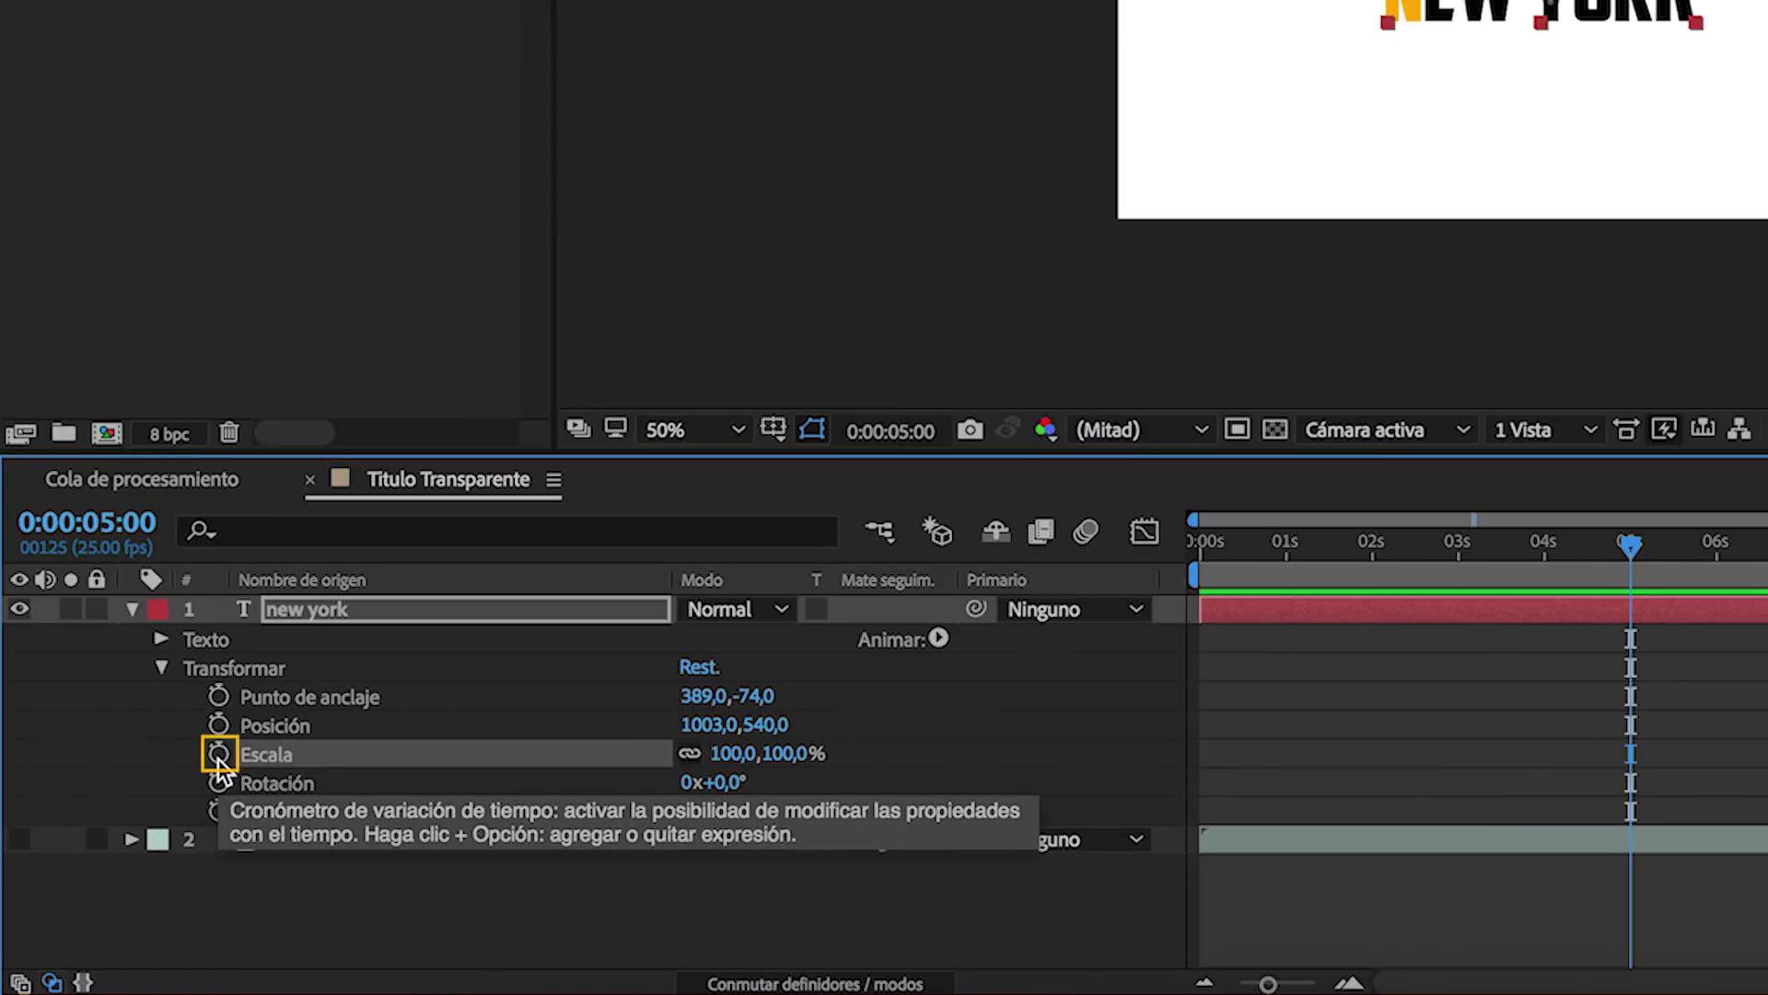
{"action": "left_click", "coordinate": [218, 753]}
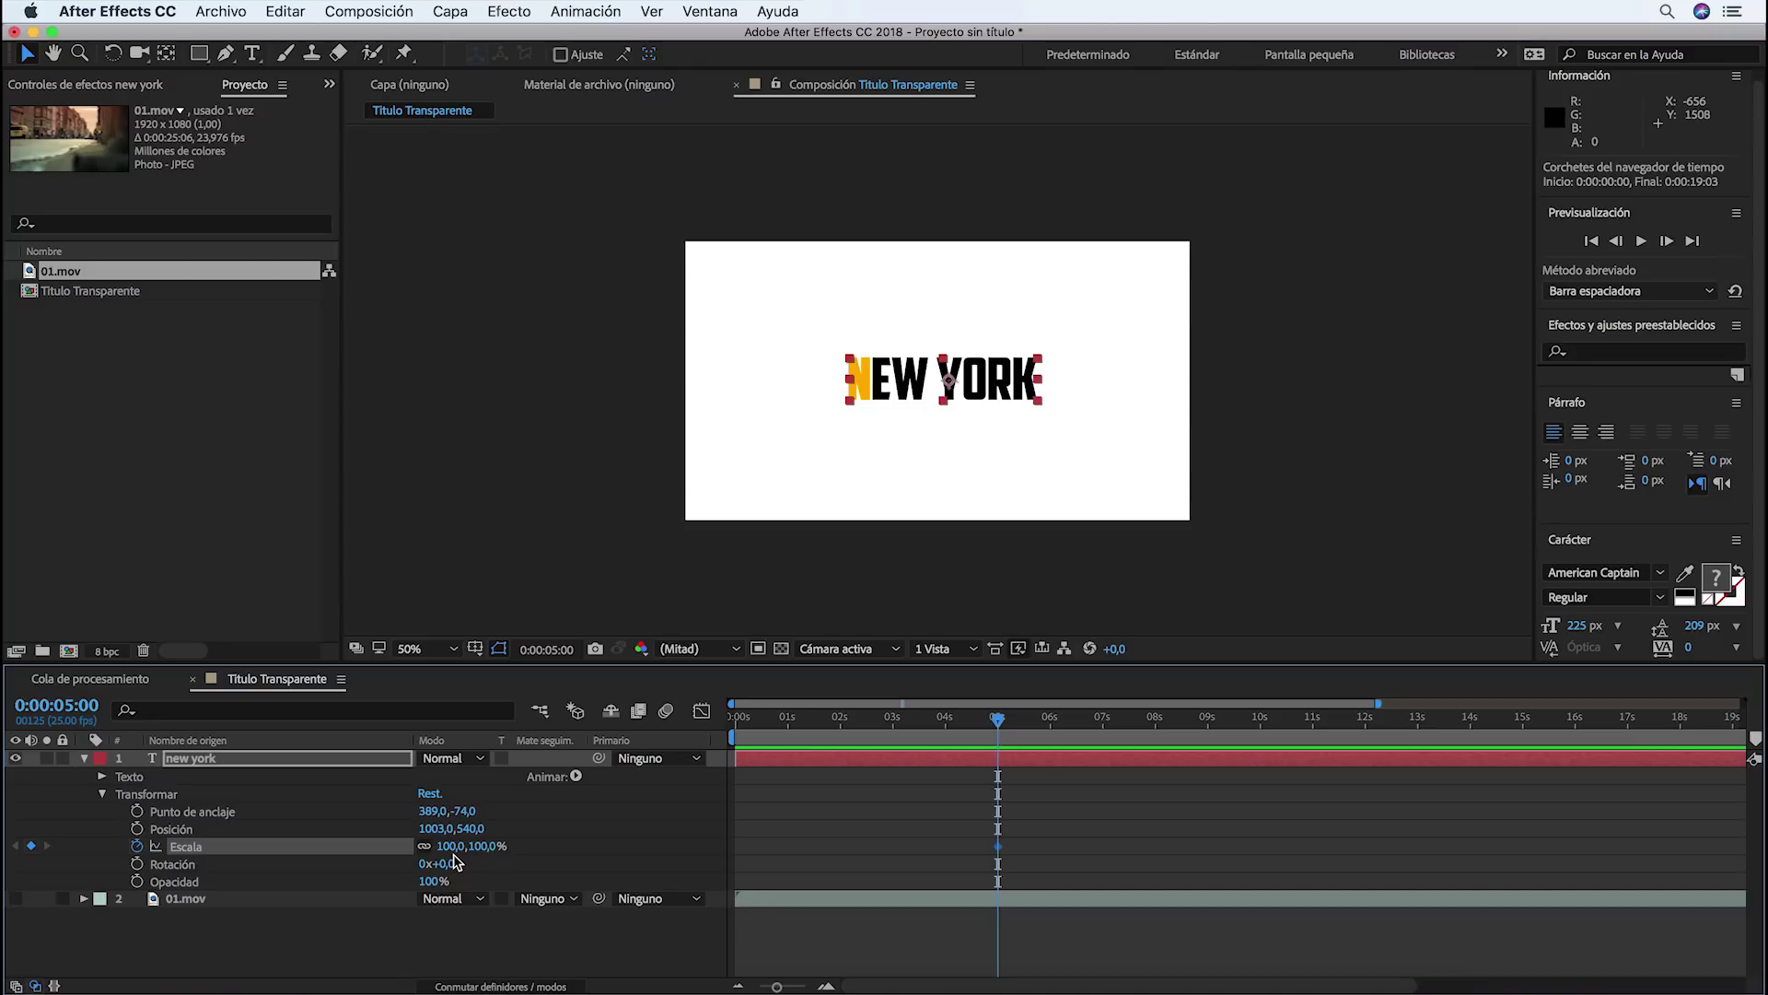
Set Scale to 4881% at 9 seconds, then return to the start and preview
{"action": "left_click_drag", "start_coordinate": [1004, 721], "coordinate": [1208, 723]}
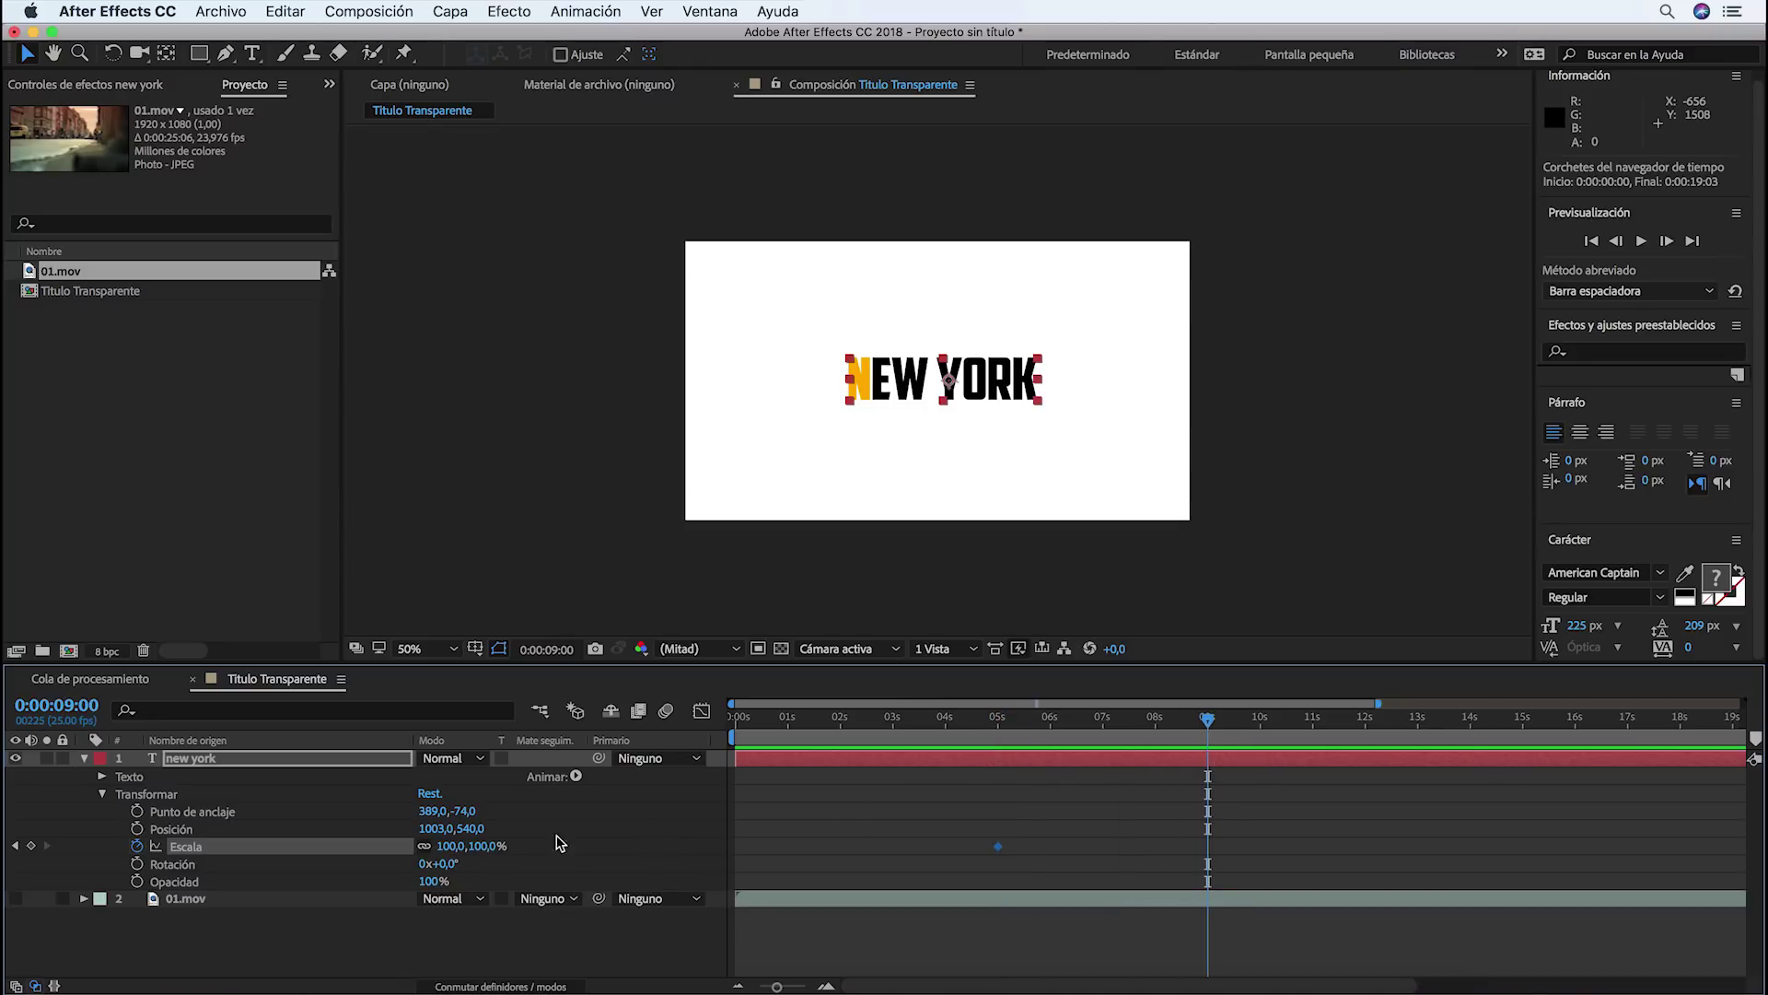
{"action": "left_click_drag", "start_coordinate": [450, 846], "coordinate": [1556, 866]}
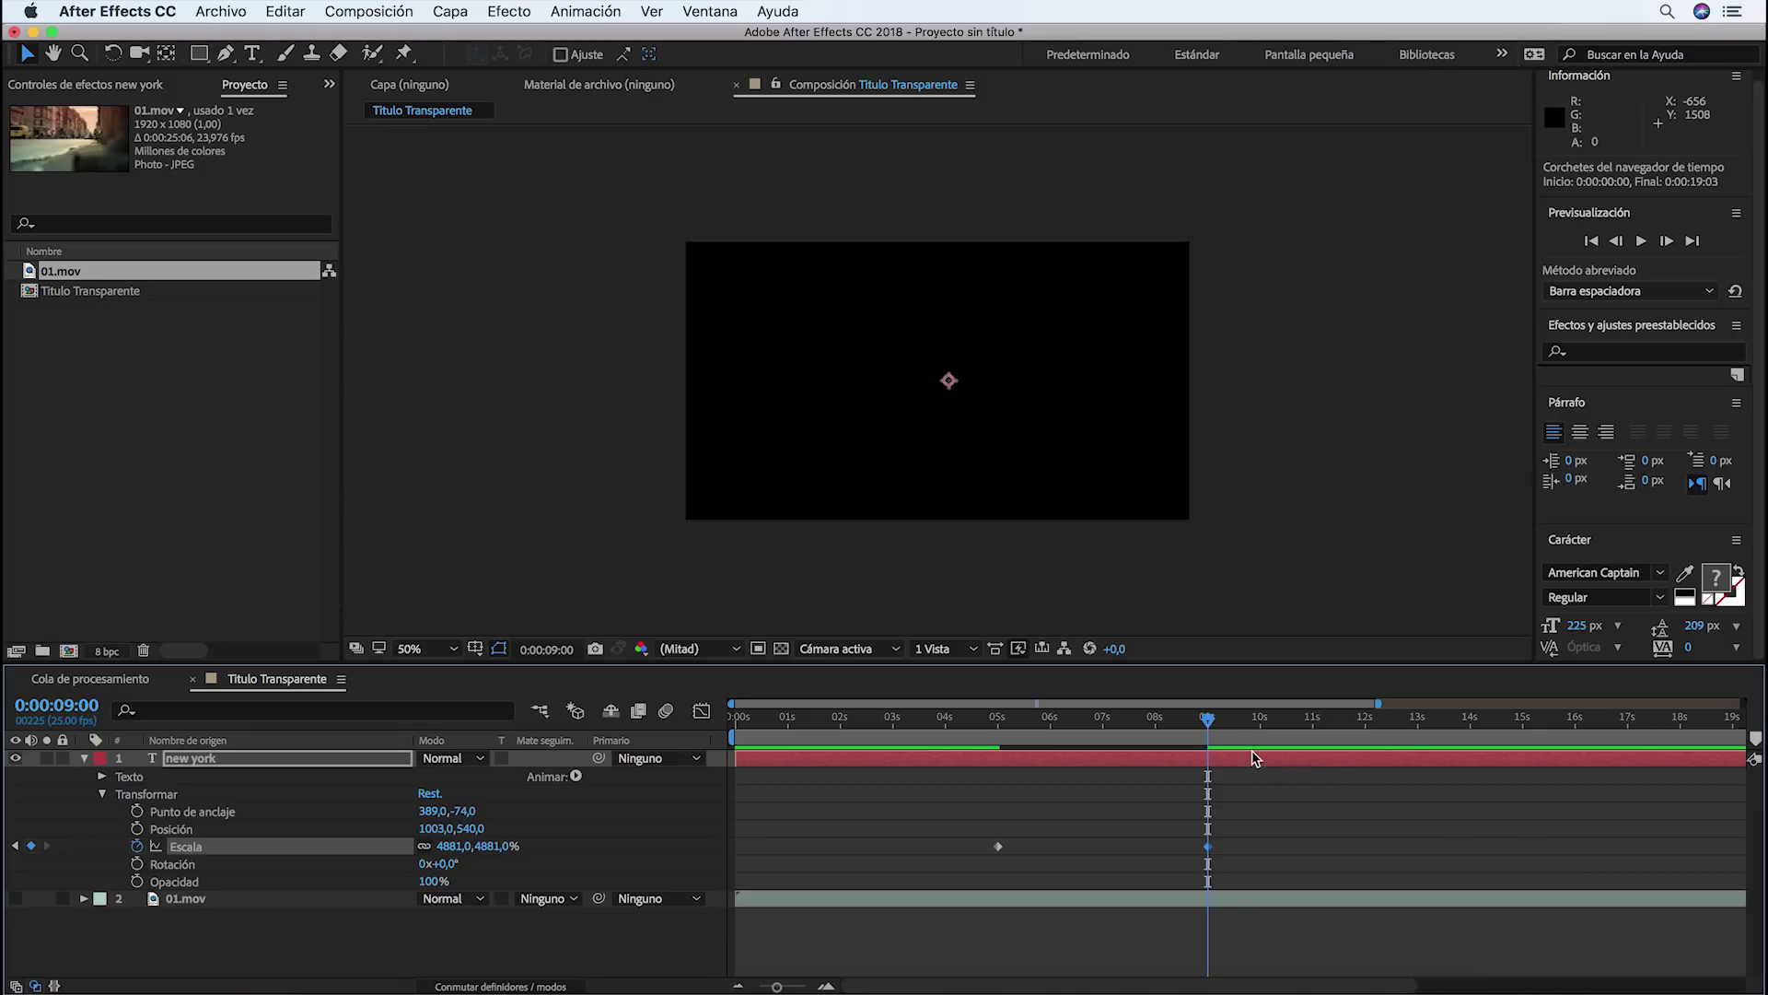
{"action": "left_click_drag", "start_coordinate": [1210, 726], "coordinate": [682, 739]}
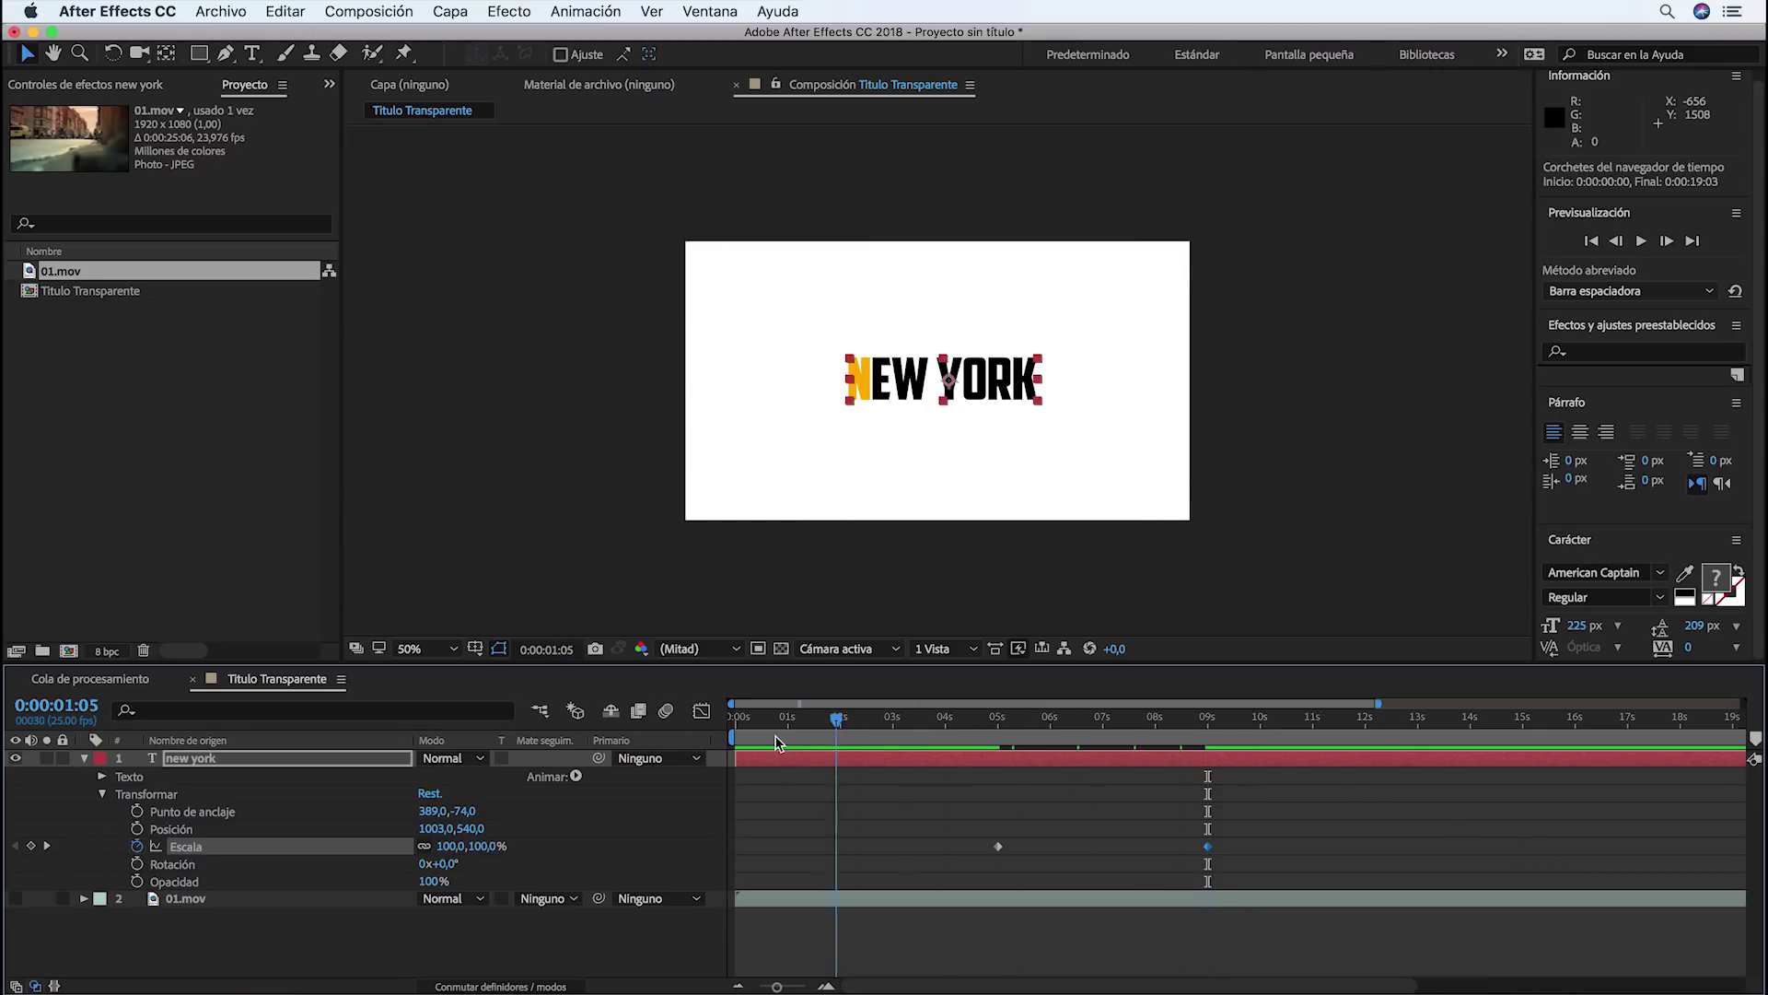
{"action": "key", "text": "space"}
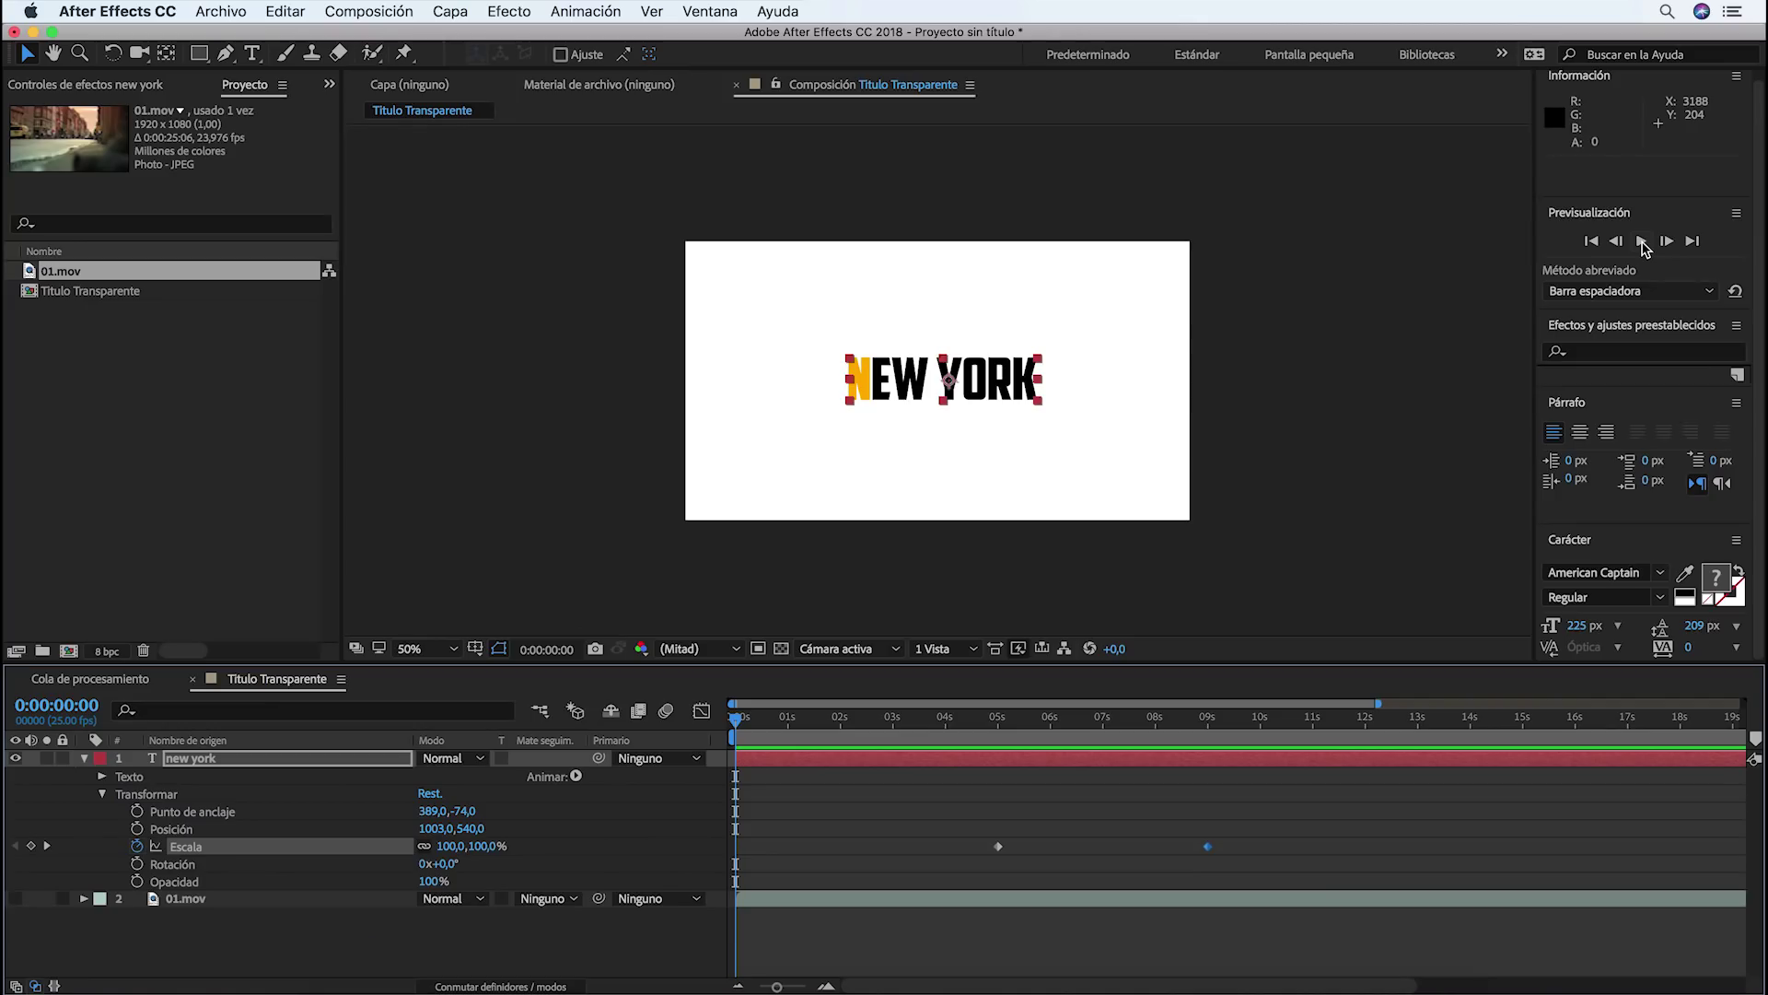
Preview the zoom, then move the 4881% Scale keyframe earlier to 0:00:08:10
{"action": "left_click", "coordinate": [1642, 242]}
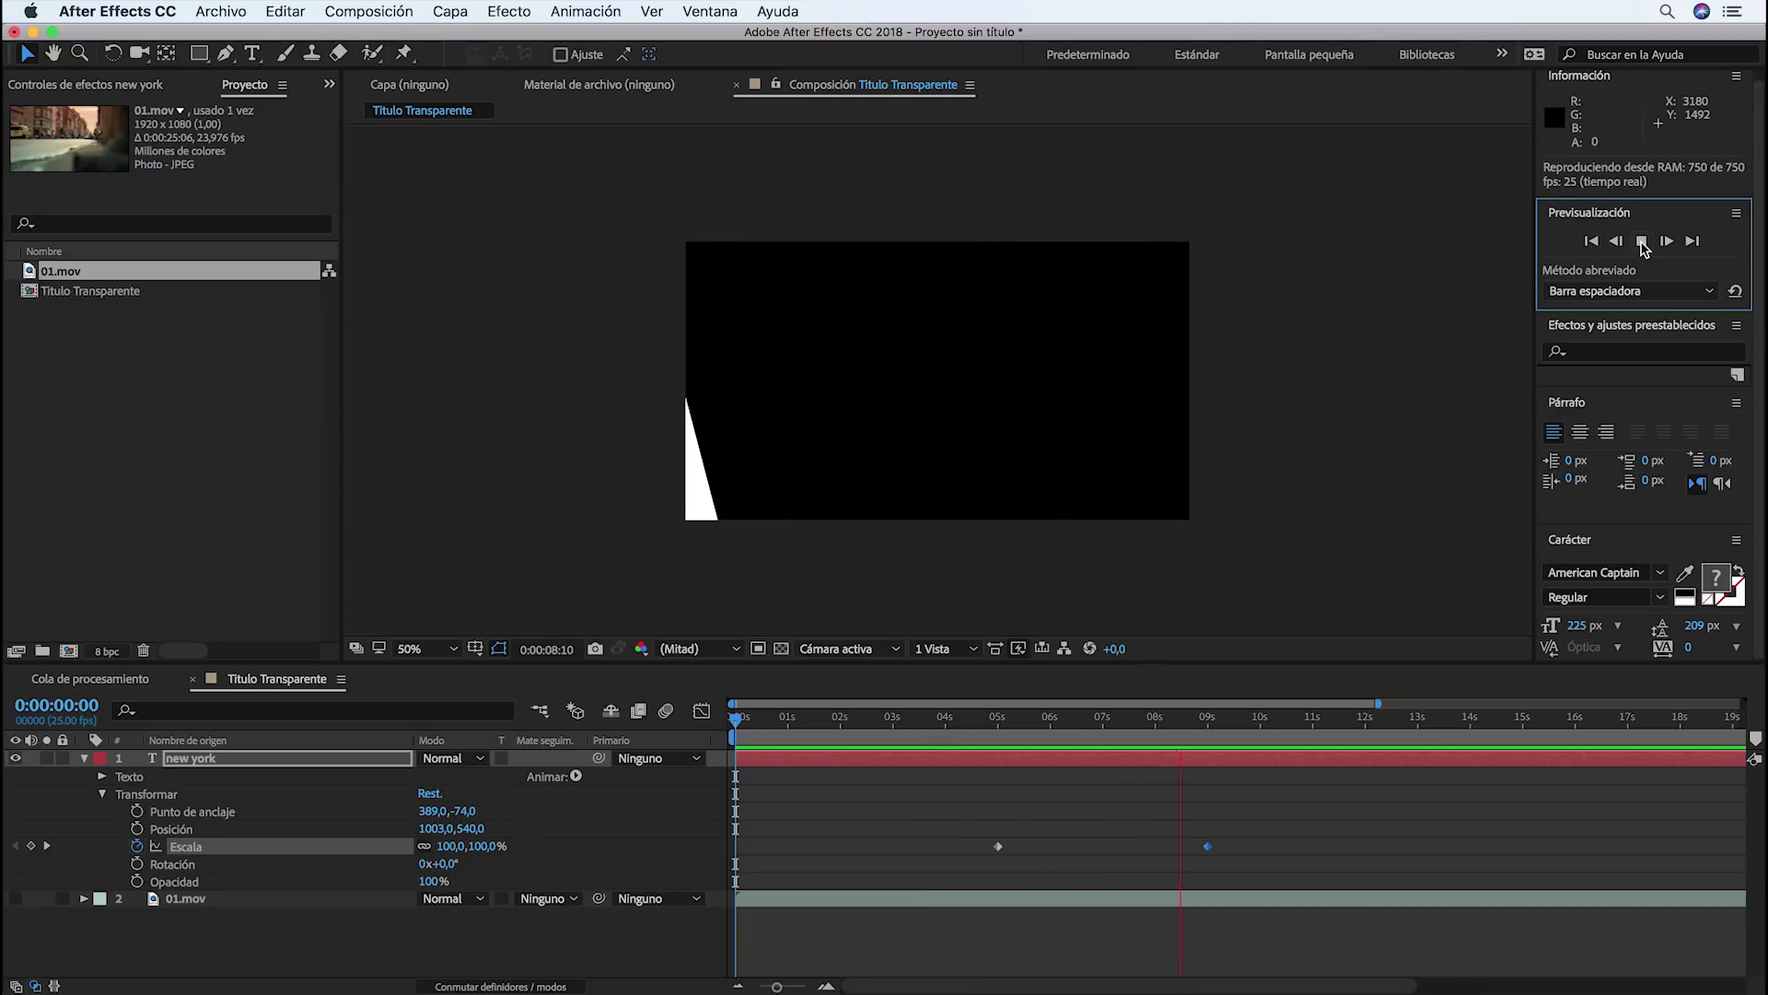
{"action": "left_click", "coordinate": [1641, 241]}
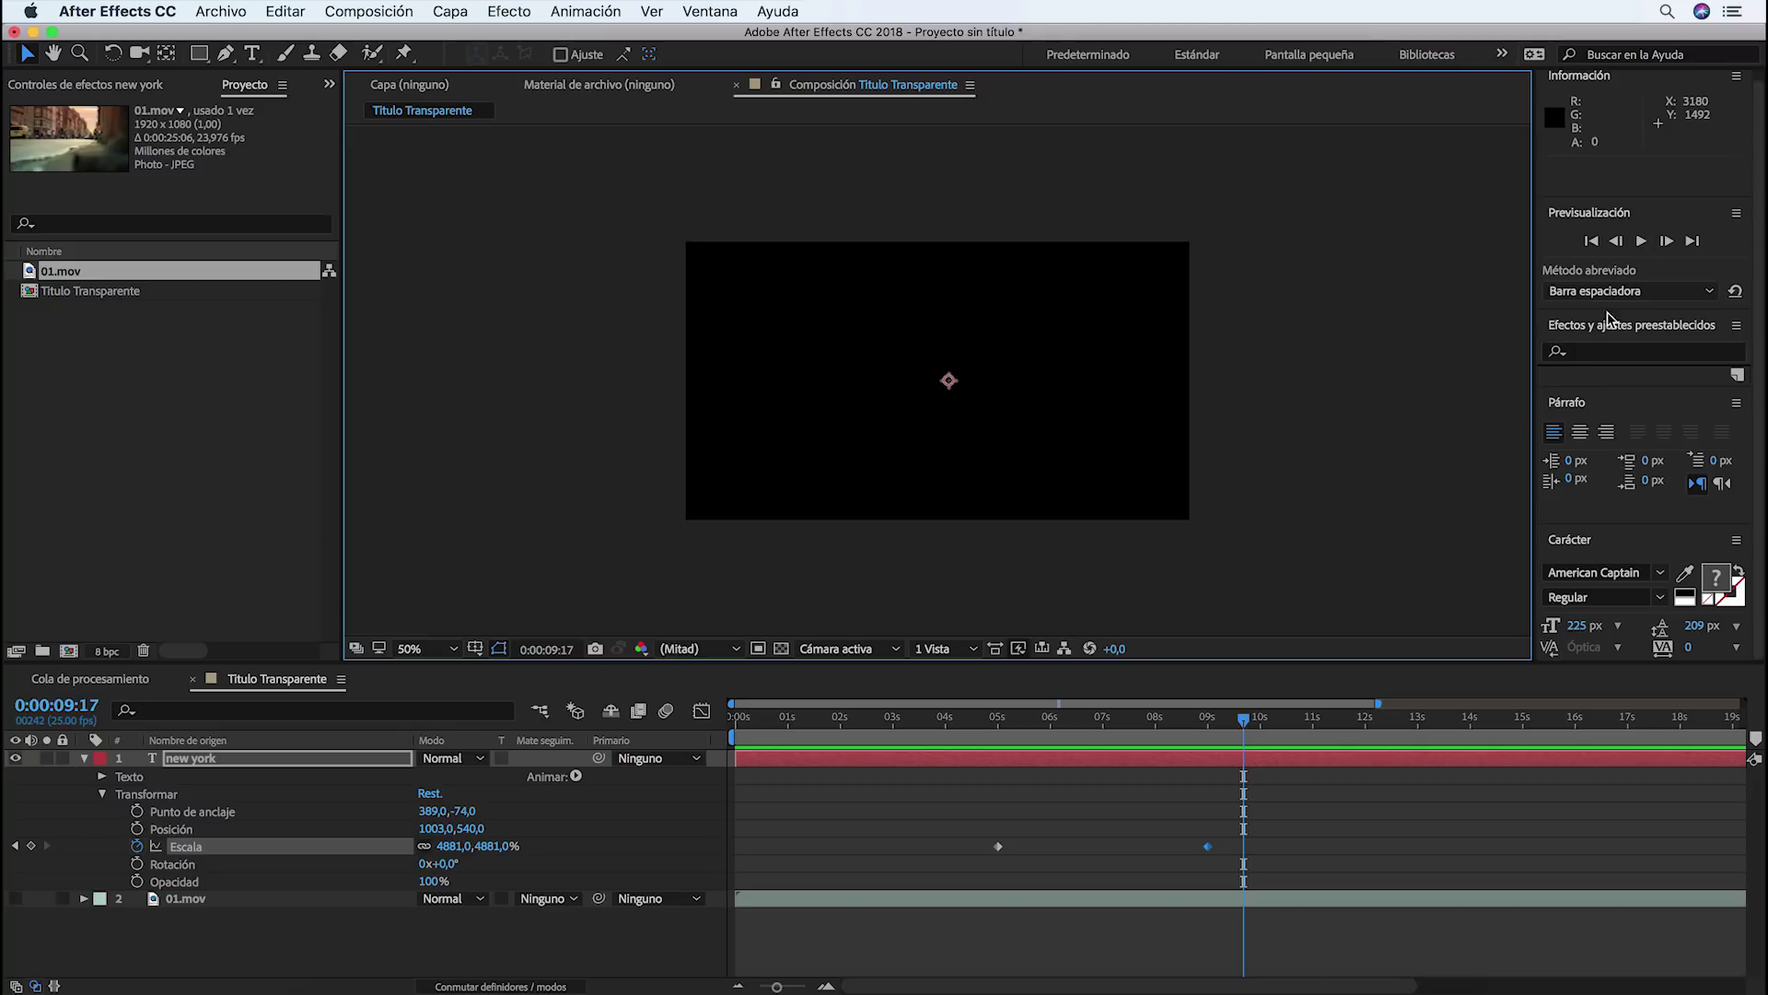
{"action": "left_click_drag", "start_coordinate": [1243, 728], "coordinate": [1155, 772]}
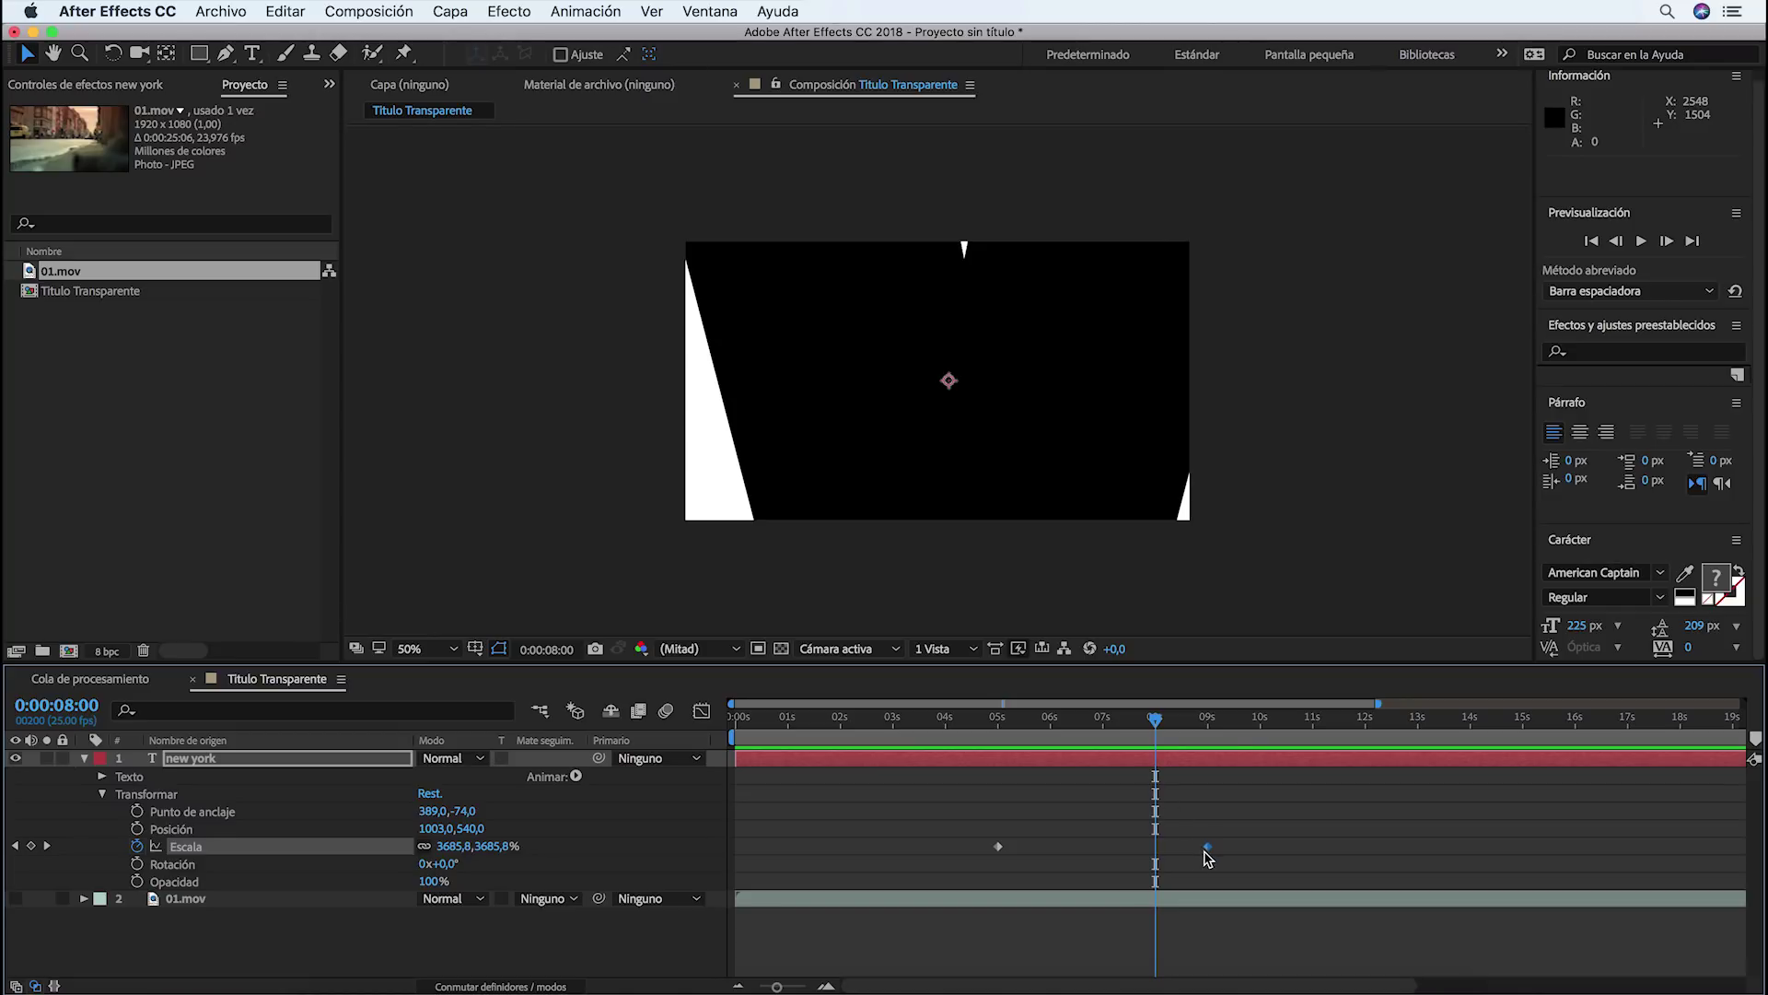
{"action": "left_click_drag", "start_coordinate": [1207, 848], "coordinate": [1156, 866]}
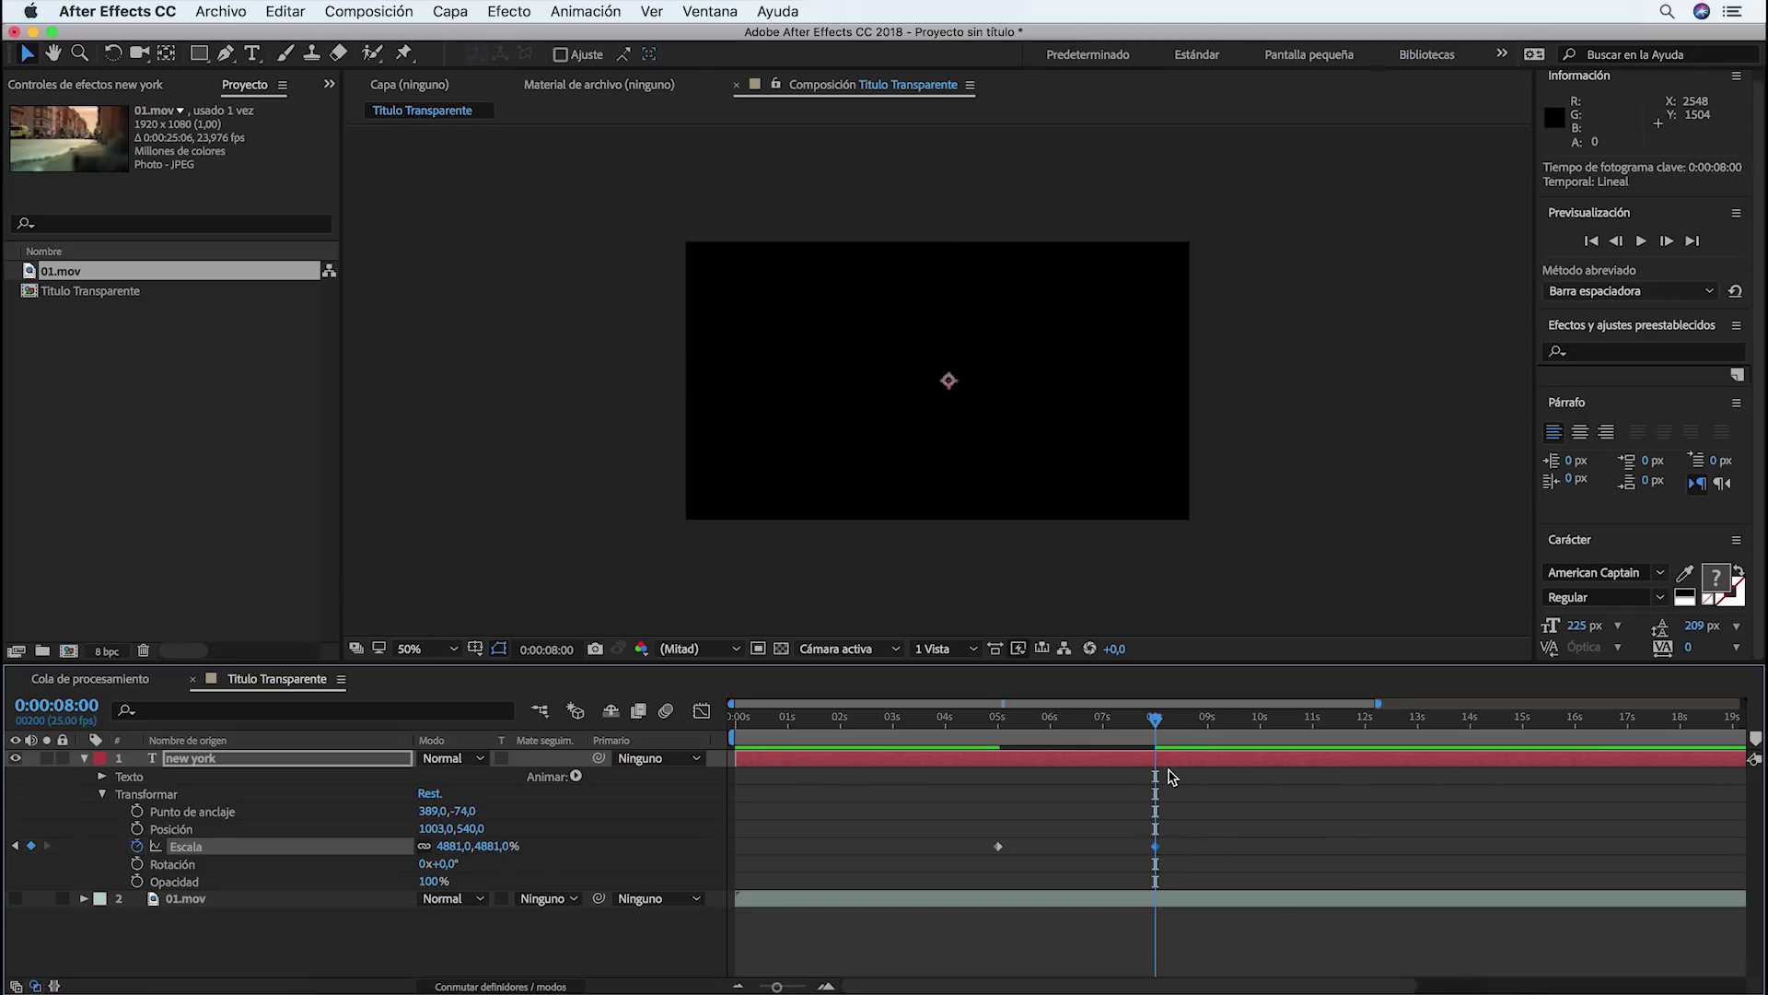
{"action": "left_click_drag", "start_coordinate": [1159, 733], "coordinate": [892, 774]}
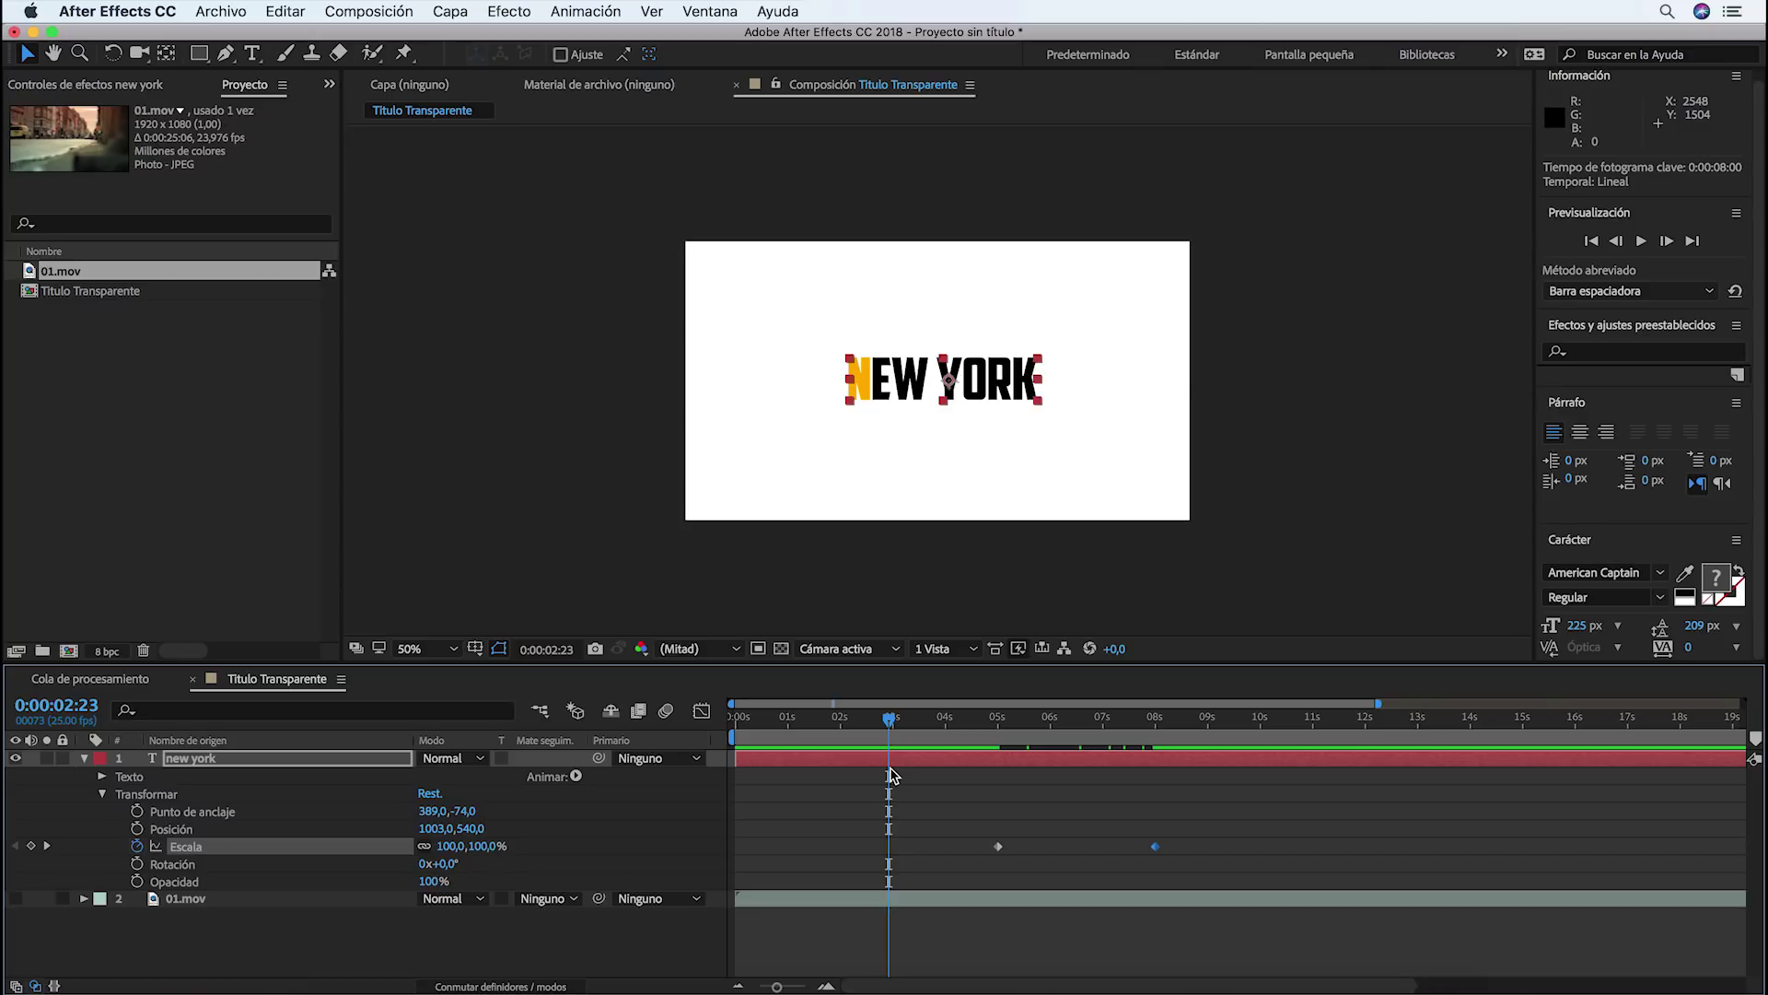
Preview the revised zoom and select both Scale keyframes
{"action": "left_click", "coordinate": [1641, 241]}
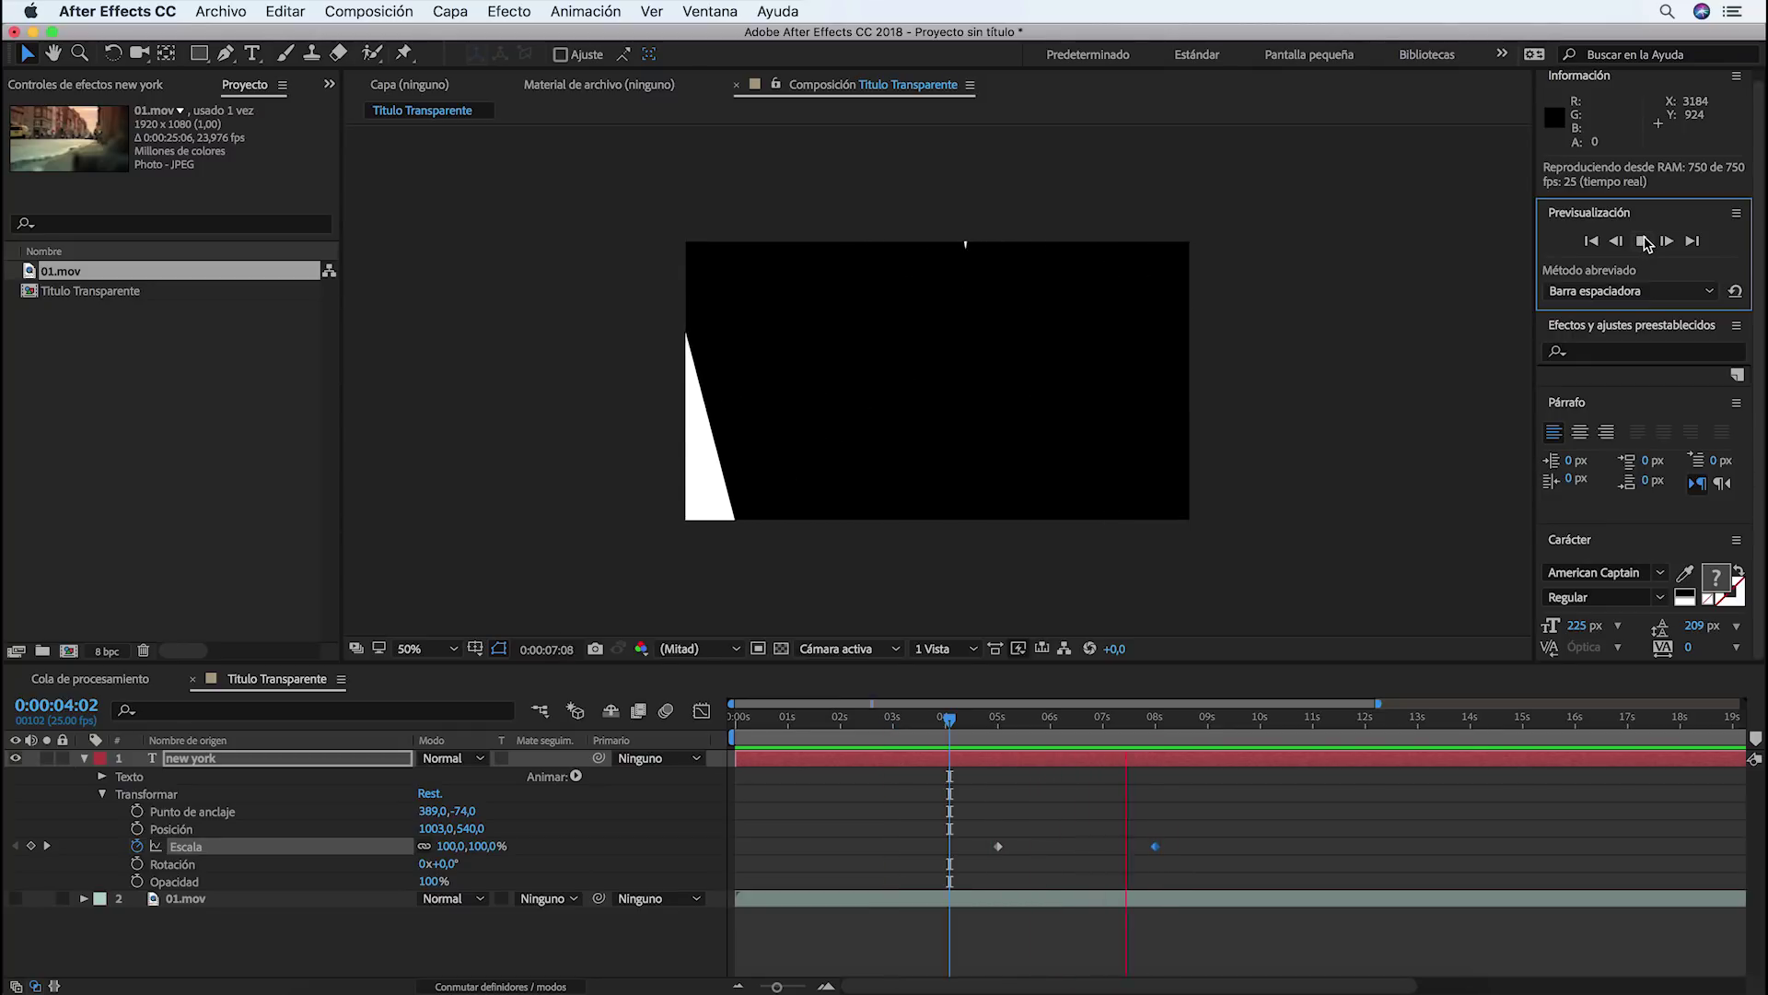
{"action": "left_click", "coordinate": [1643, 241]}
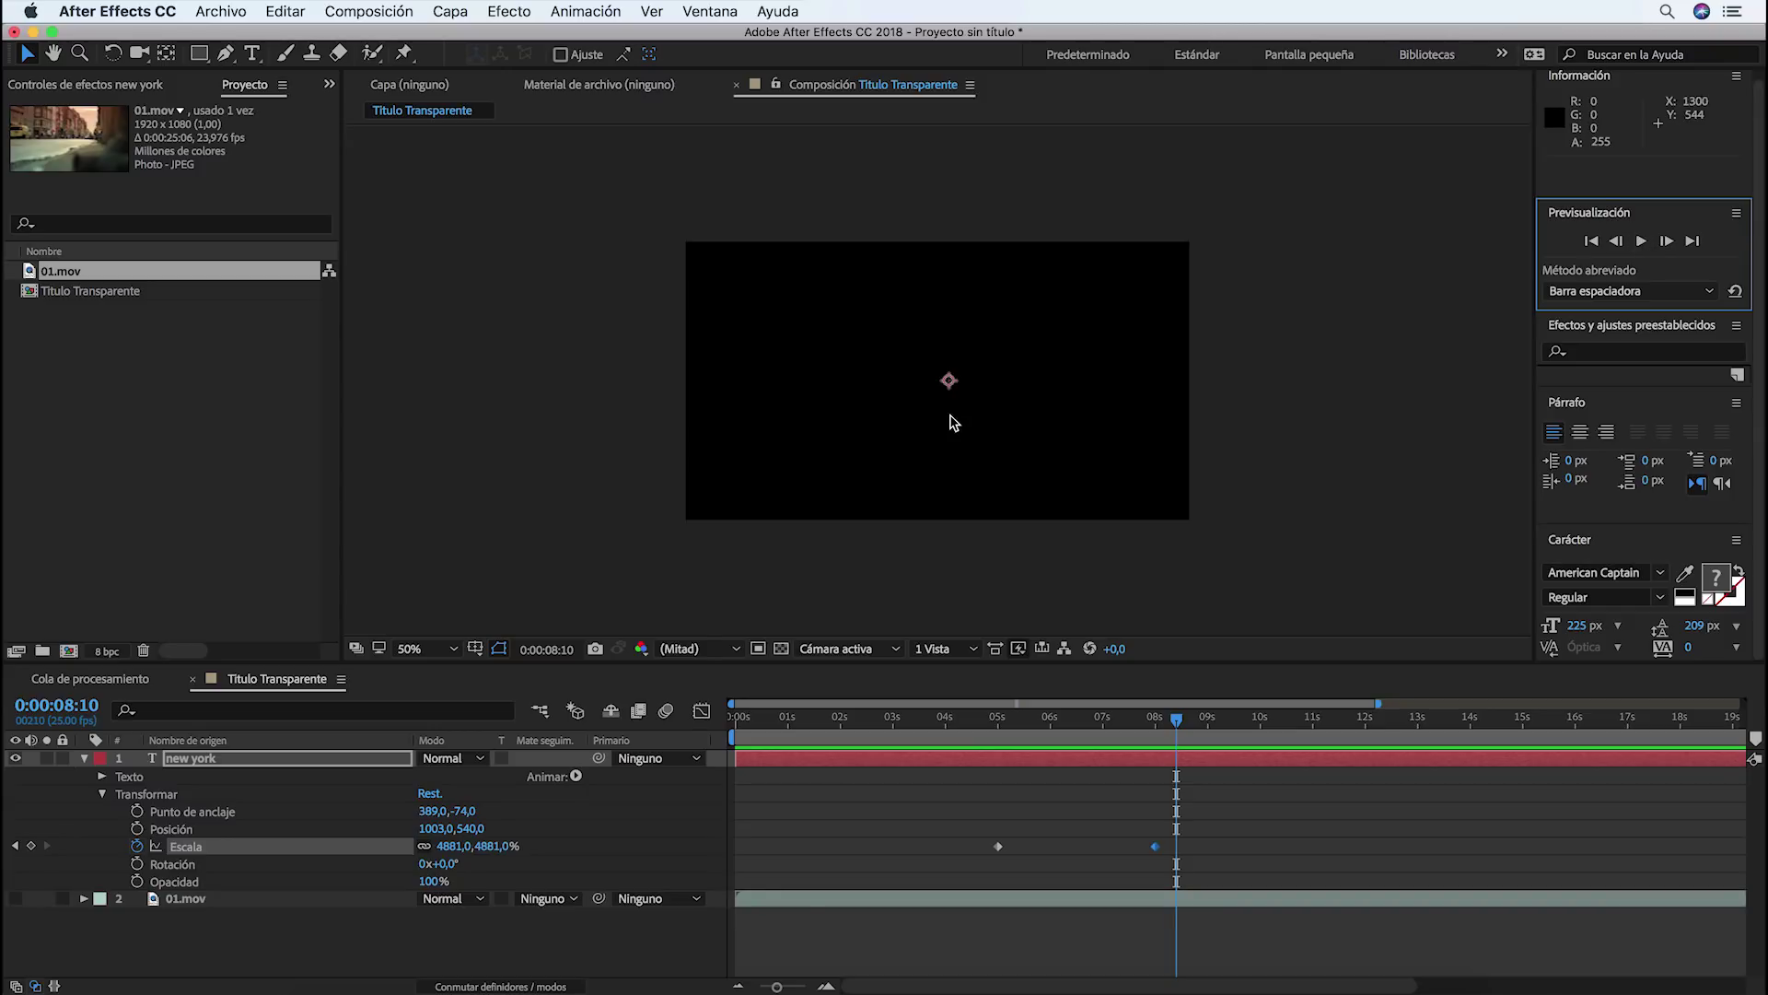
{"action": "left_click", "coordinate": [177, 846]}
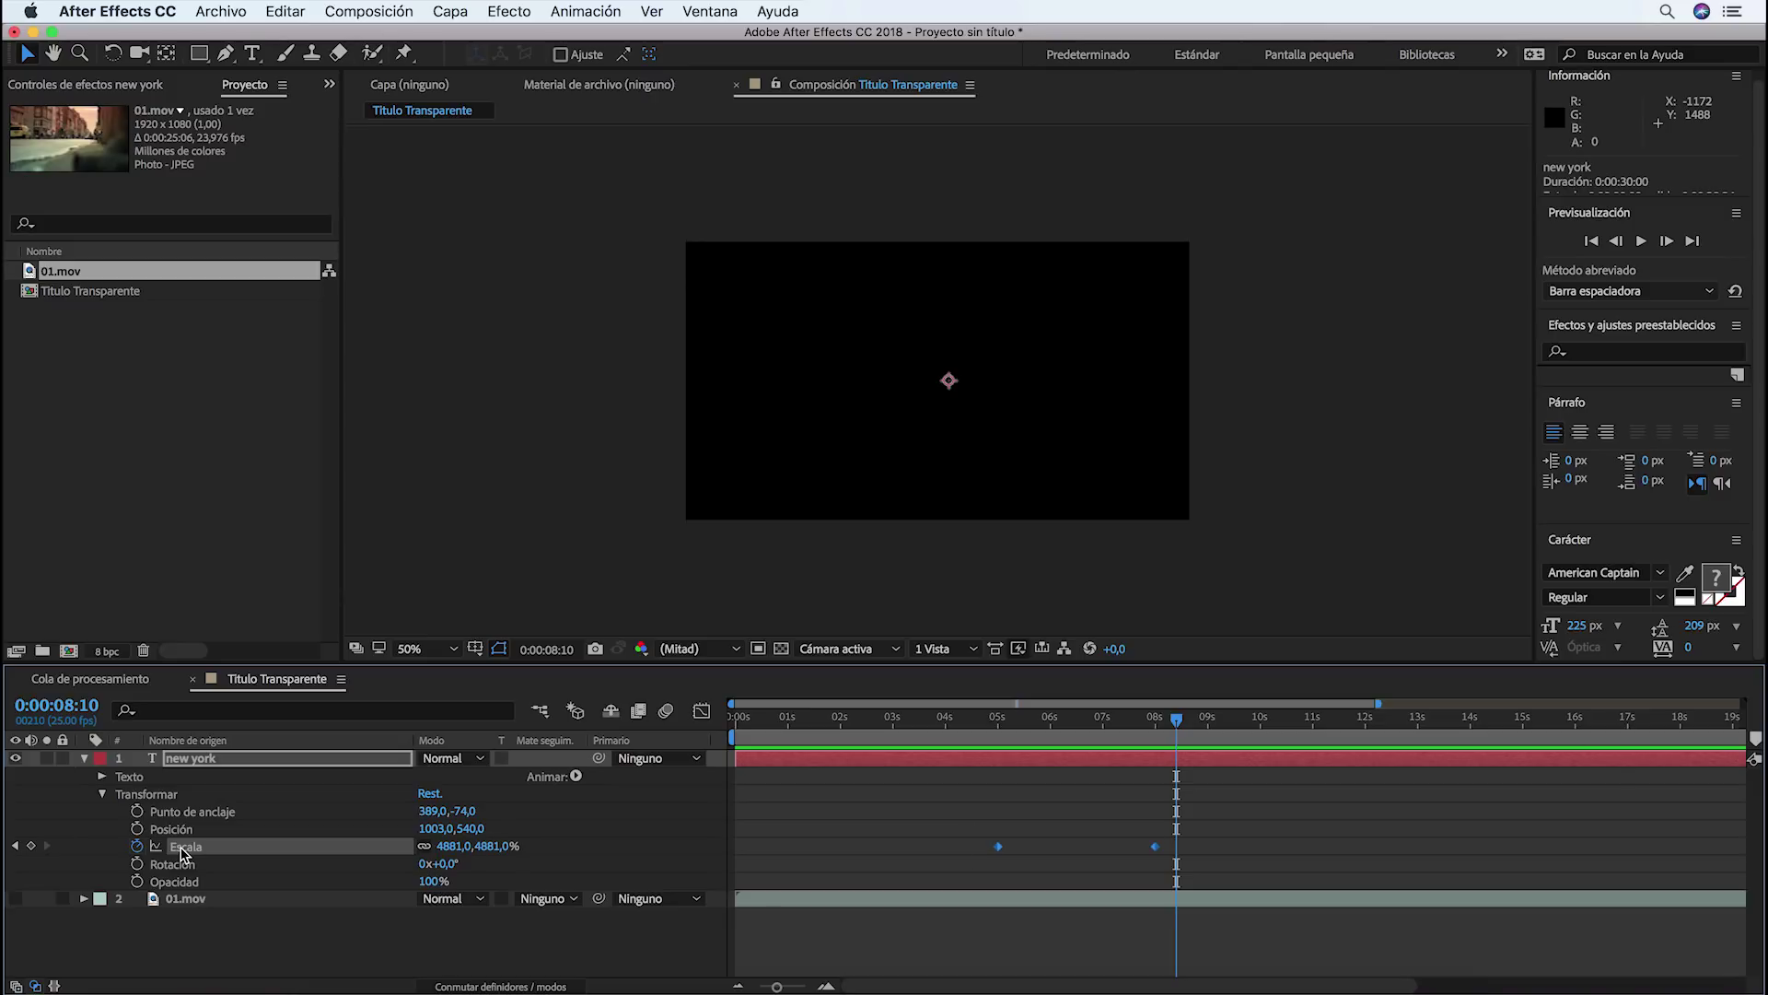
Apply Escala exponencial from Asistente de fotogramas clave to the Scale keyframes
{"action": "right_click", "coordinate": [182, 852]}
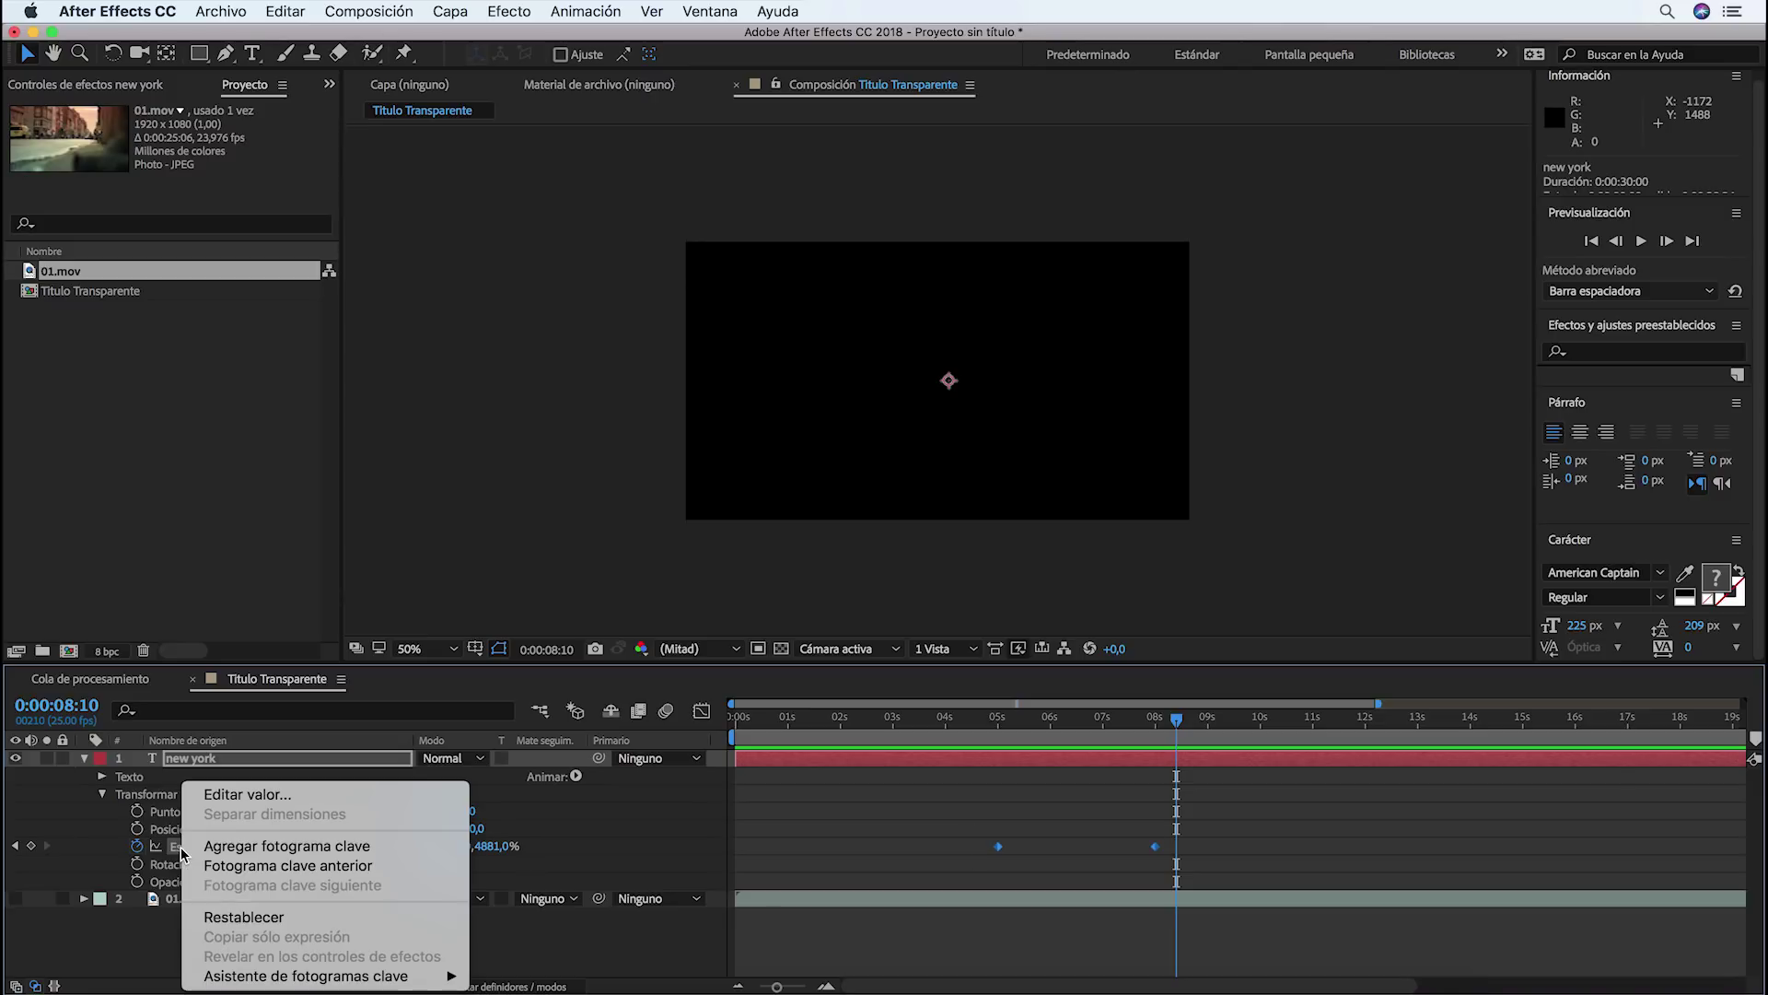
{"action": "mouse_move", "coordinate": [221, 976]}
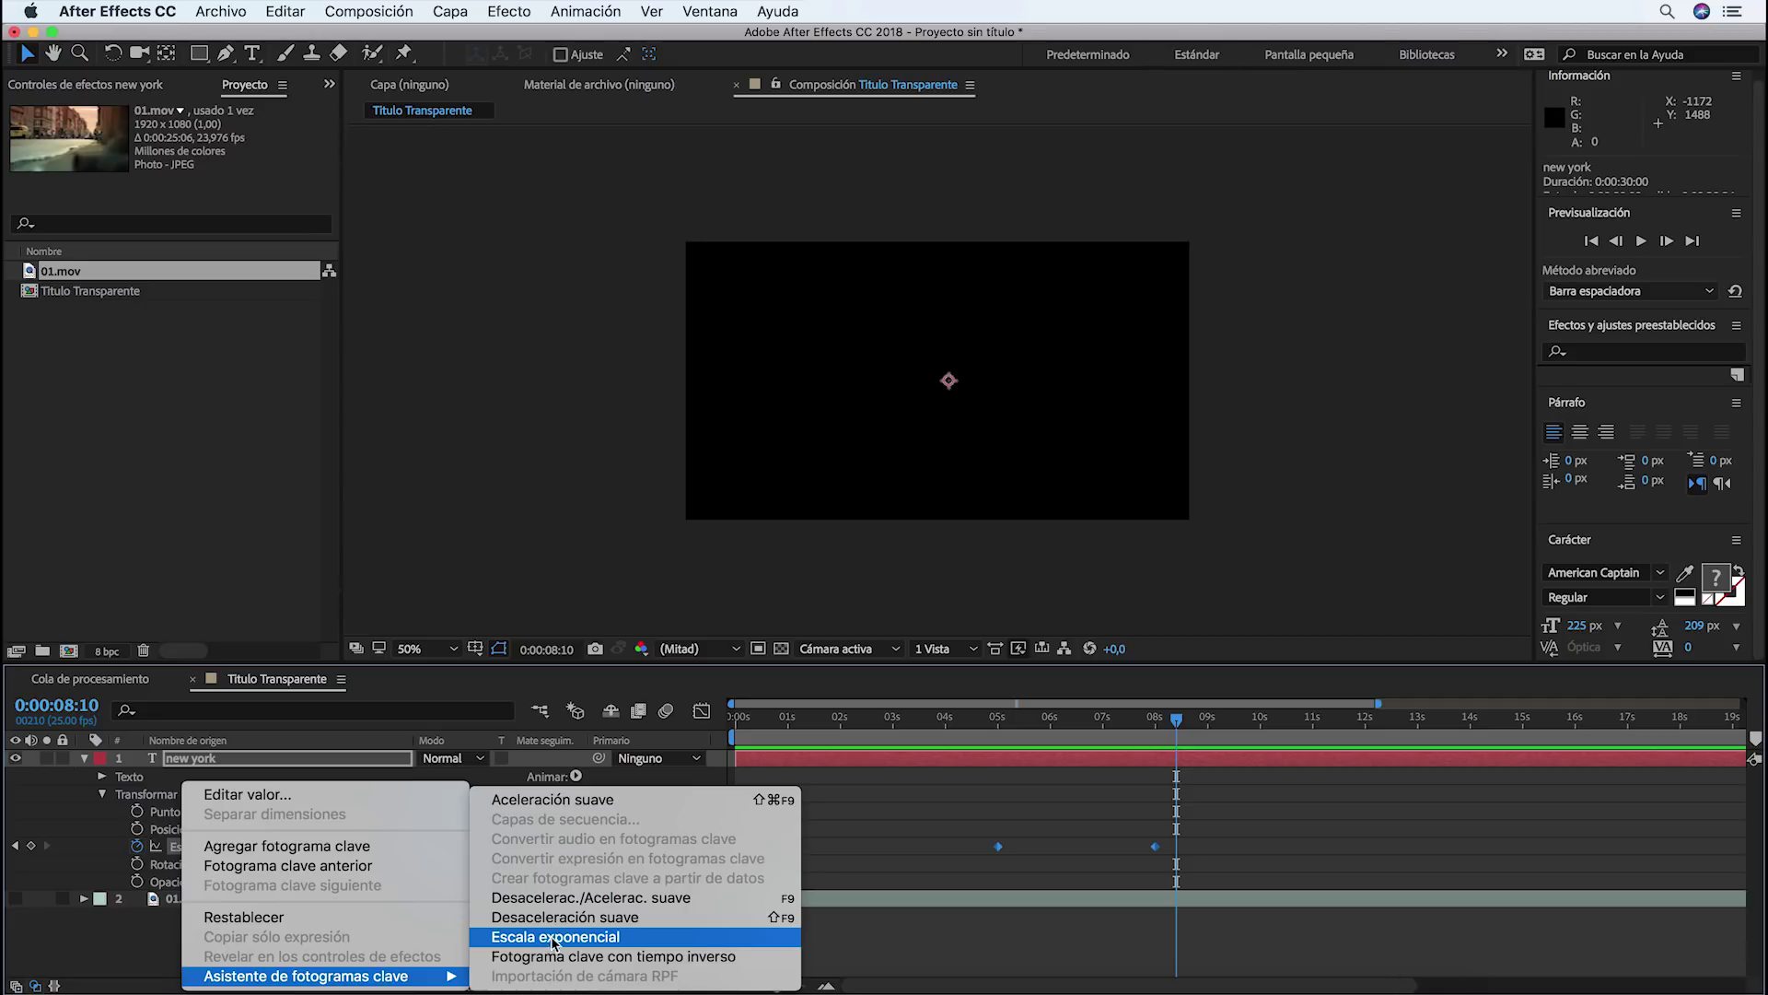
{"action": "left_click", "coordinate": [581, 937]}
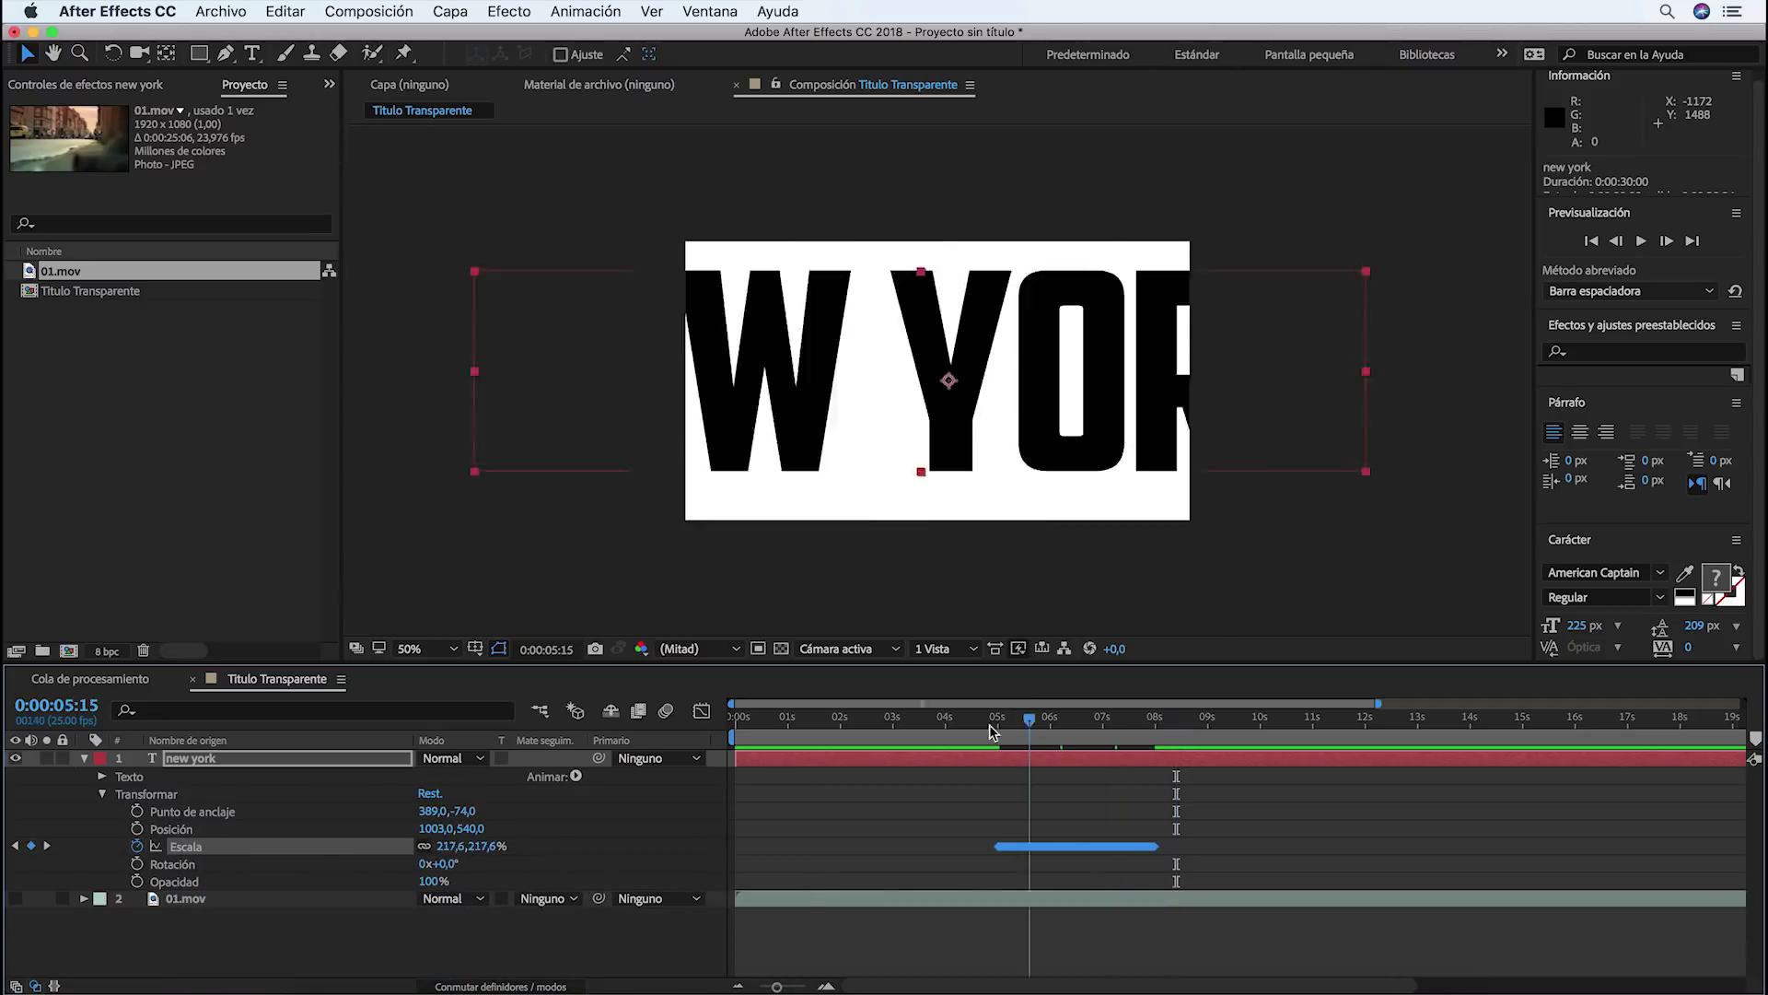
Replay the zoom from about 3 seconds and scrub back to around 4 seconds
{"action": "left_click_drag", "start_coordinate": [1176, 719], "coordinate": [898, 726]}
{"action": "left_click", "coordinate": [1642, 242]}
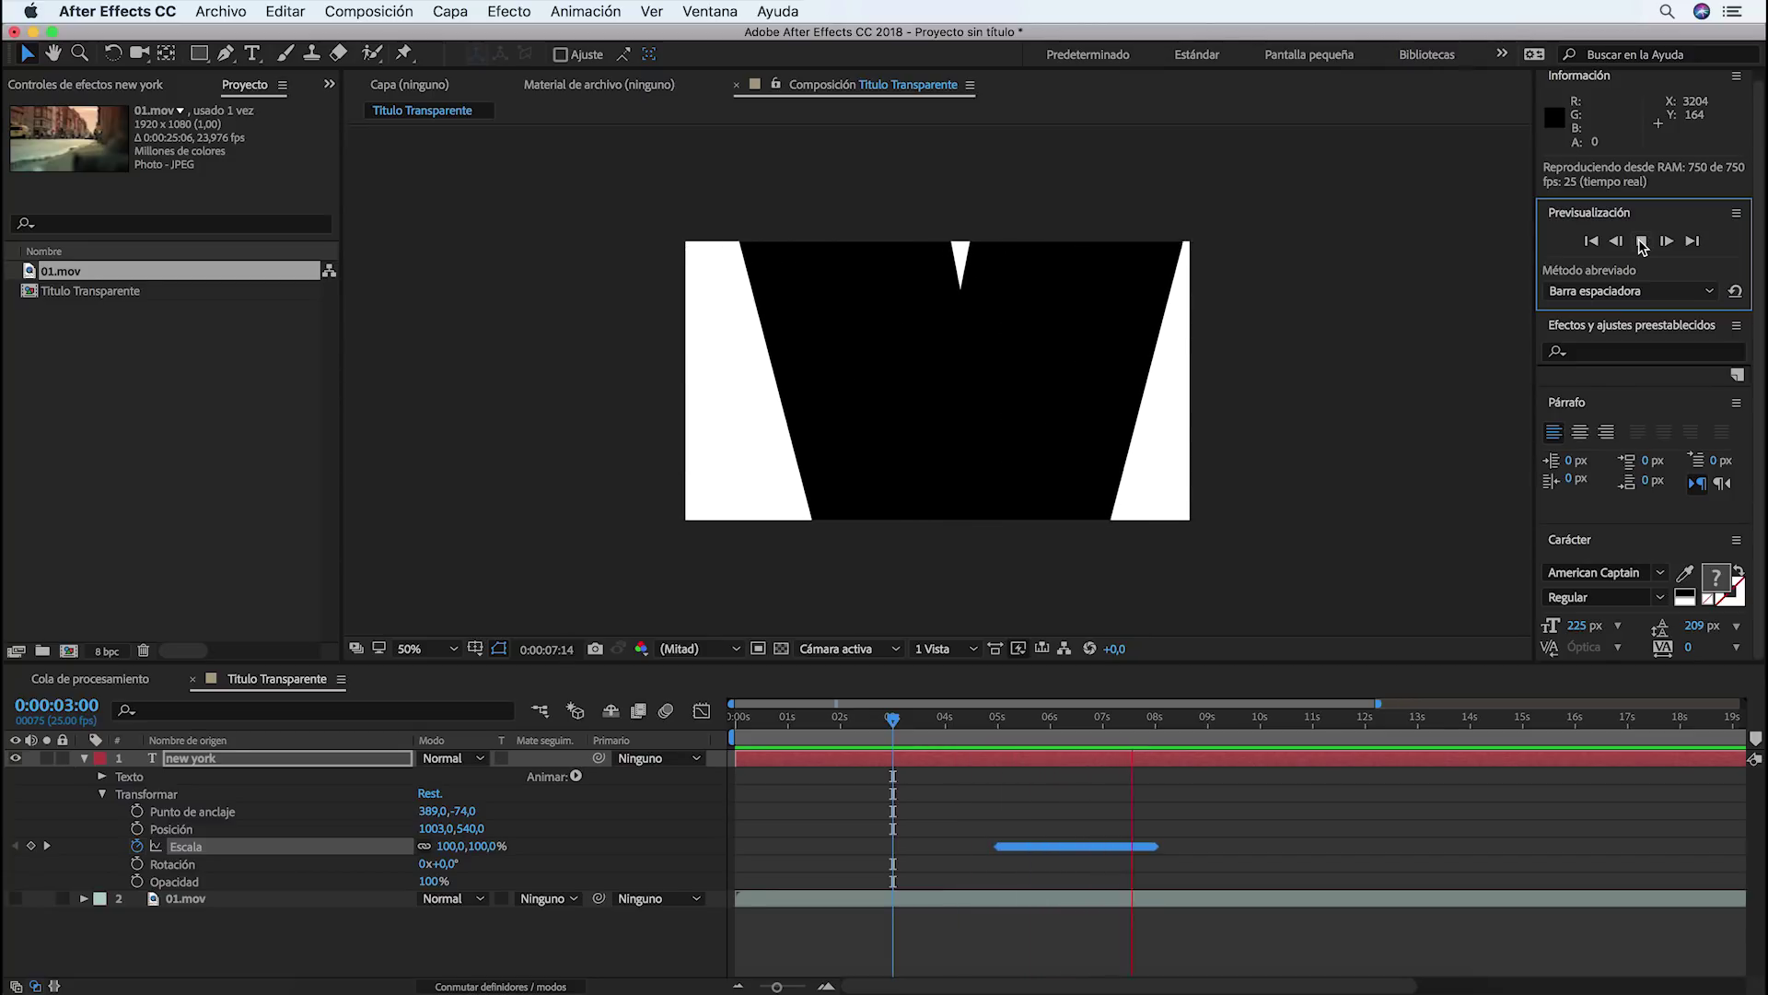
{"action": "left_click", "coordinate": [1642, 241]}
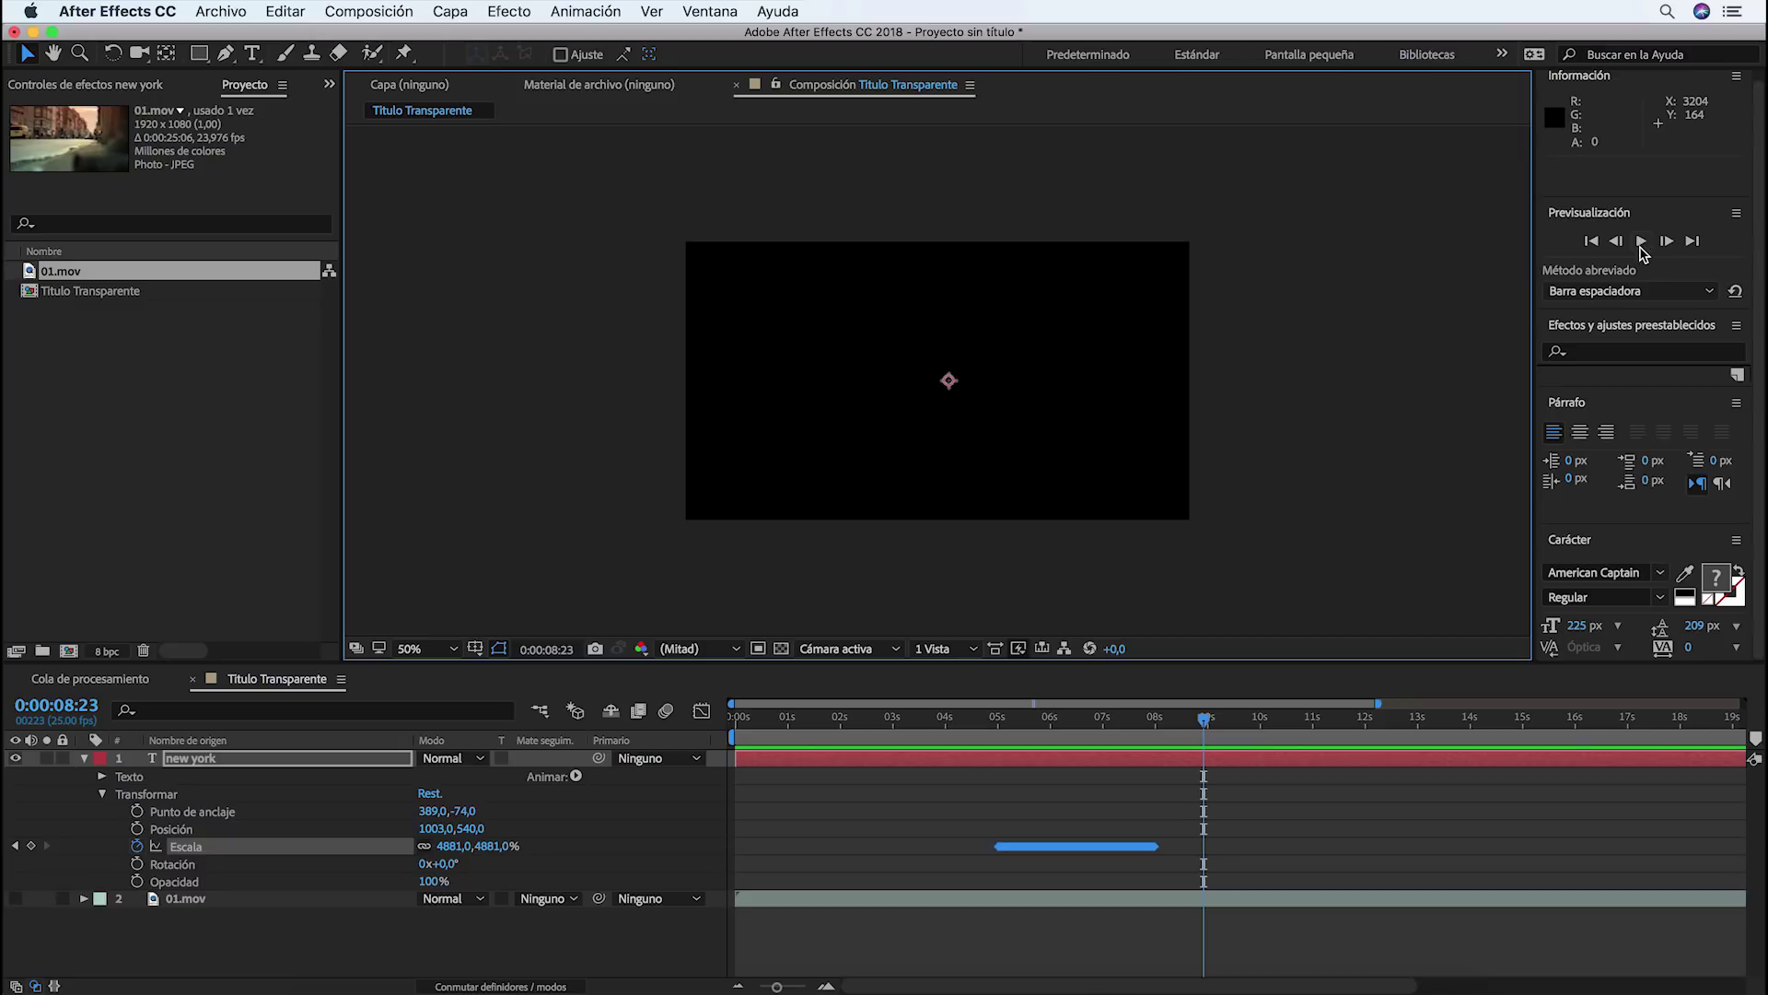
{"action": "left_click_drag", "start_coordinate": [1203, 727], "coordinate": [970, 764]}
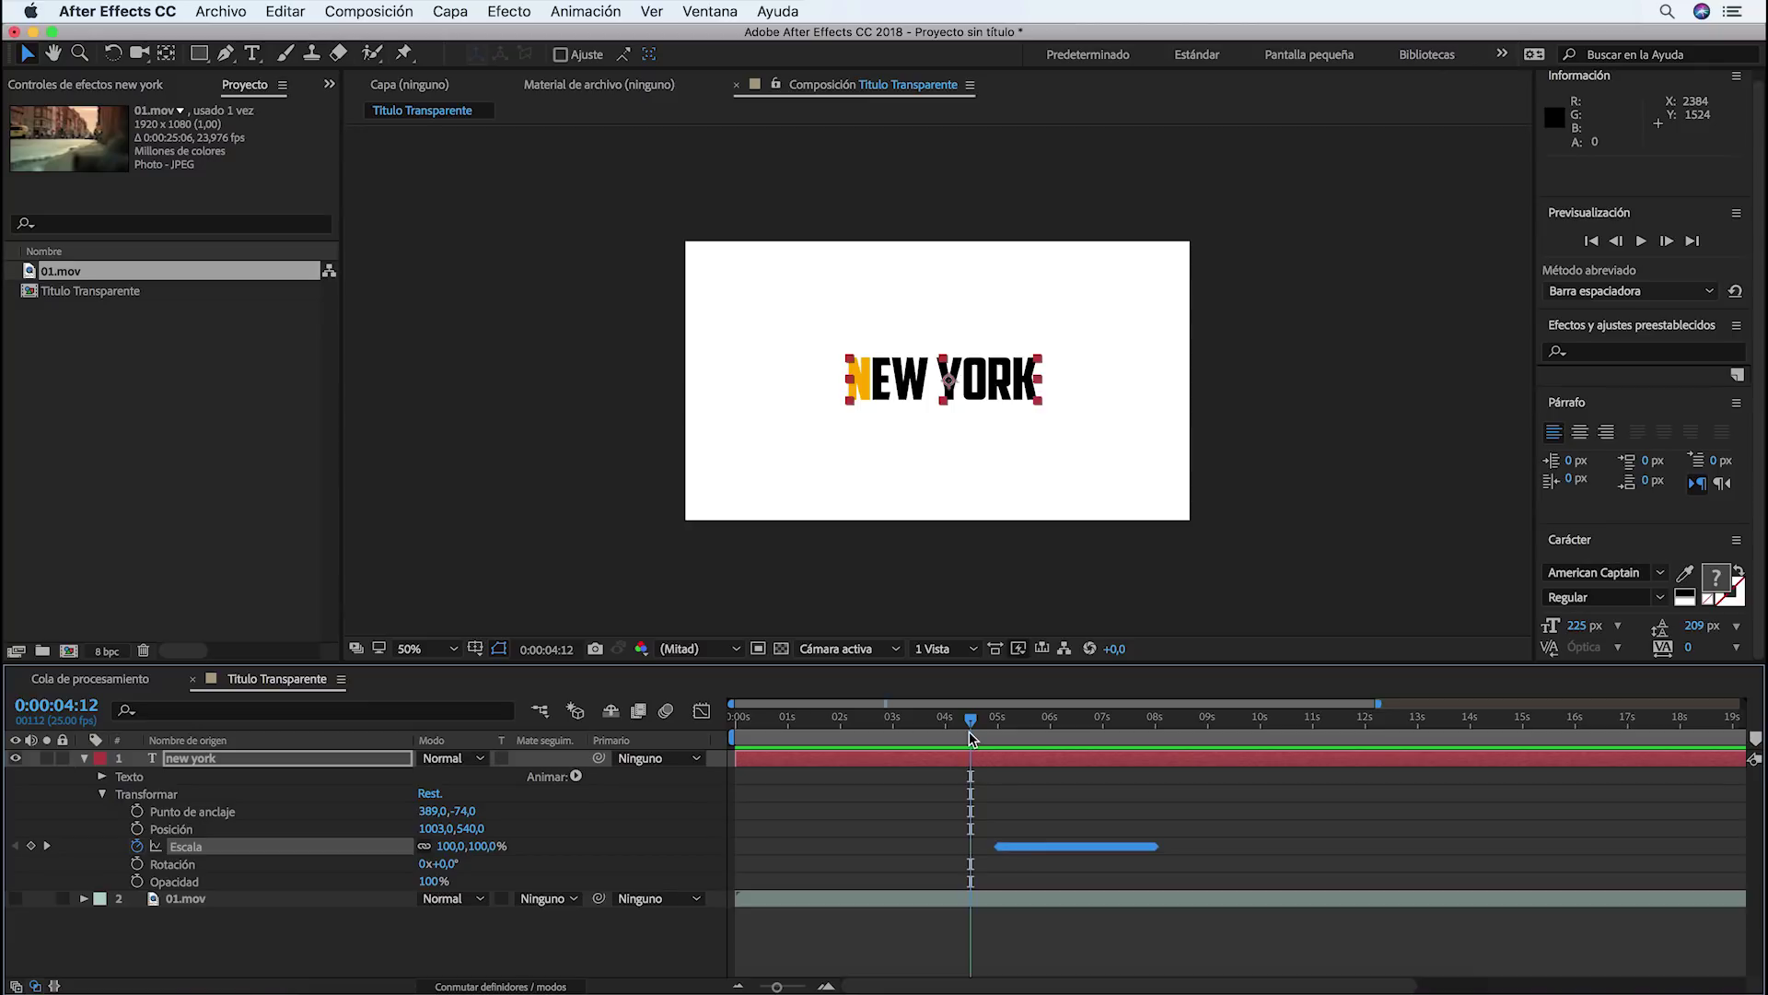
Collapse the text layer, turn 01.mov visible, and reveal the Track Matte column
{"action": "left_click", "coordinate": [85, 761]}
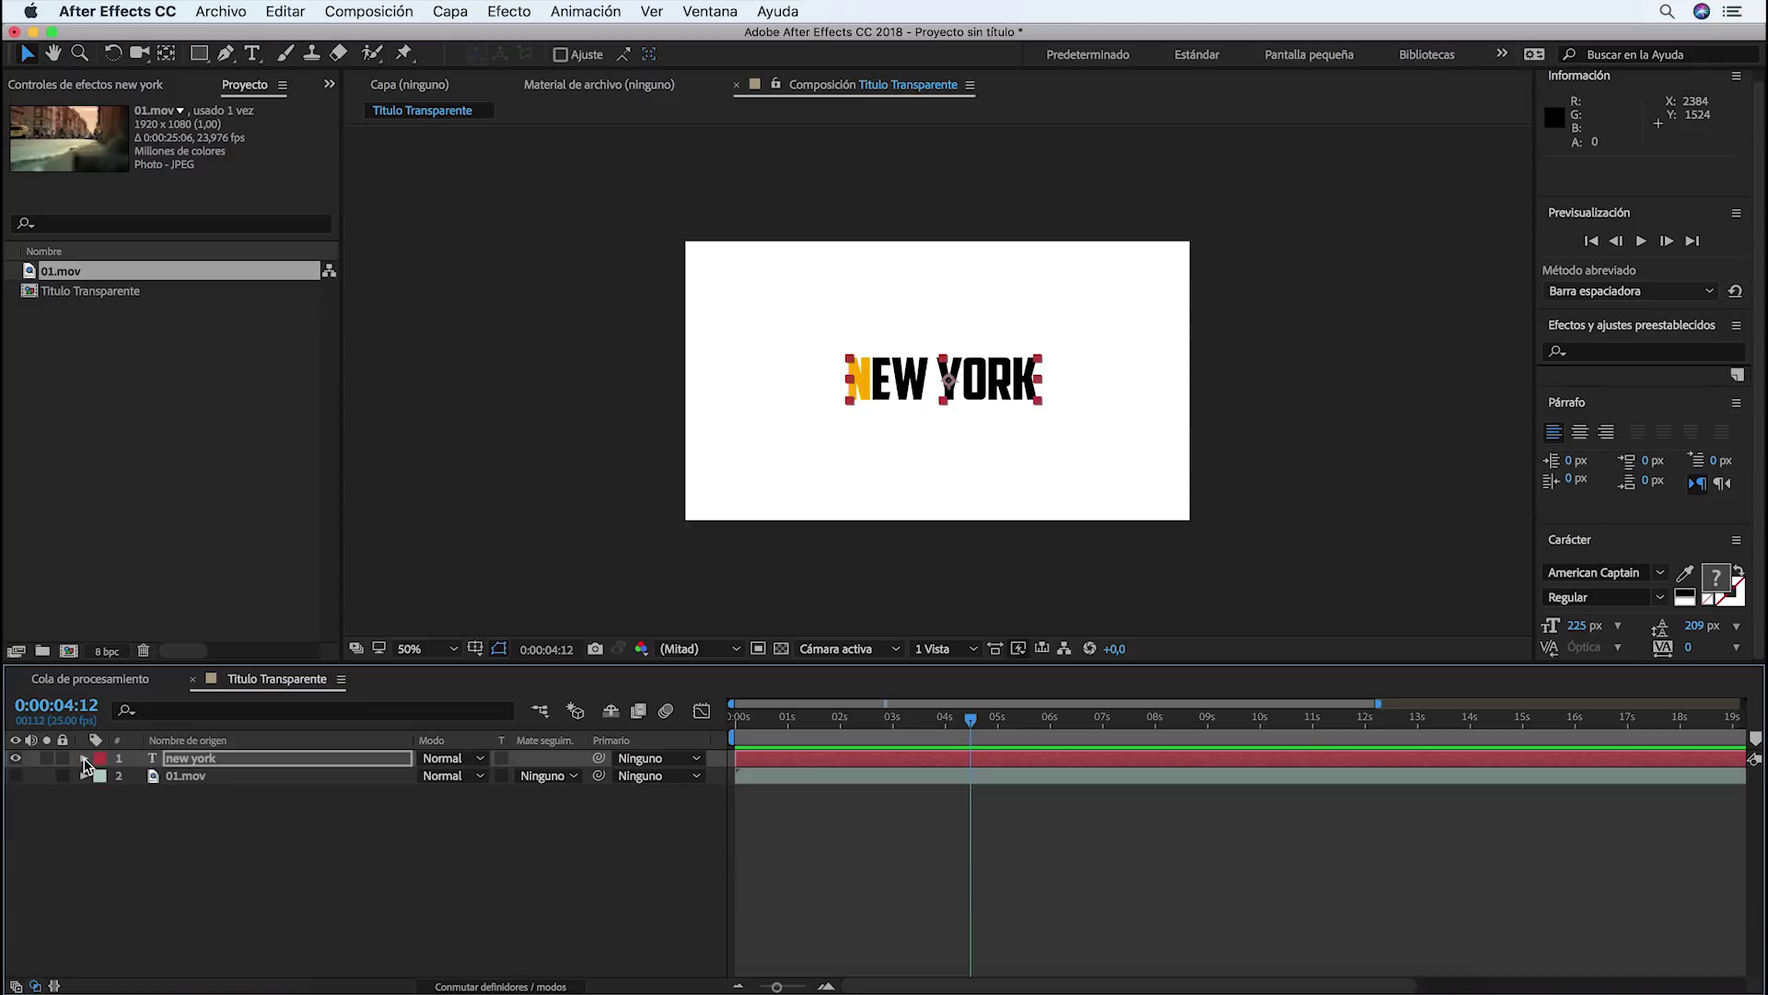
{"action": "left_click", "coordinate": [14, 776]}
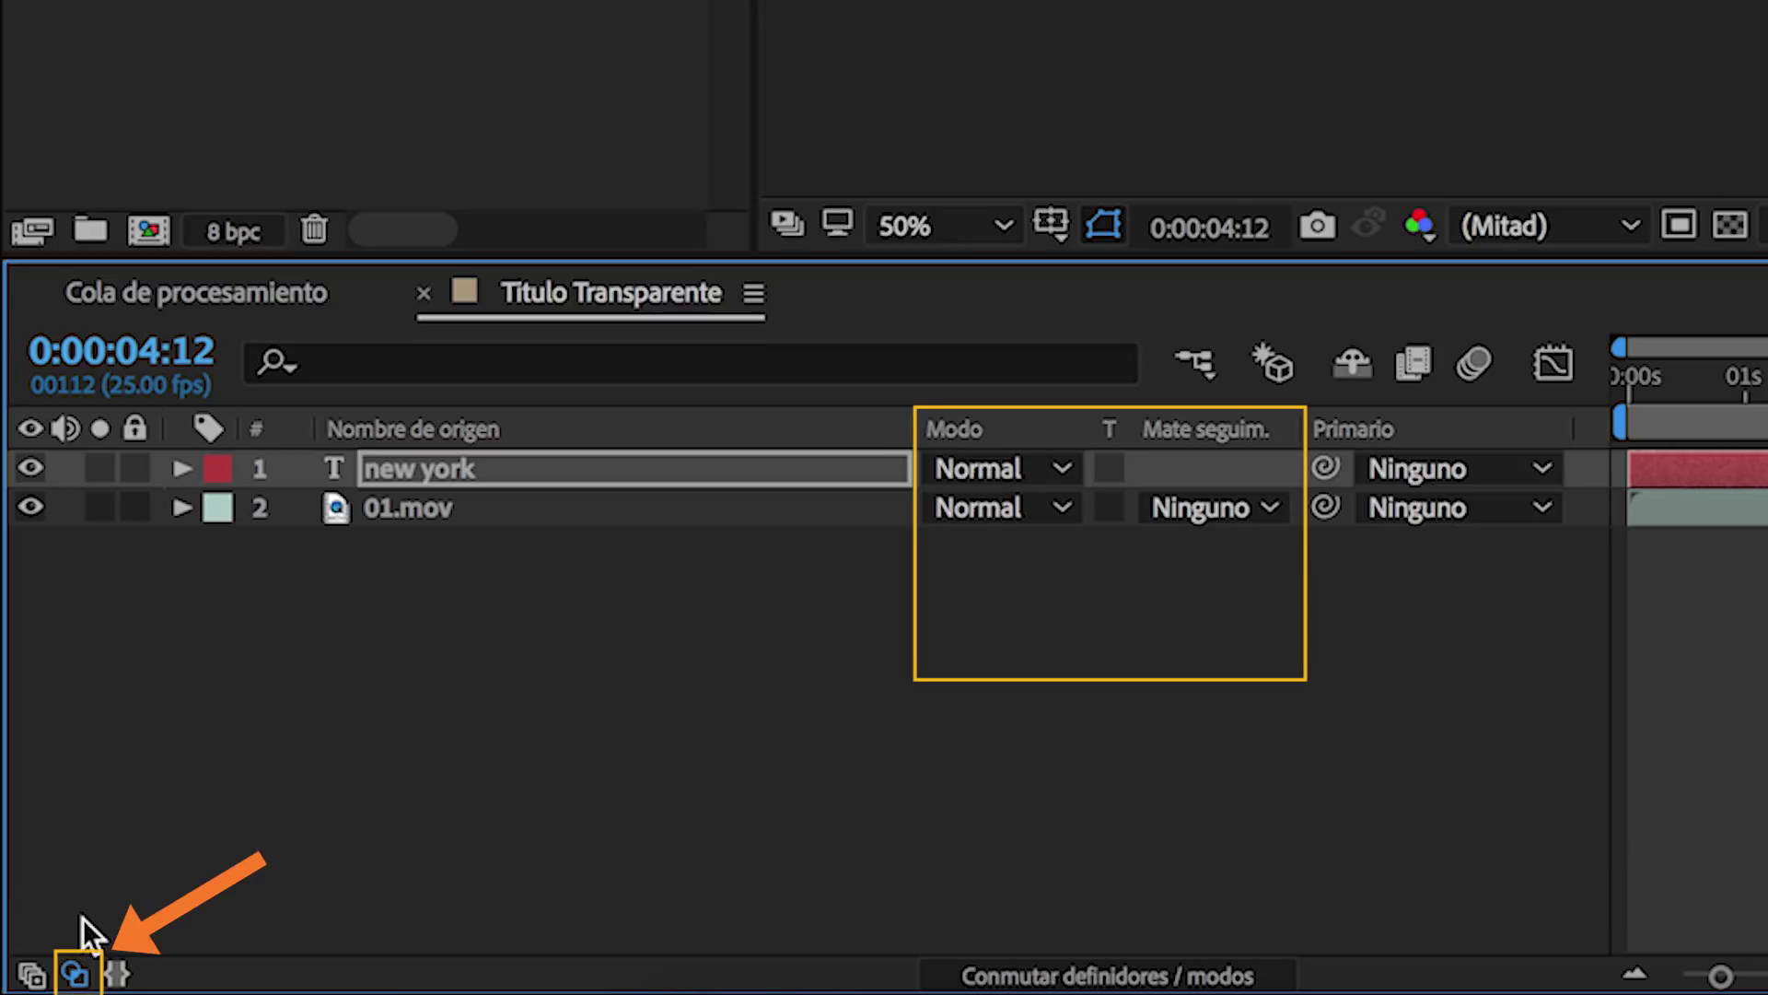
{"action": "left_click", "coordinate": [74, 972]}
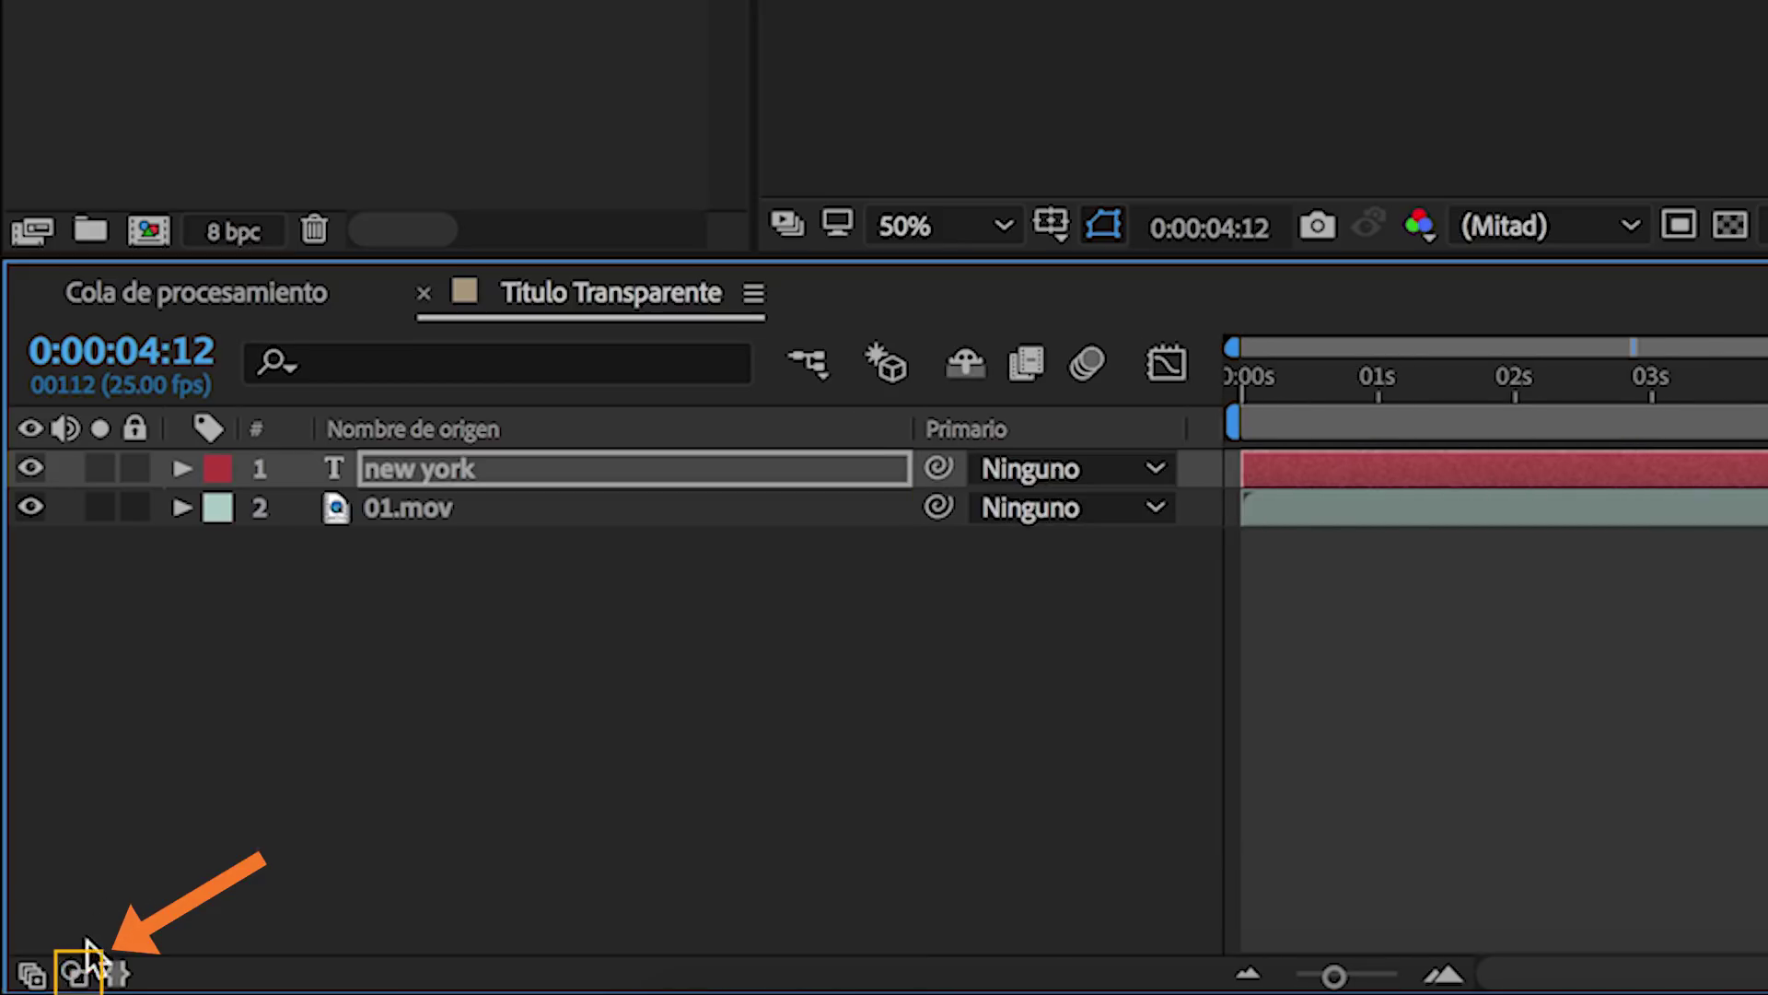
{"action": "left_click", "coordinate": [73, 972]}
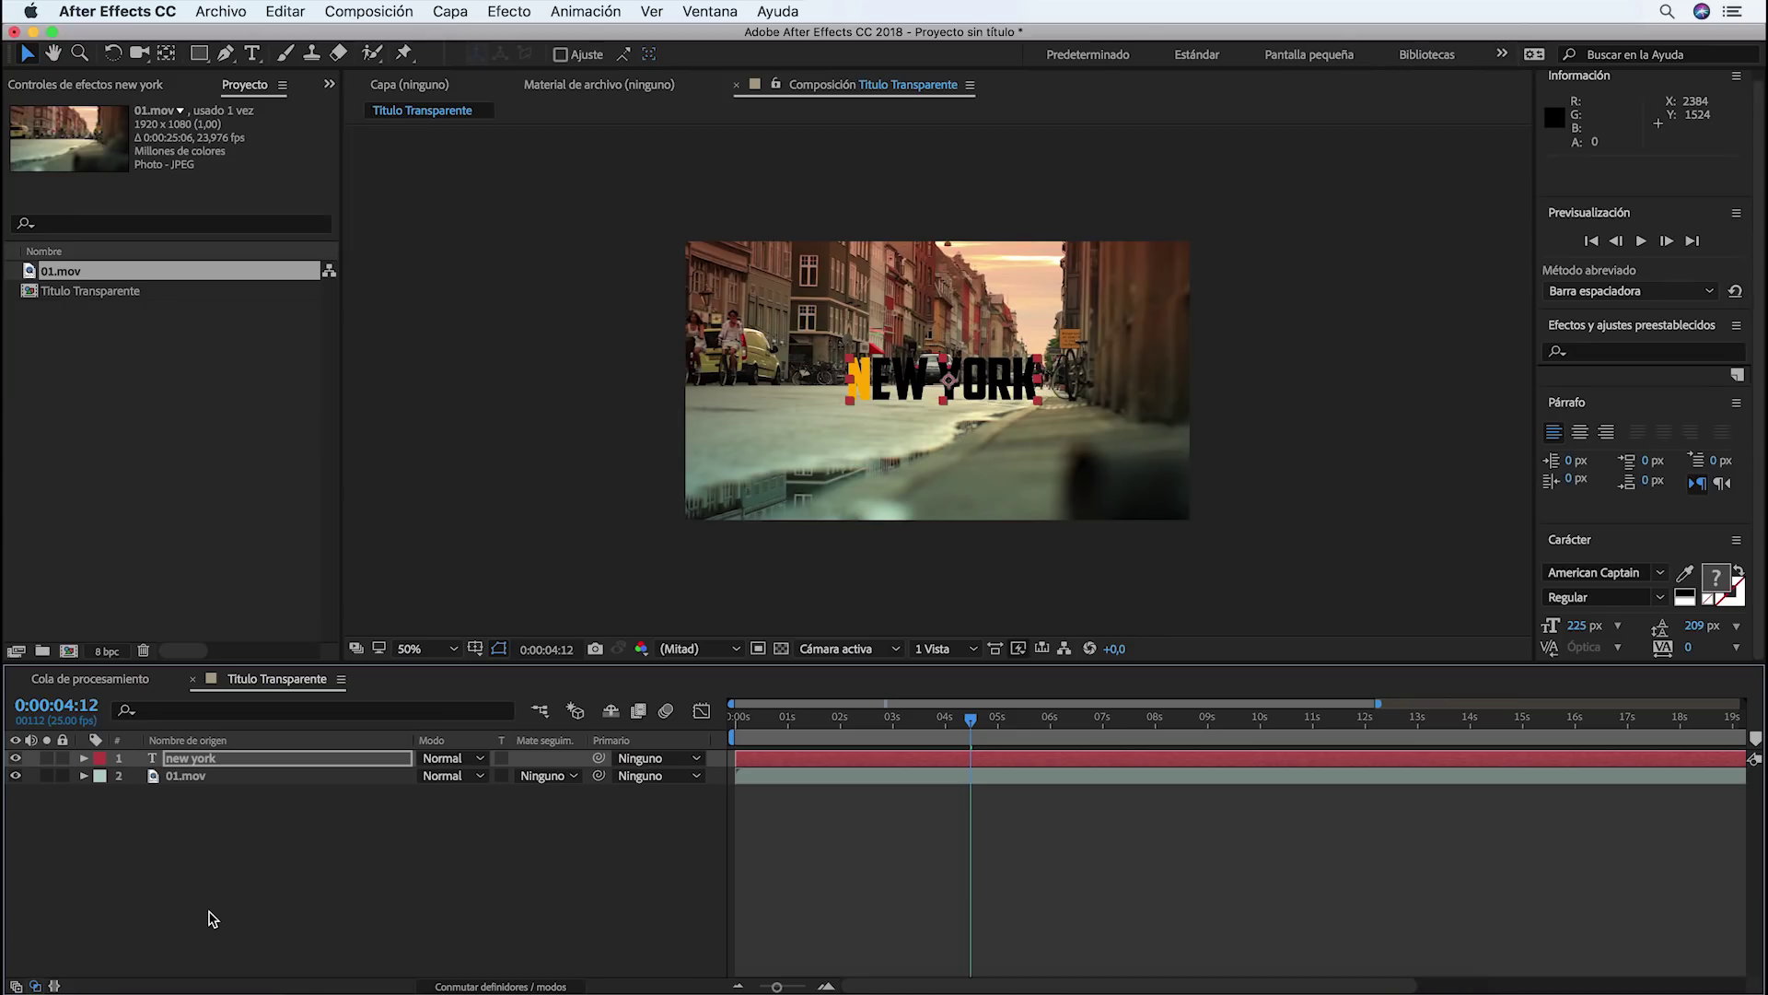
Give 01.mov the Alpha Matte "new york" track matte and preview the matted title
{"action": "left_click", "coordinate": [241, 779]}
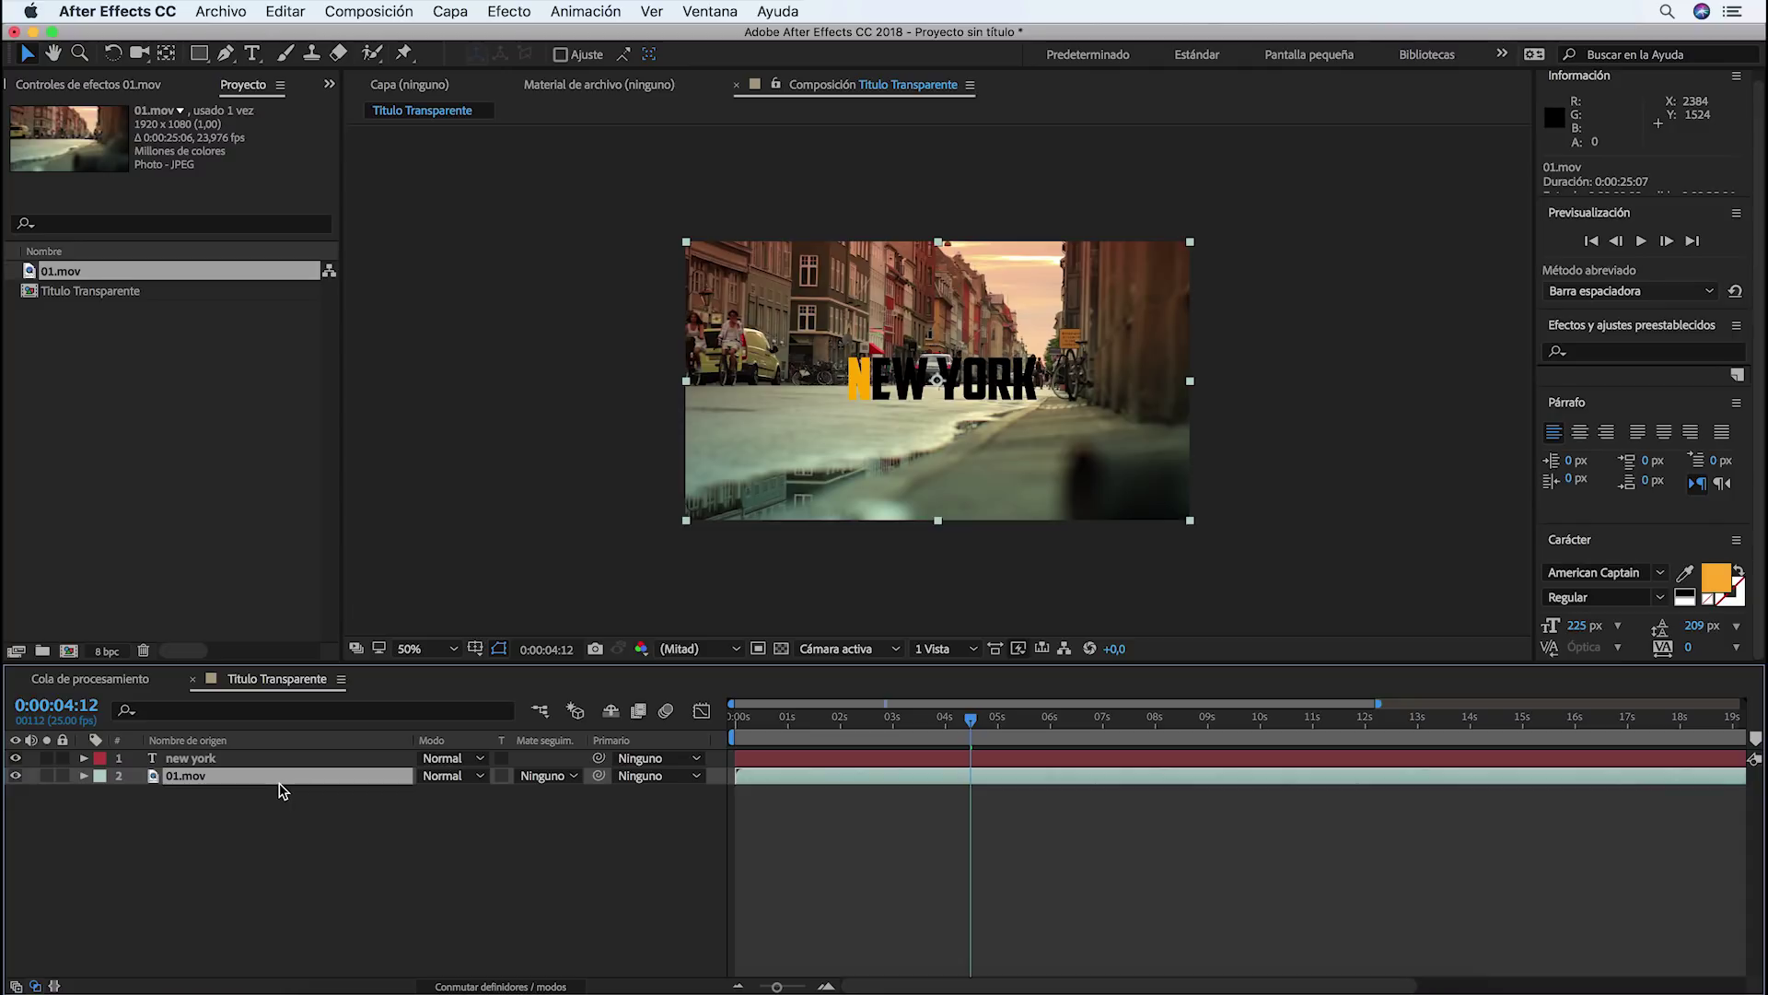
{"action": "left_click", "coordinate": [570, 785]}
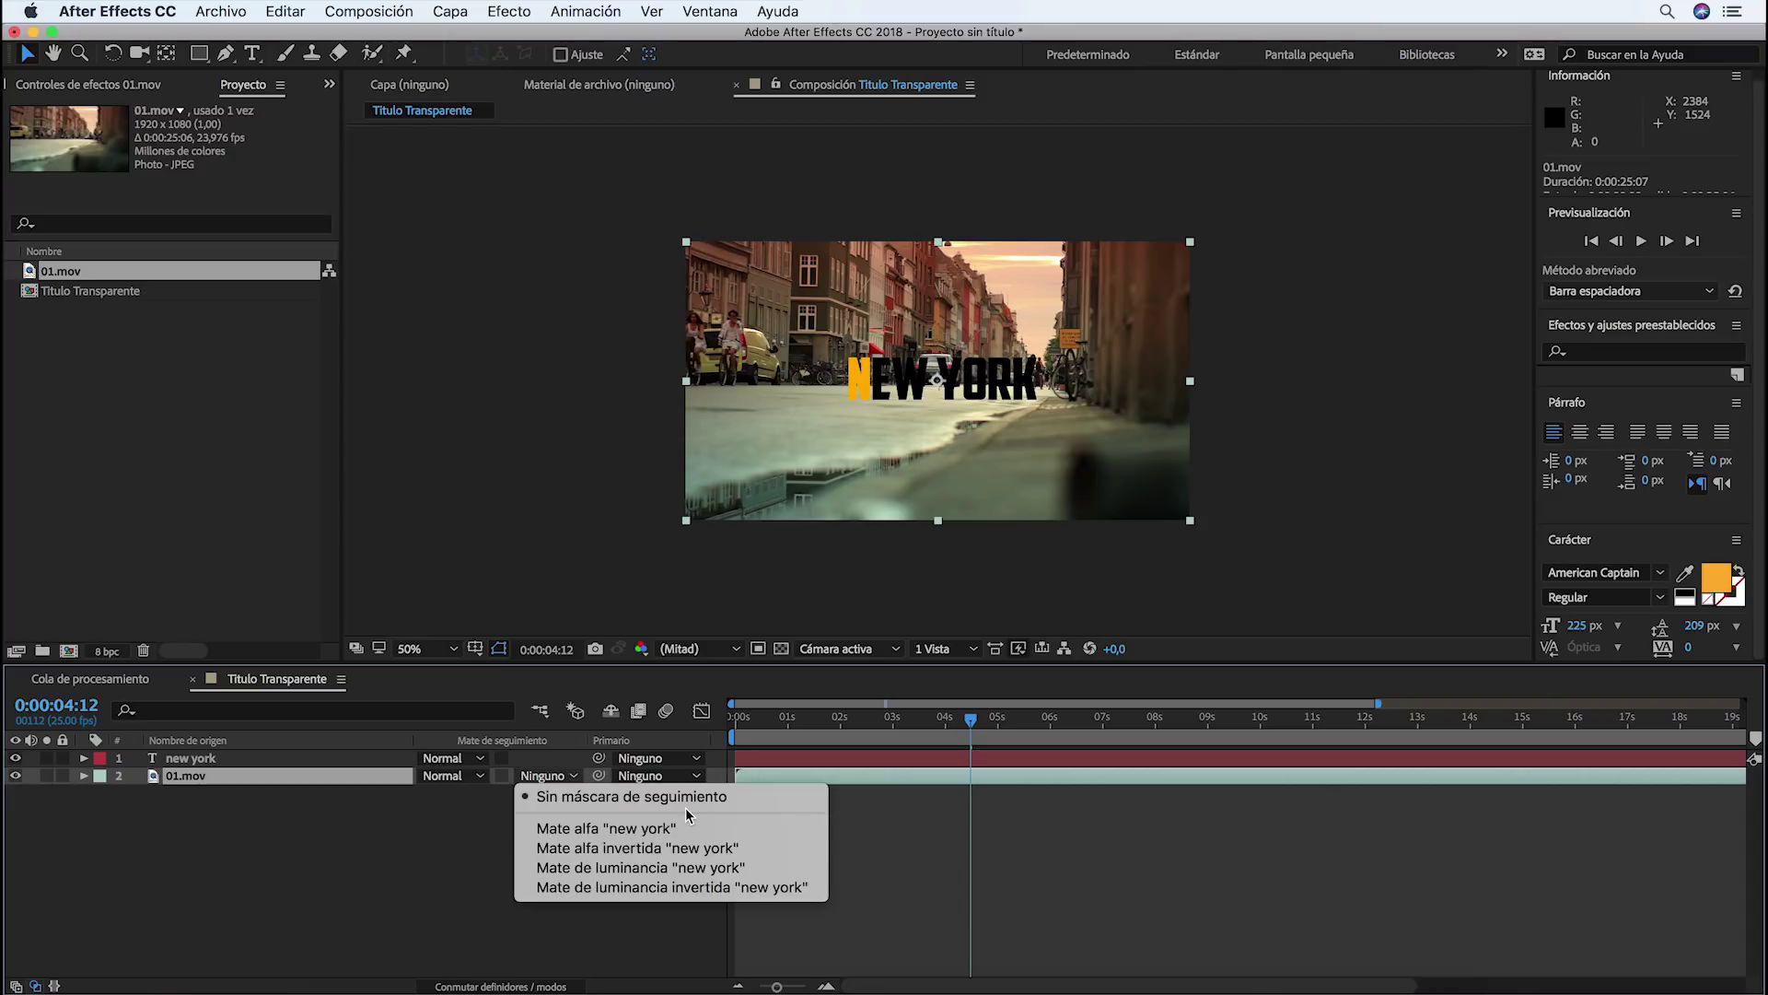
{"action": "left_click", "coordinate": [633, 828]}
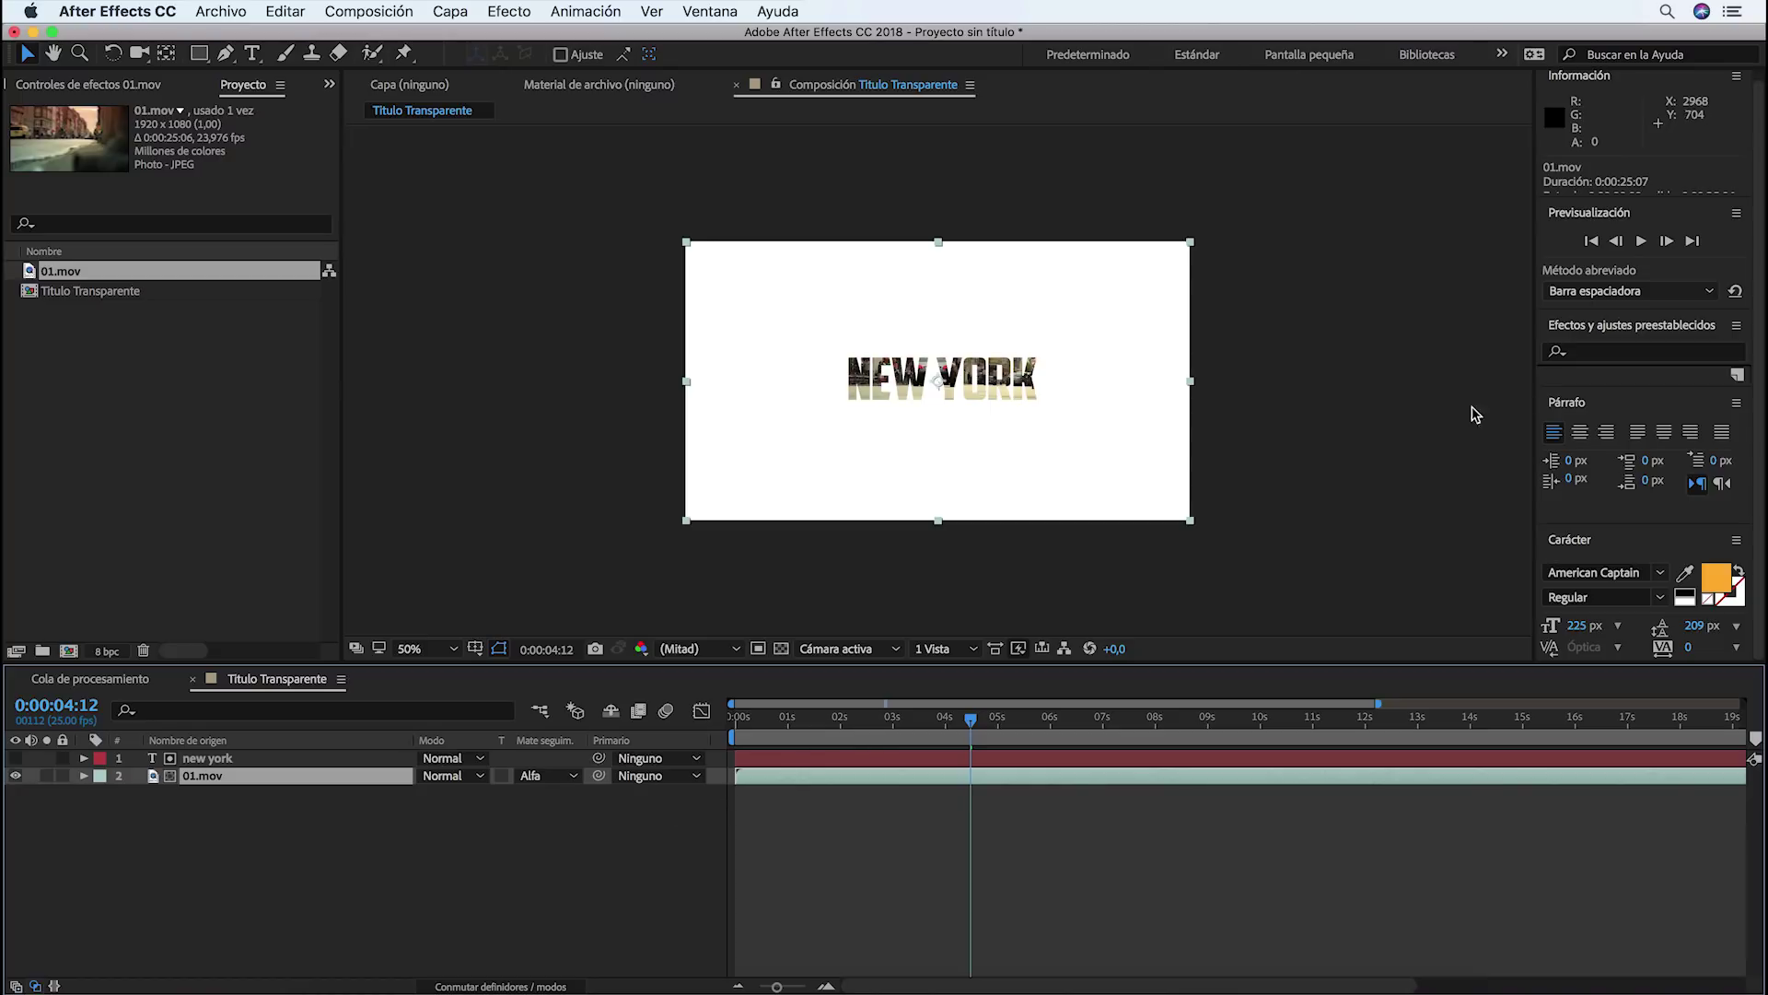
{"action": "left_click", "coordinate": [1642, 241]}
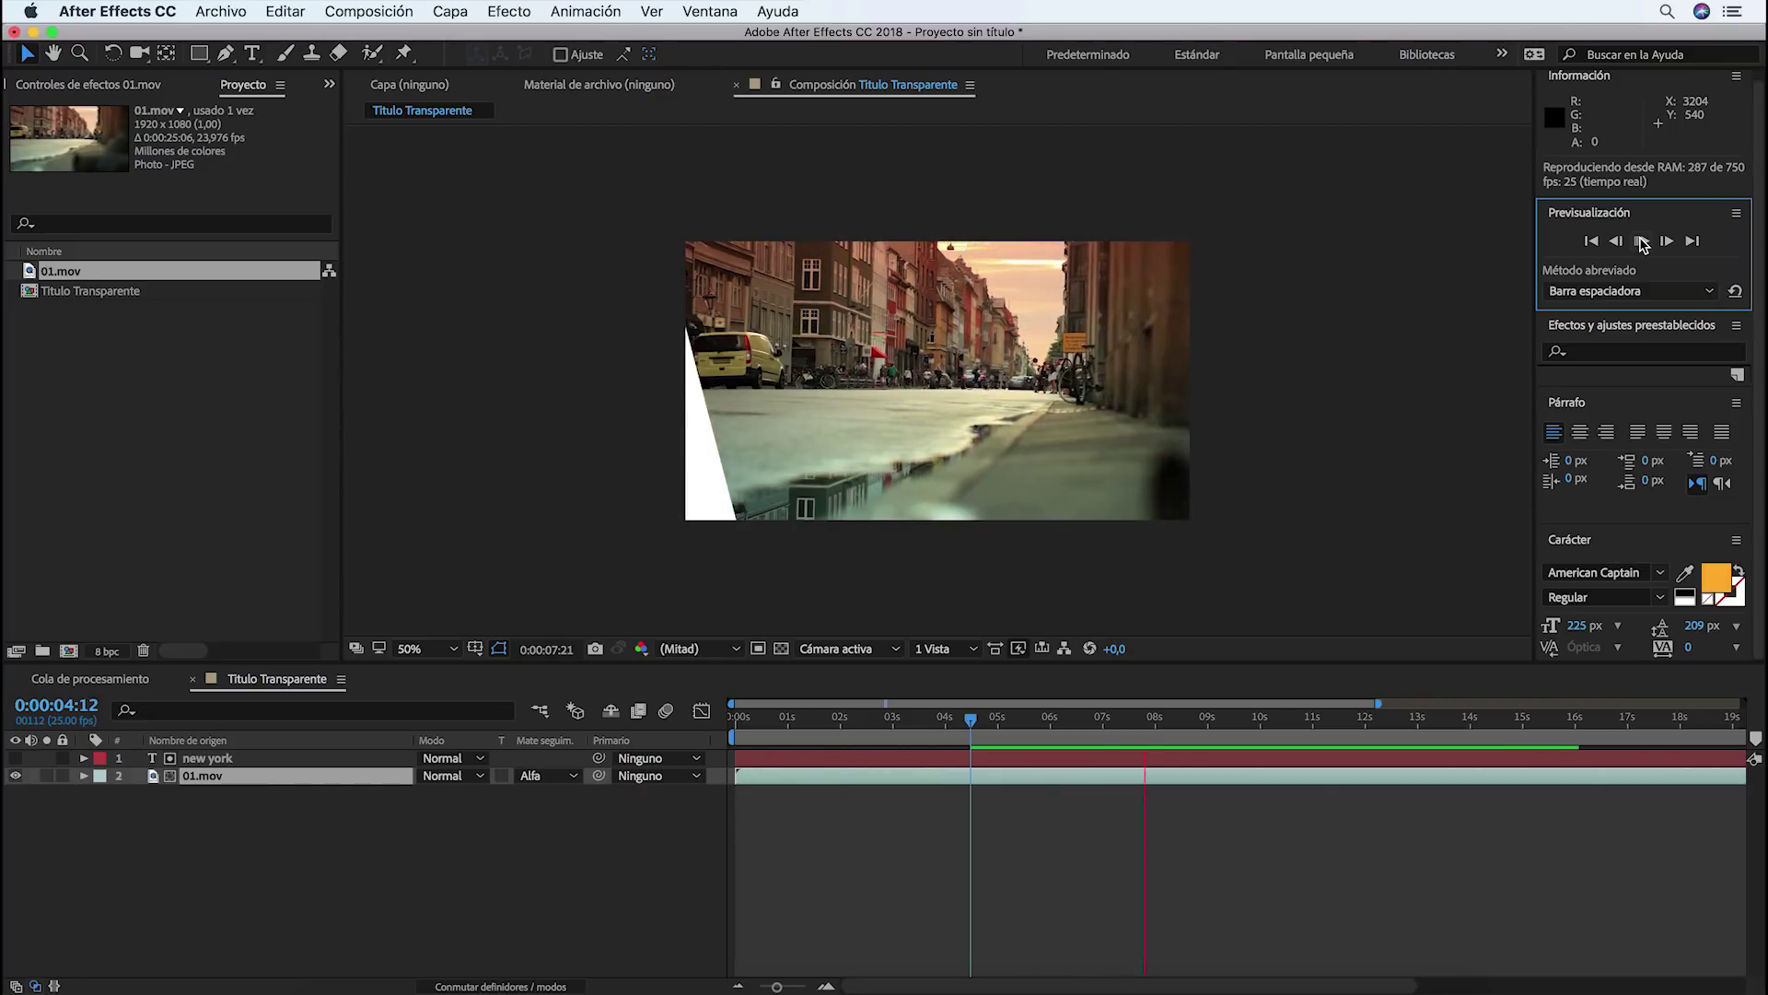
{"action": "left_click", "coordinate": [1643, 242]}
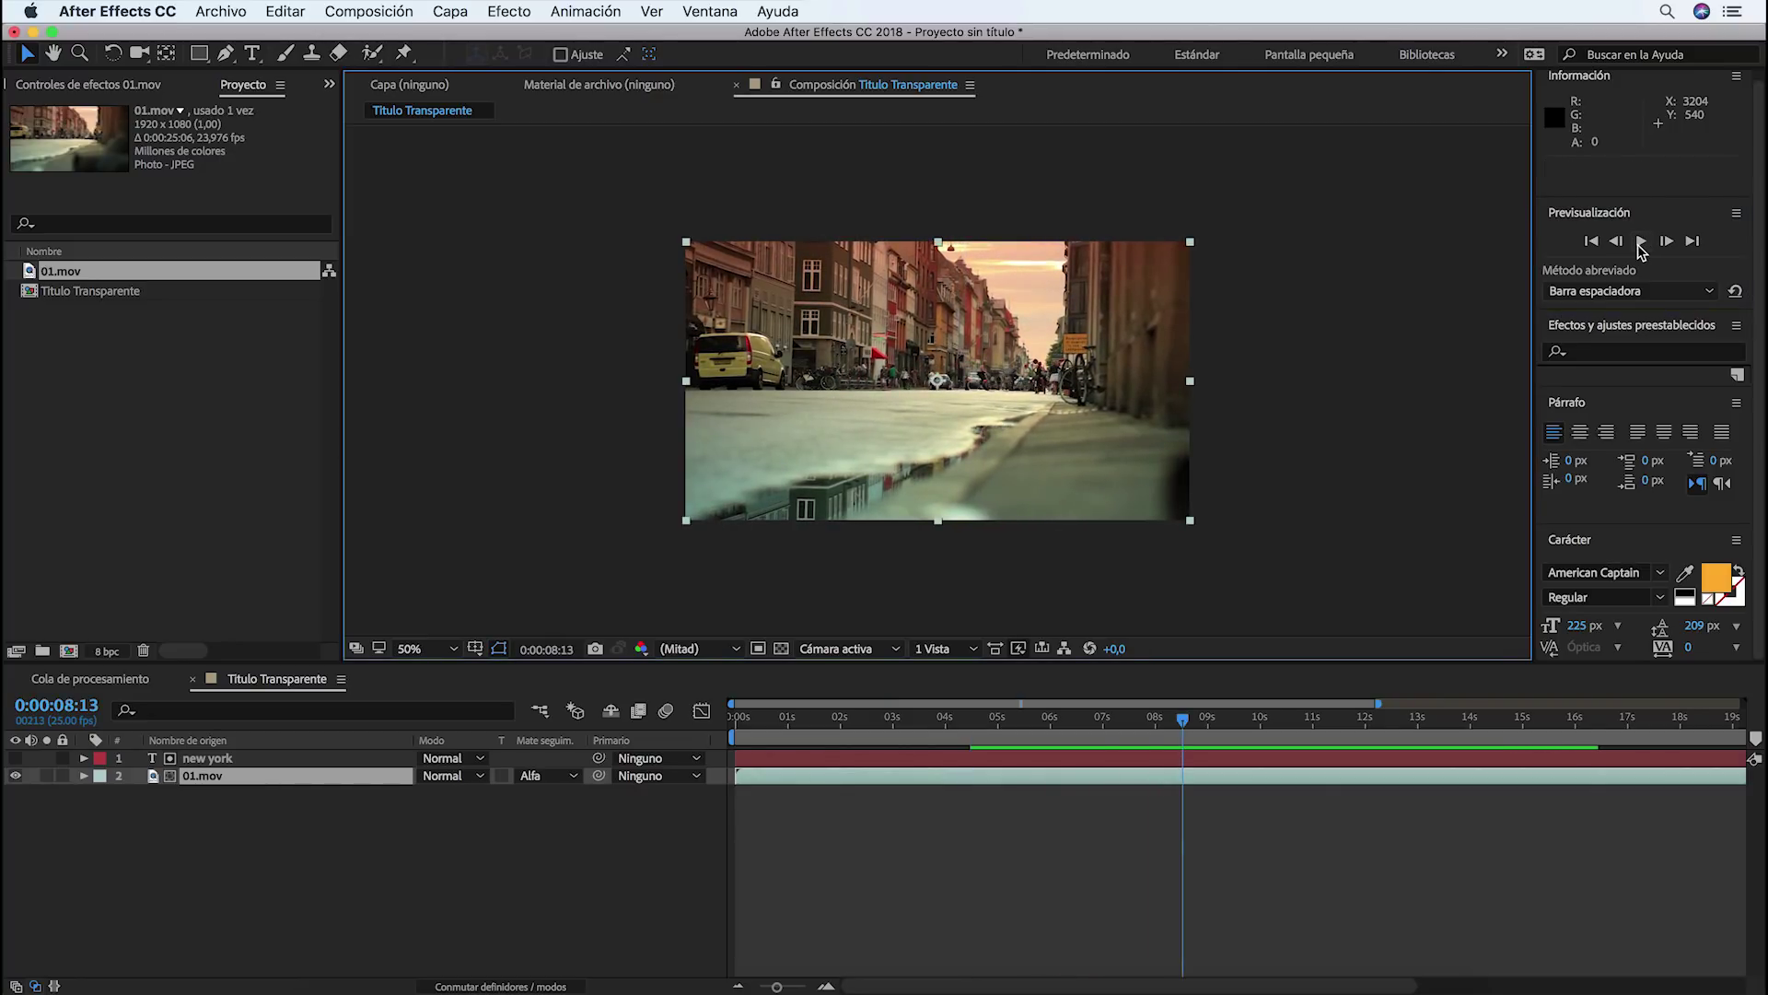
Return the playhead to 0:00:00:00 and select the new york text layer
{"action": "left_click_drag", "start_coordinate": [1183, 720], "coordinate": [1004, 728]}
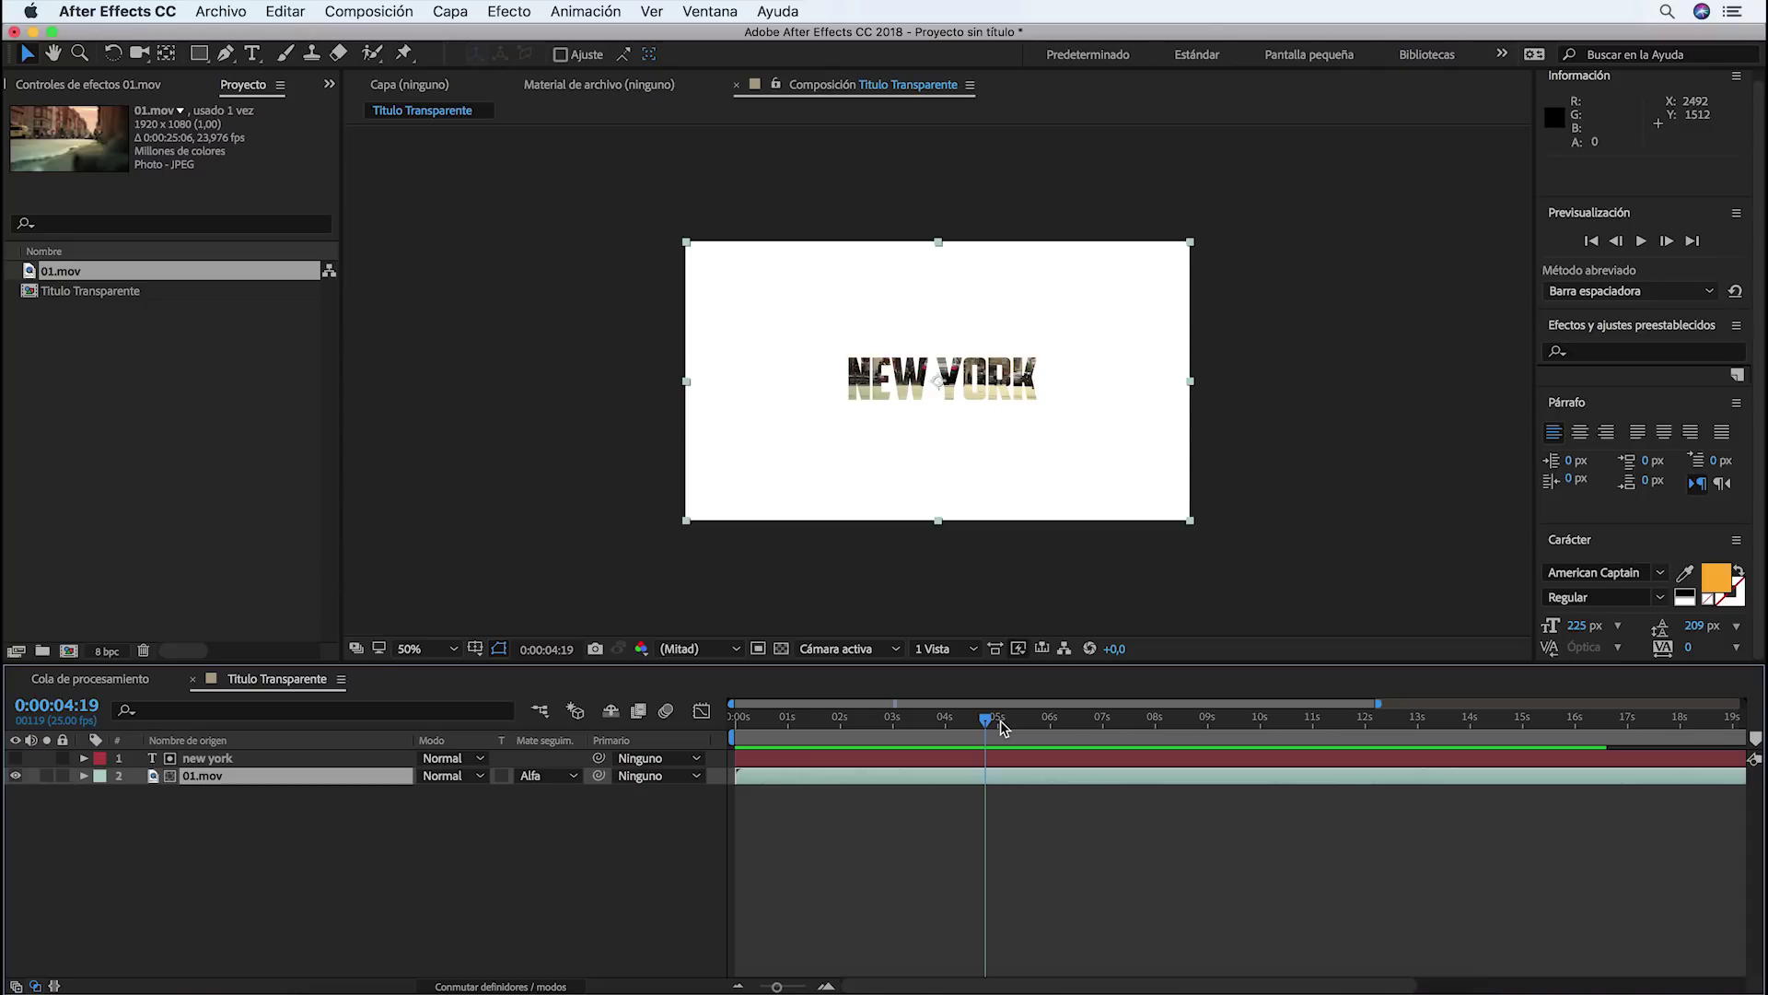
{"action": "left_click_drag", "start_coordinate": [987, 720], "coordinate": [736, 720]}
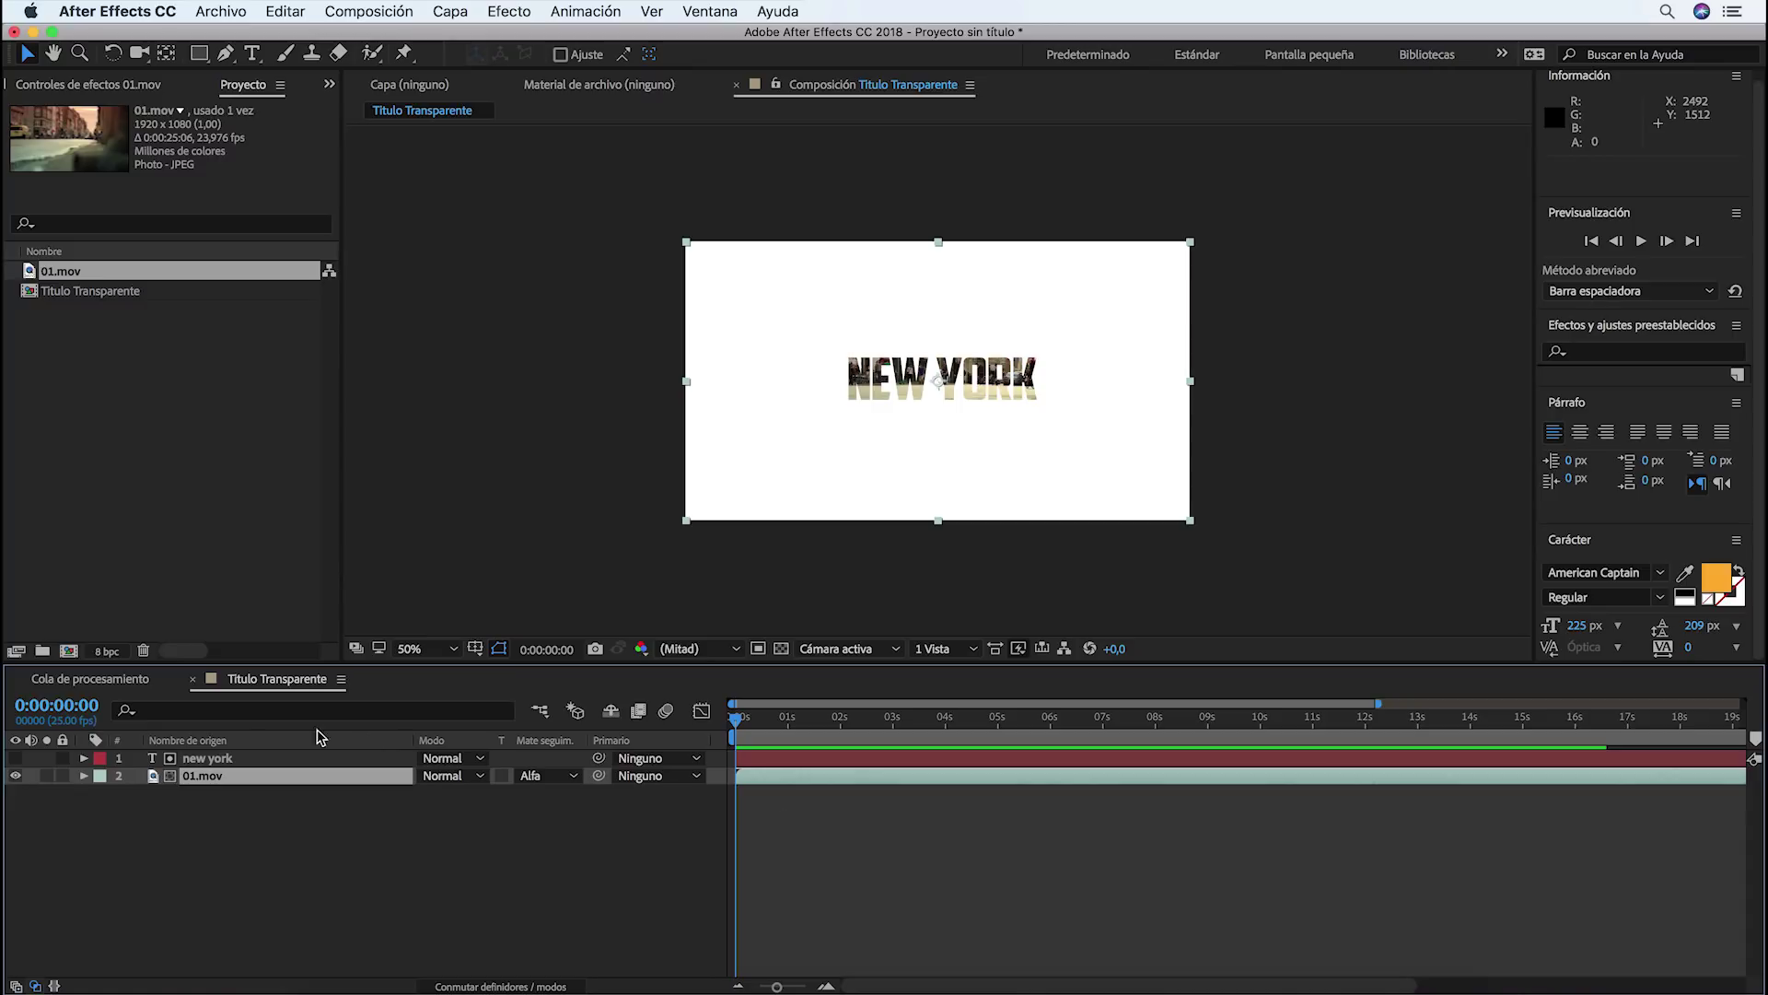
{"action": "left_click", "coordinate": [204, 758]}
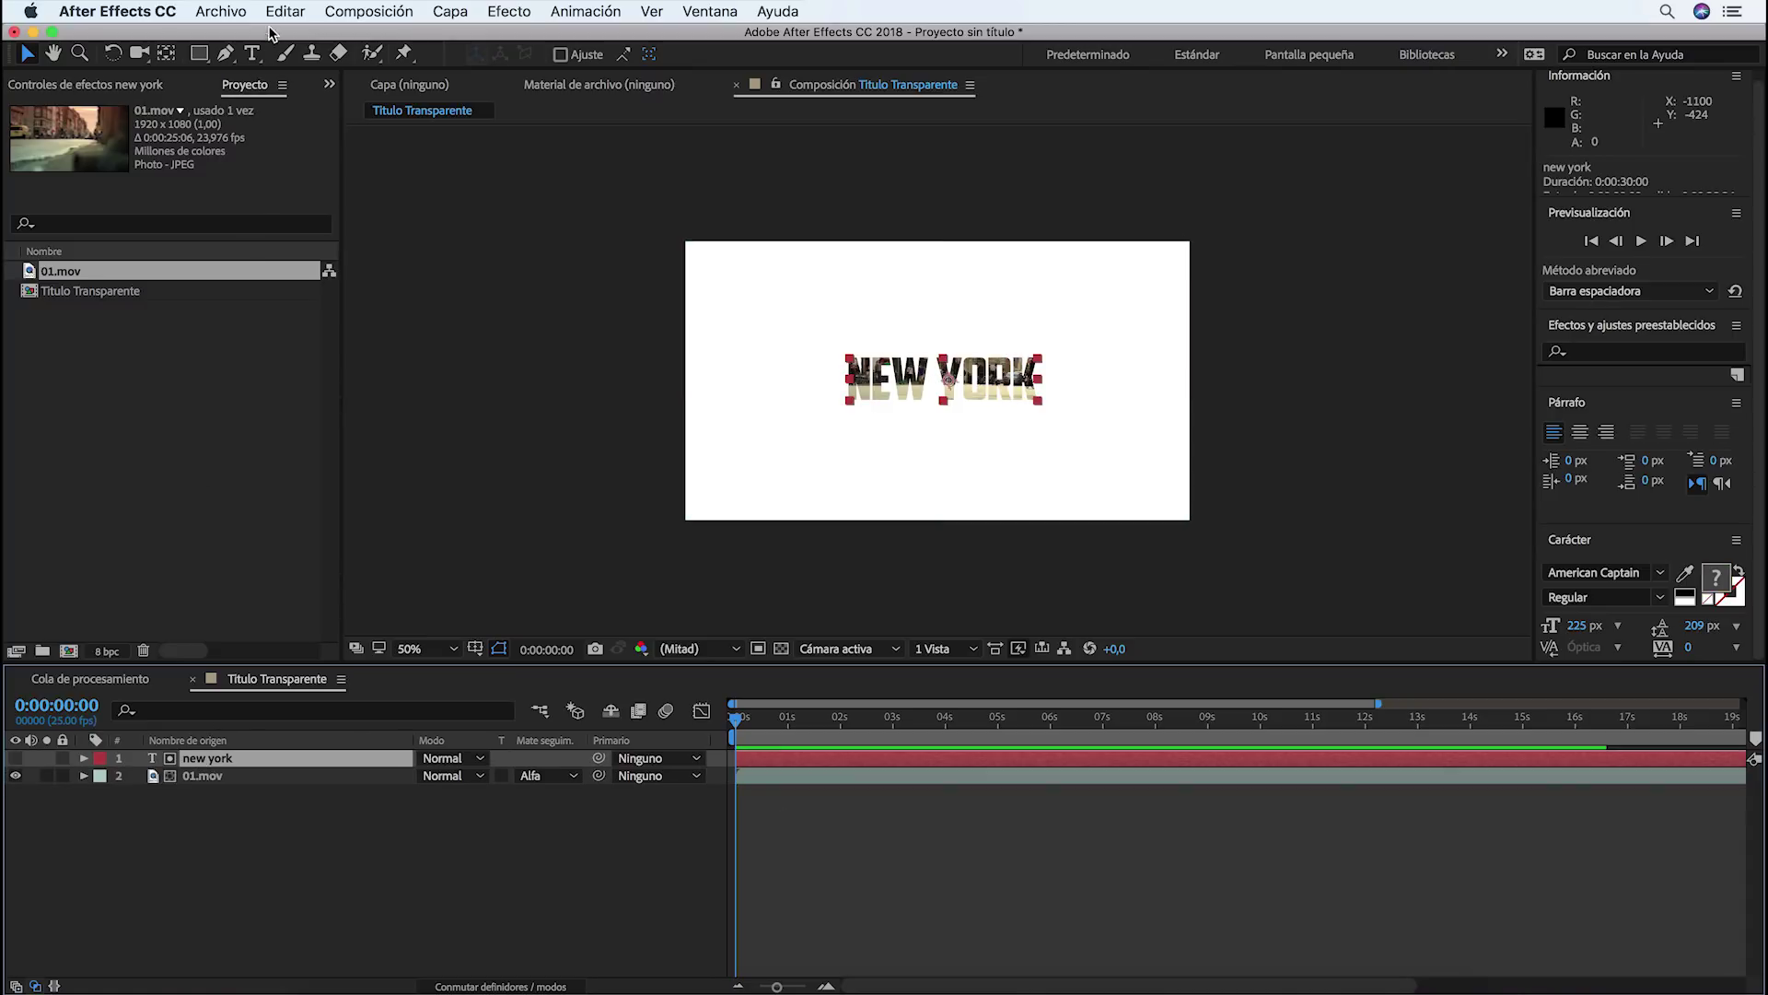
{"action": "left_click", "coordinate": [282, 12]}
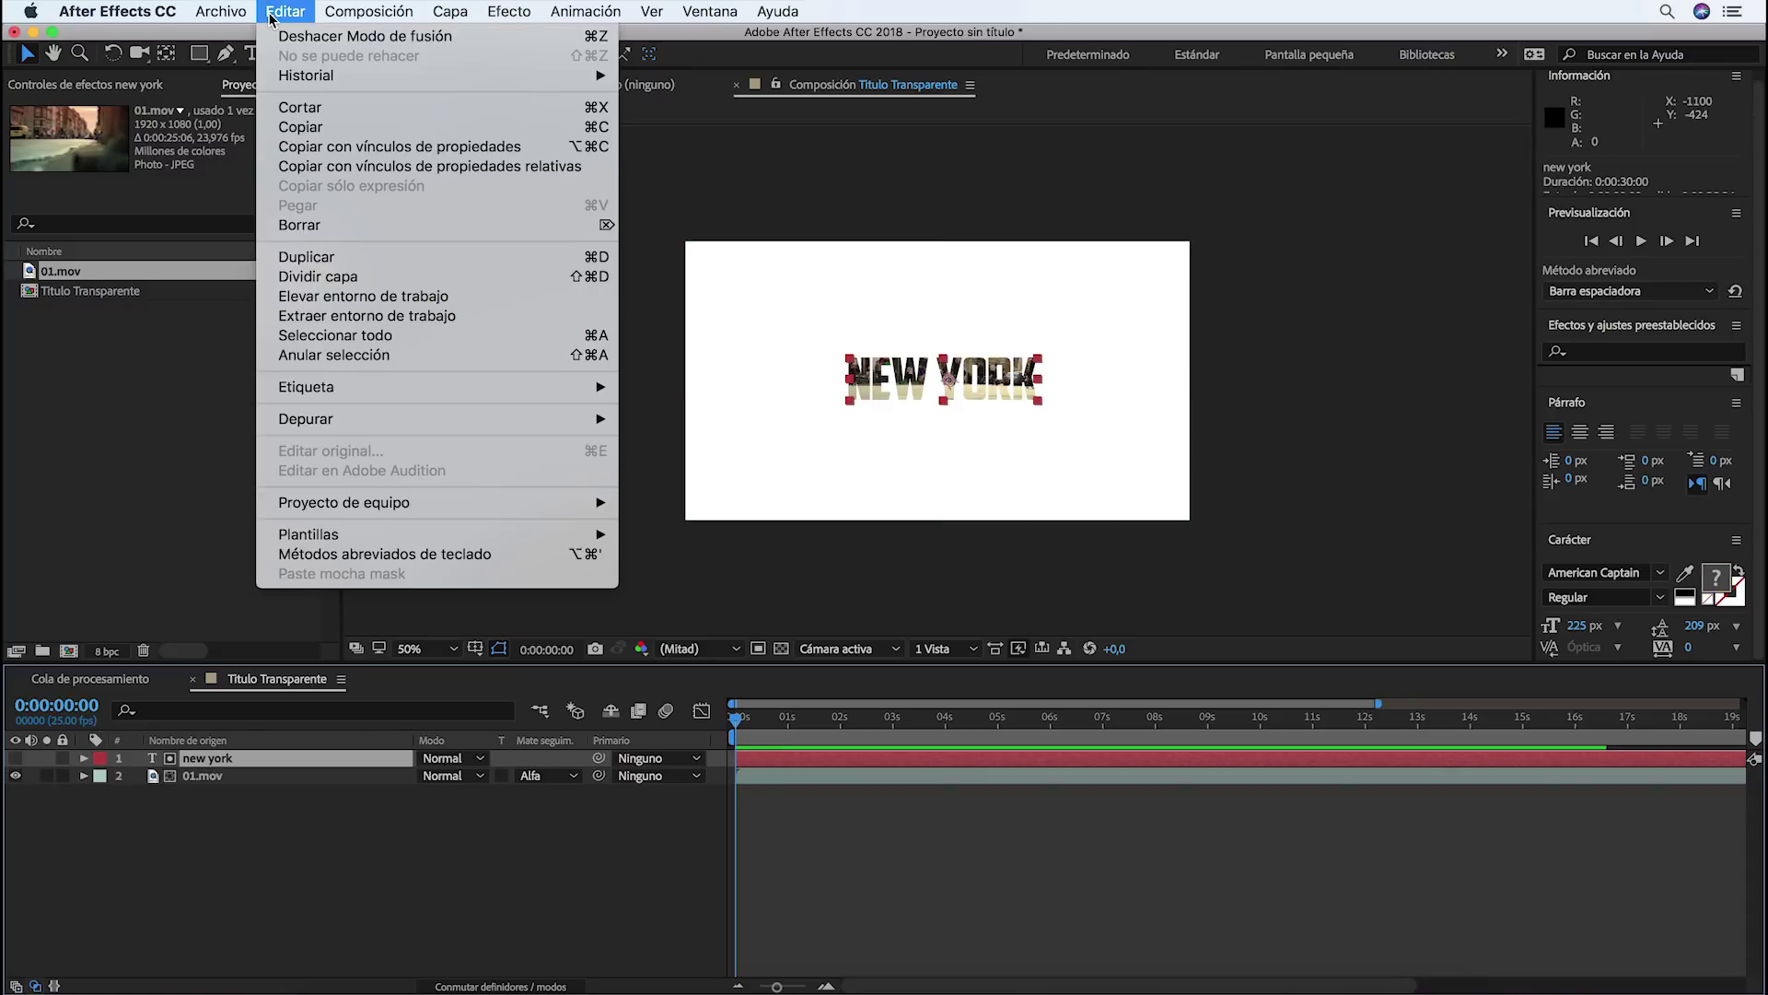
Duplicate the new york layer into a visible new york 2 and expose its Opacity property
{"action": "left_click", "coordinate": [312, 261]}
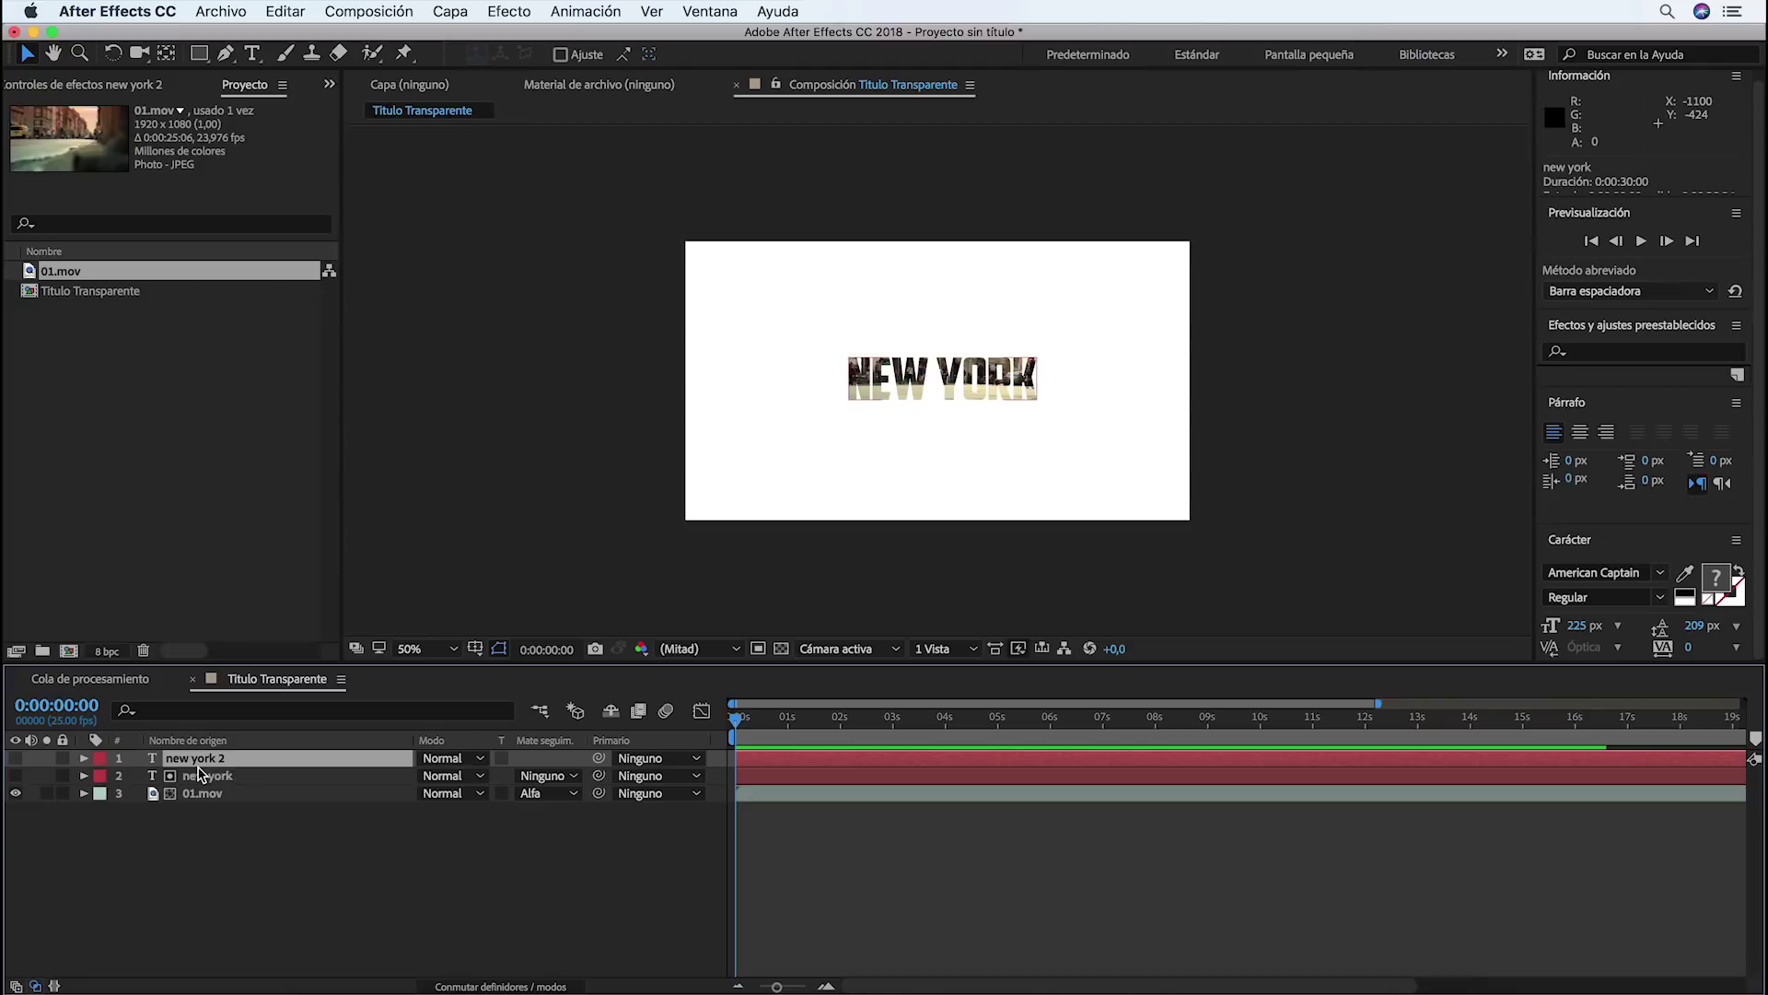
{"action": "left_click", "coordinate": [15, 758]}
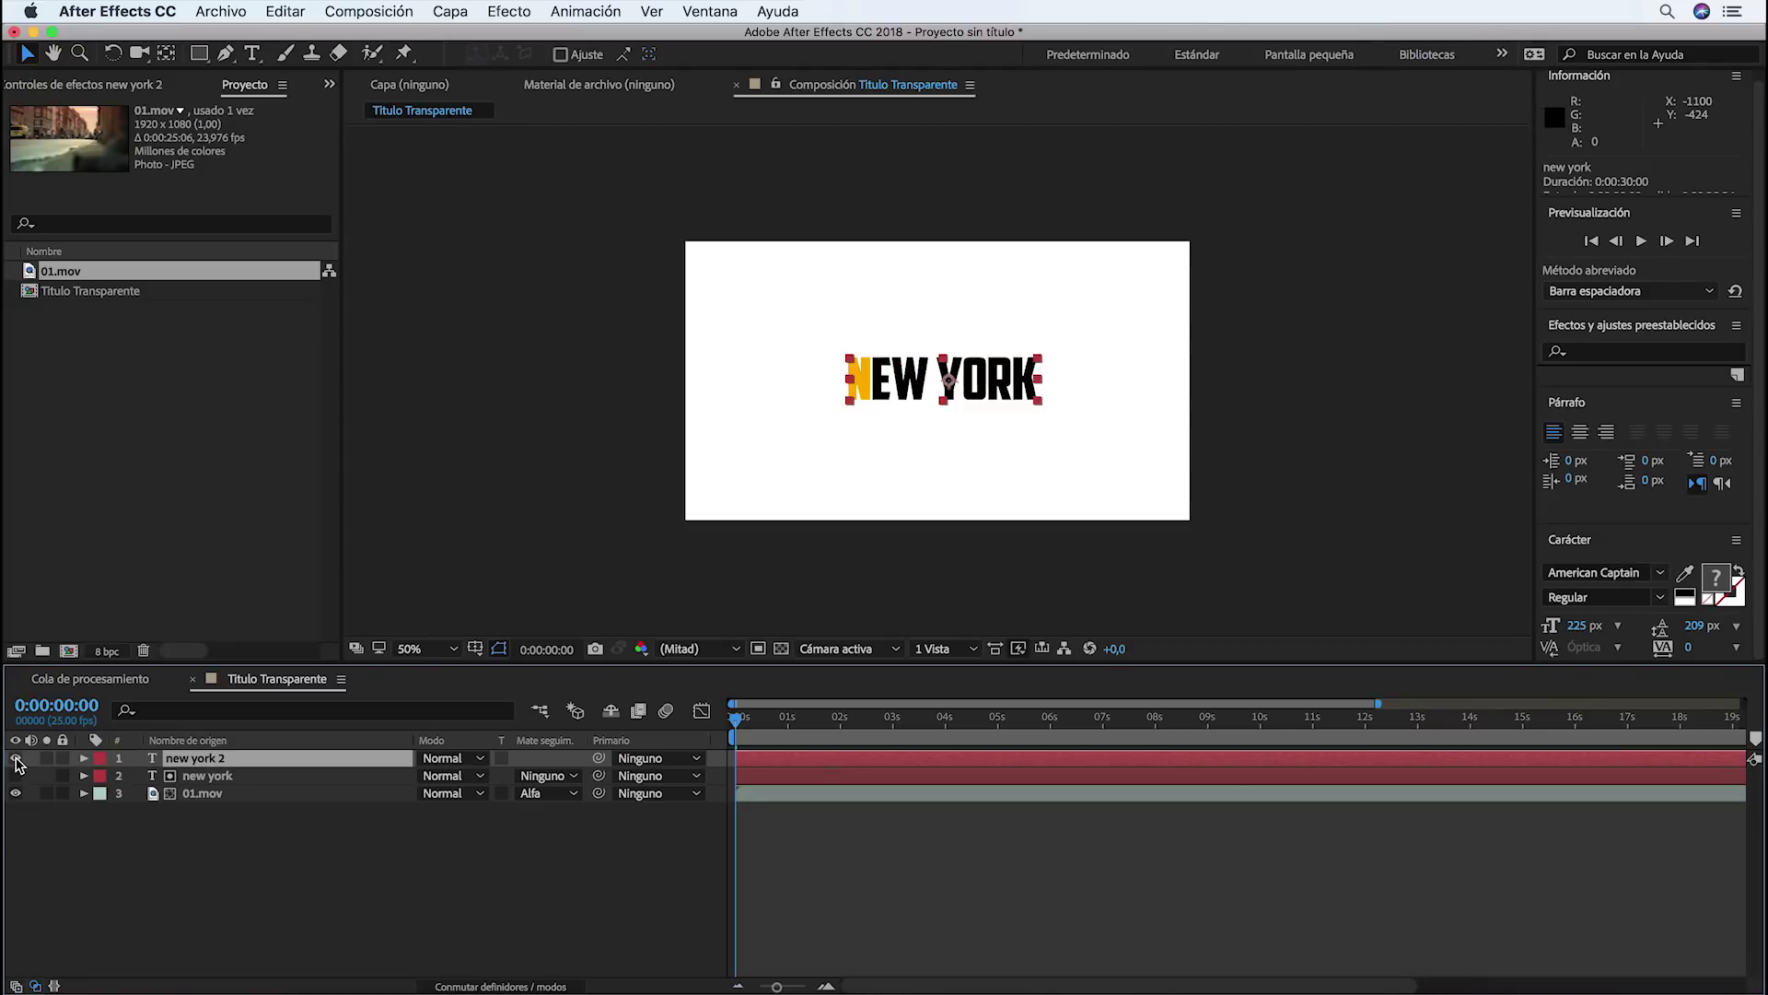
{"action": "left_click", "coordinate": [84, 758]}
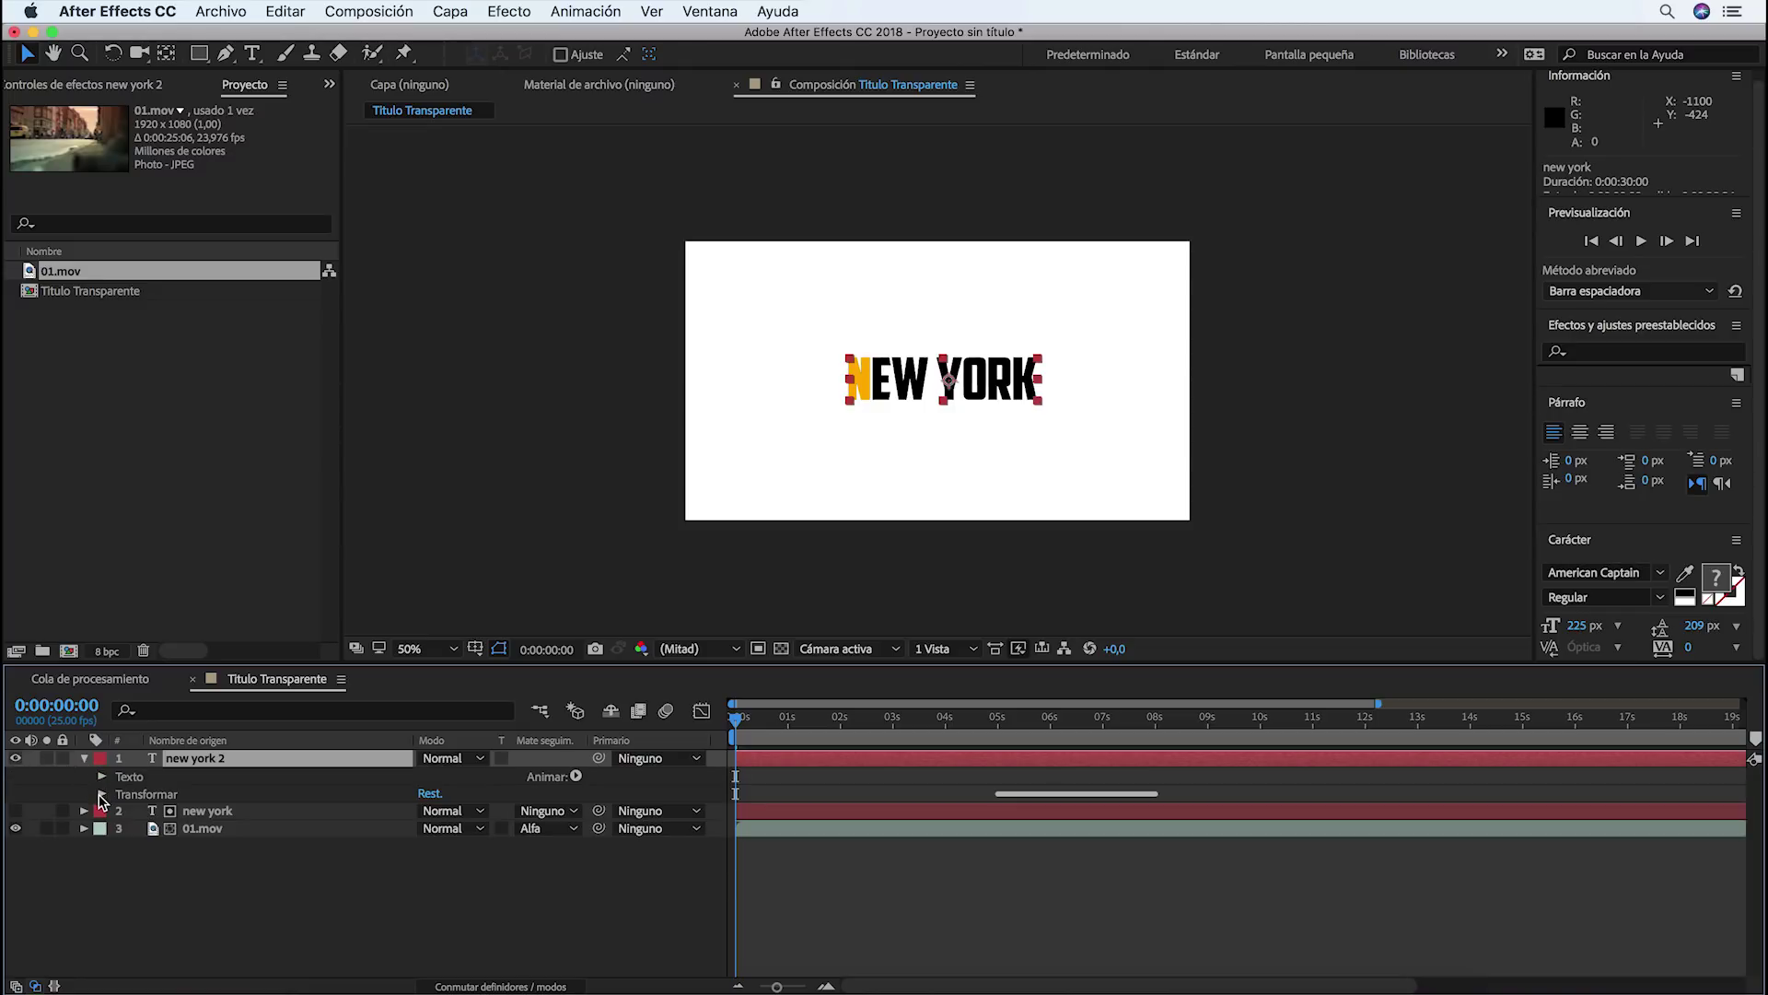
{"action": "left_click", "coordinate": [102, 794]}
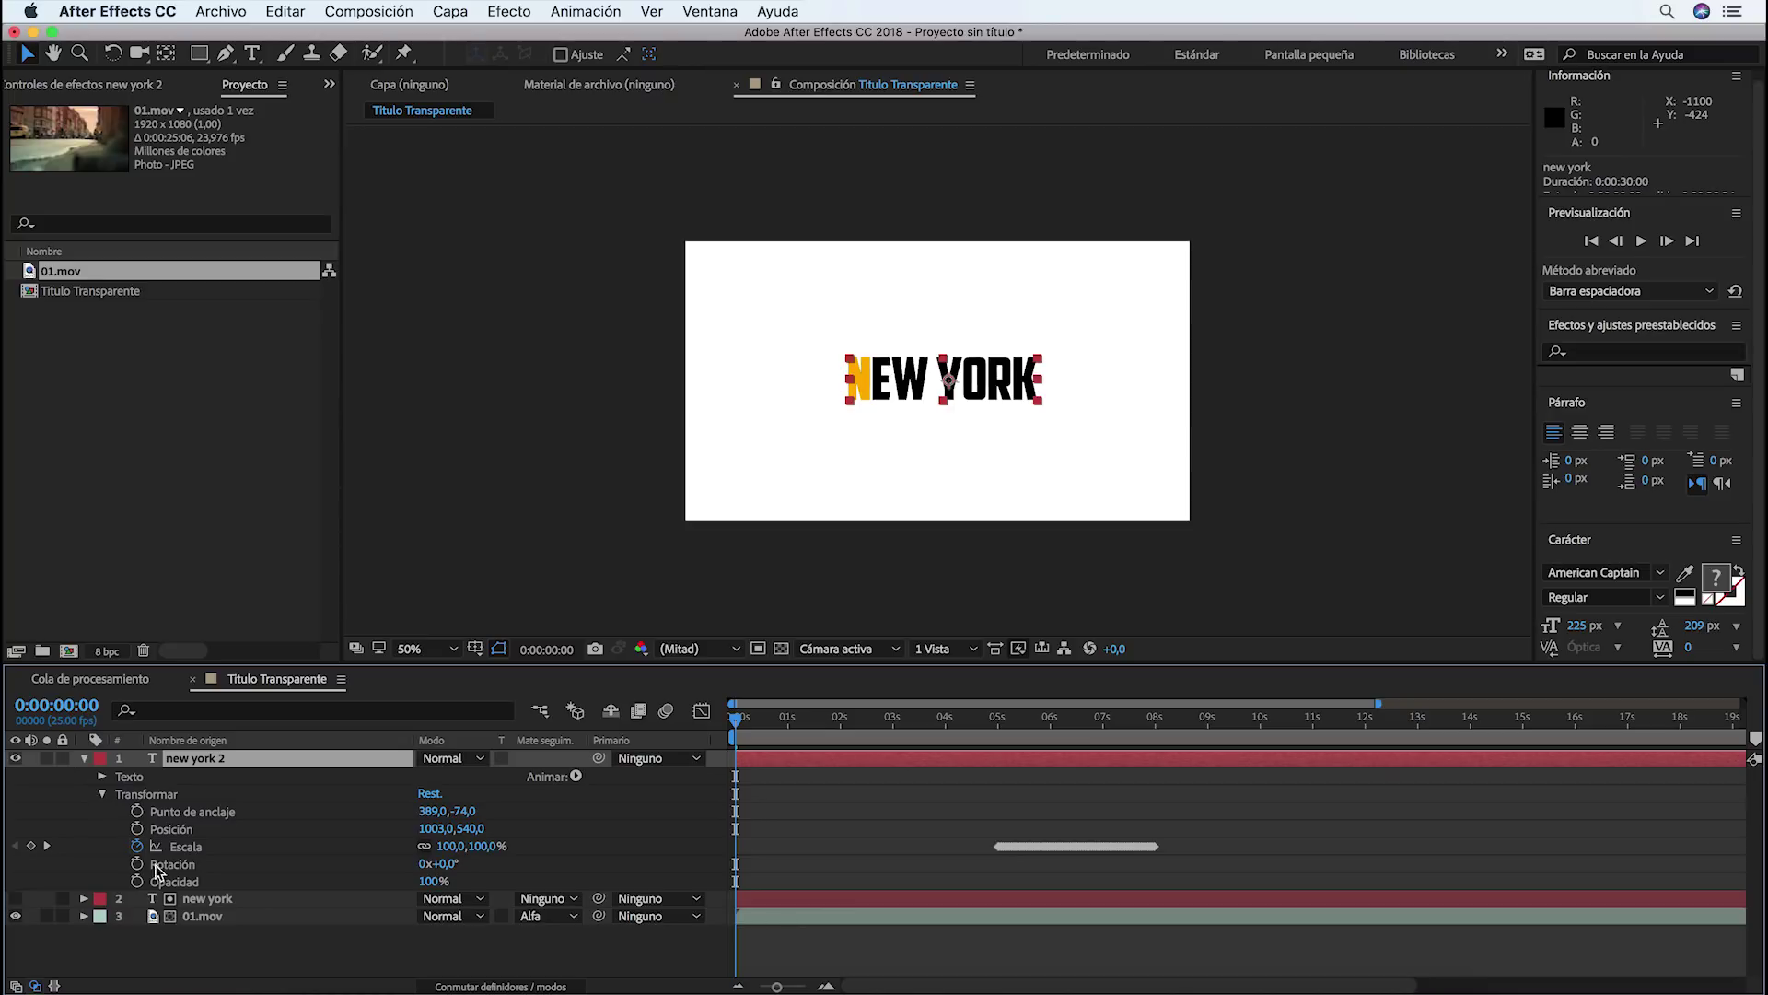
{"action": "left_click", "coordinate": [181, 882]}
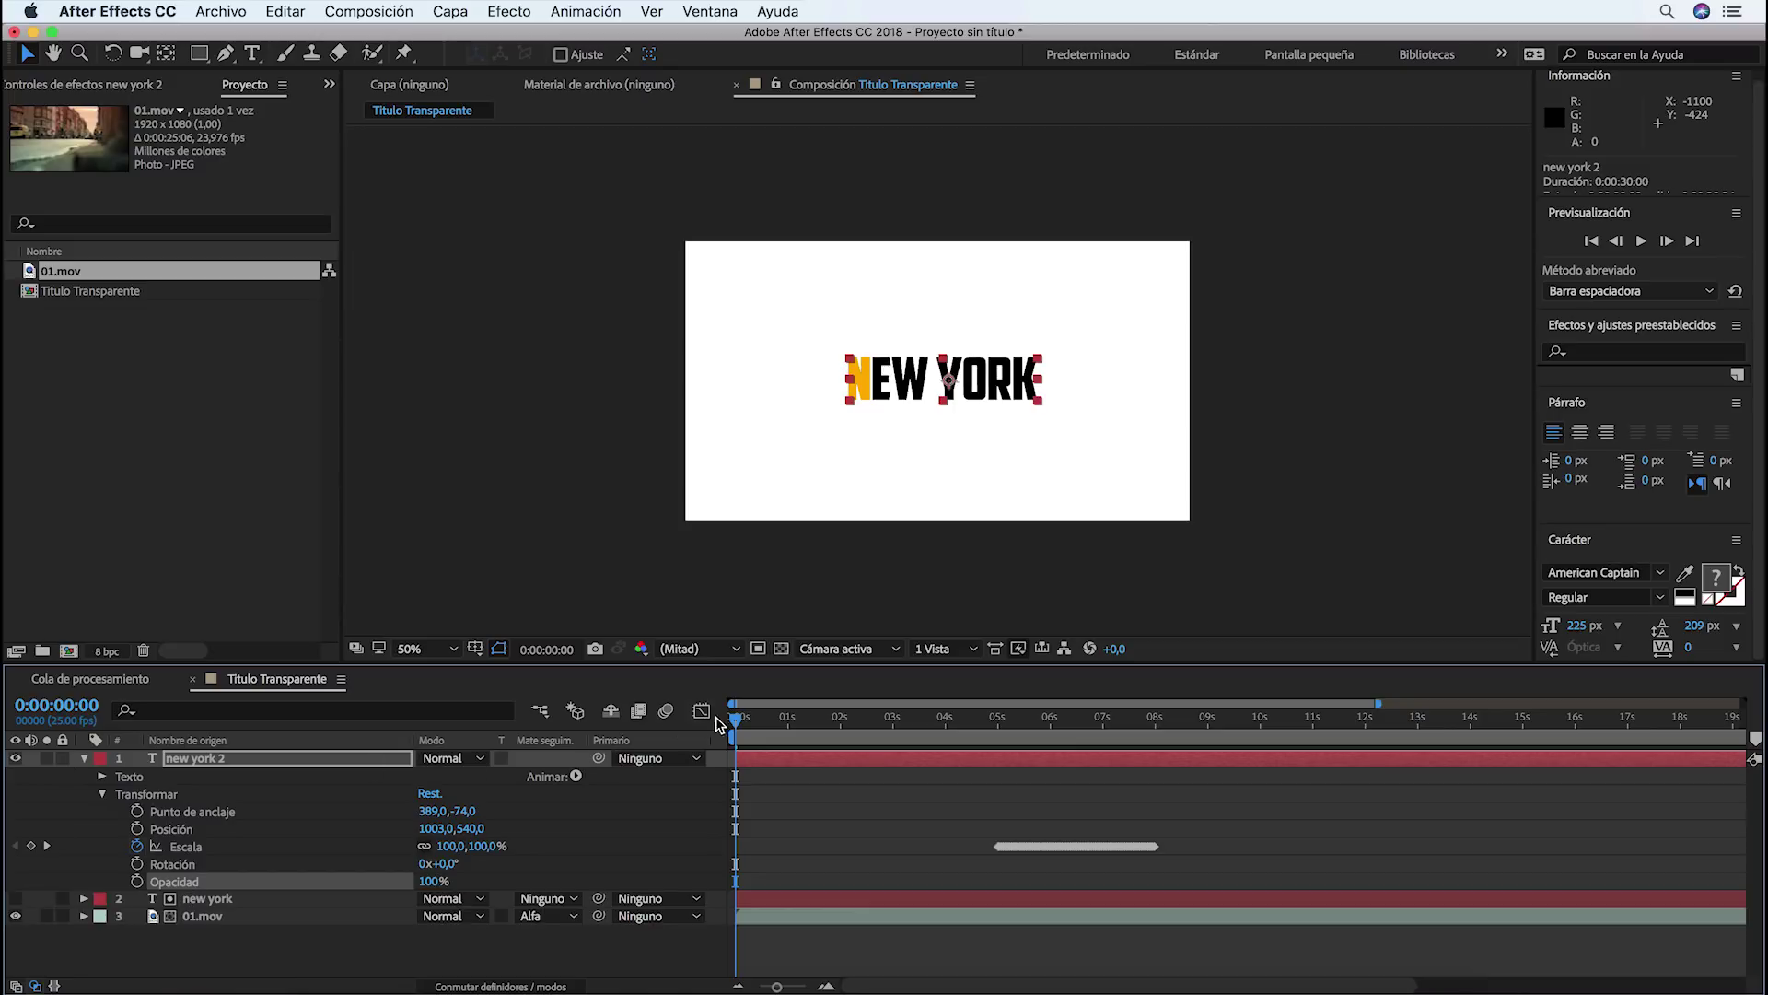
Keyframe new york 2's opacity at 100%, then 0% about 1.5 seconds later, and scrub back to 4 seconds
{"action": "left_click_drag", "start_coordinate": [736, 718], "coordinate": [1090, 733]}
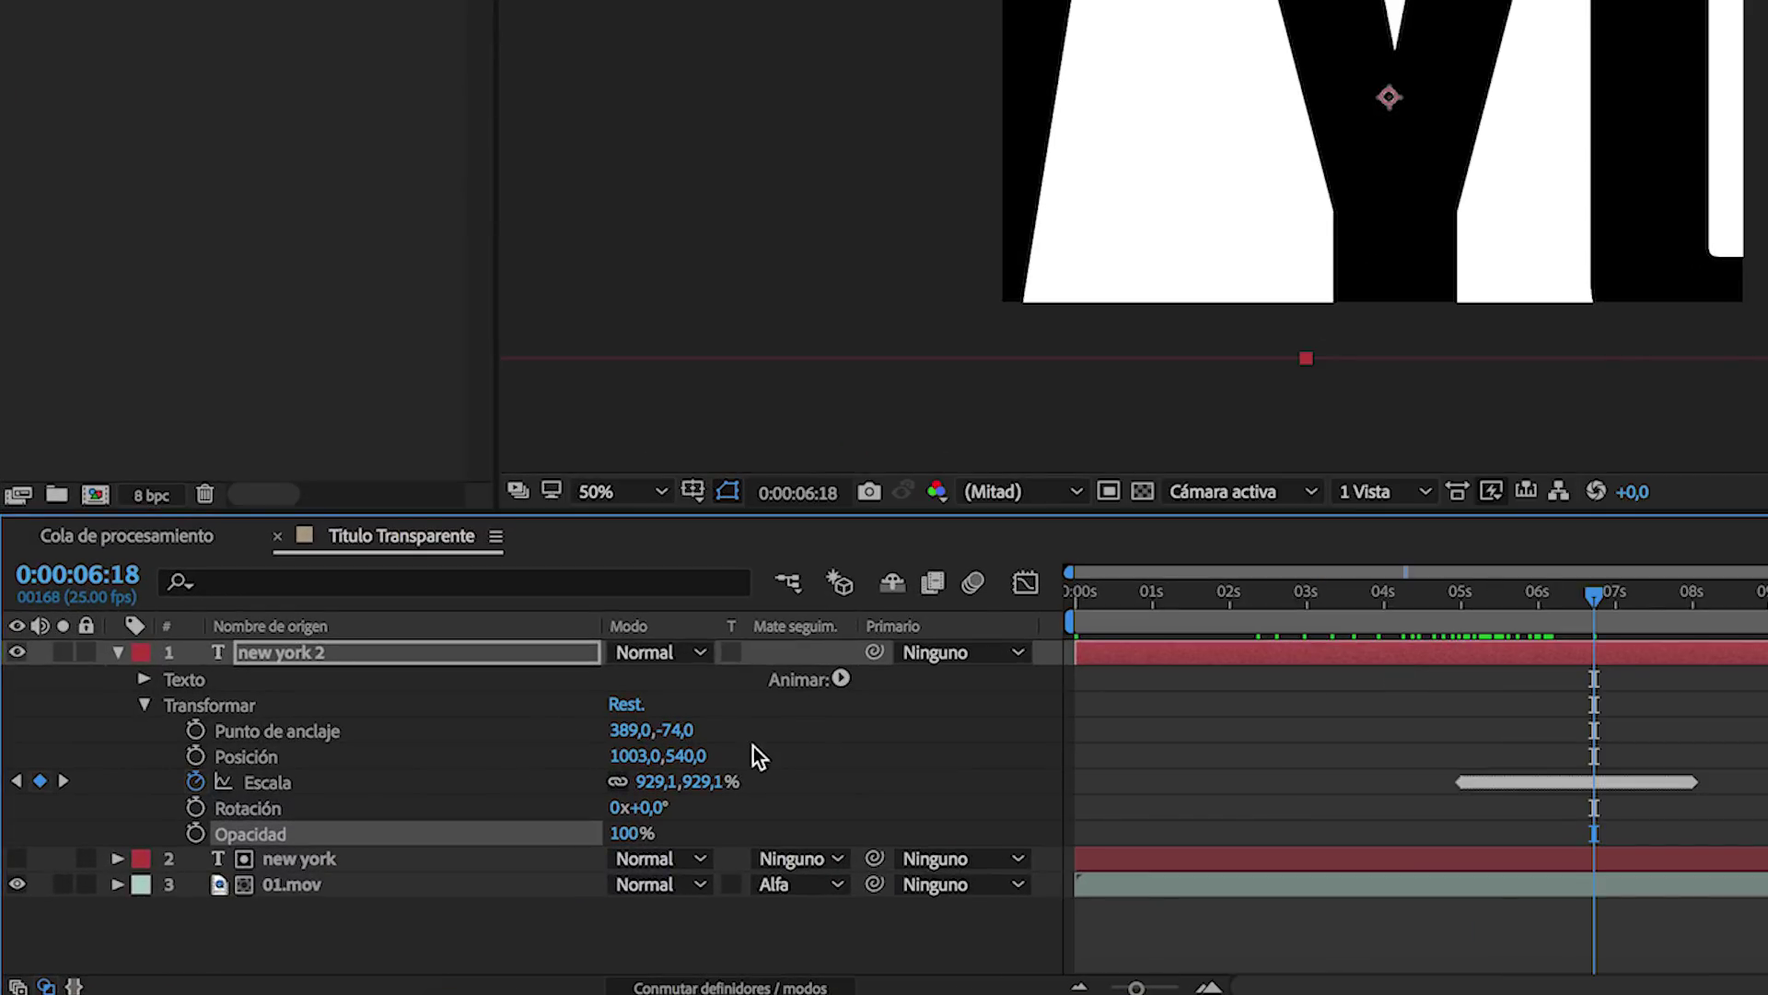
{"action": "left_click", "coordinate": [195, 834]}
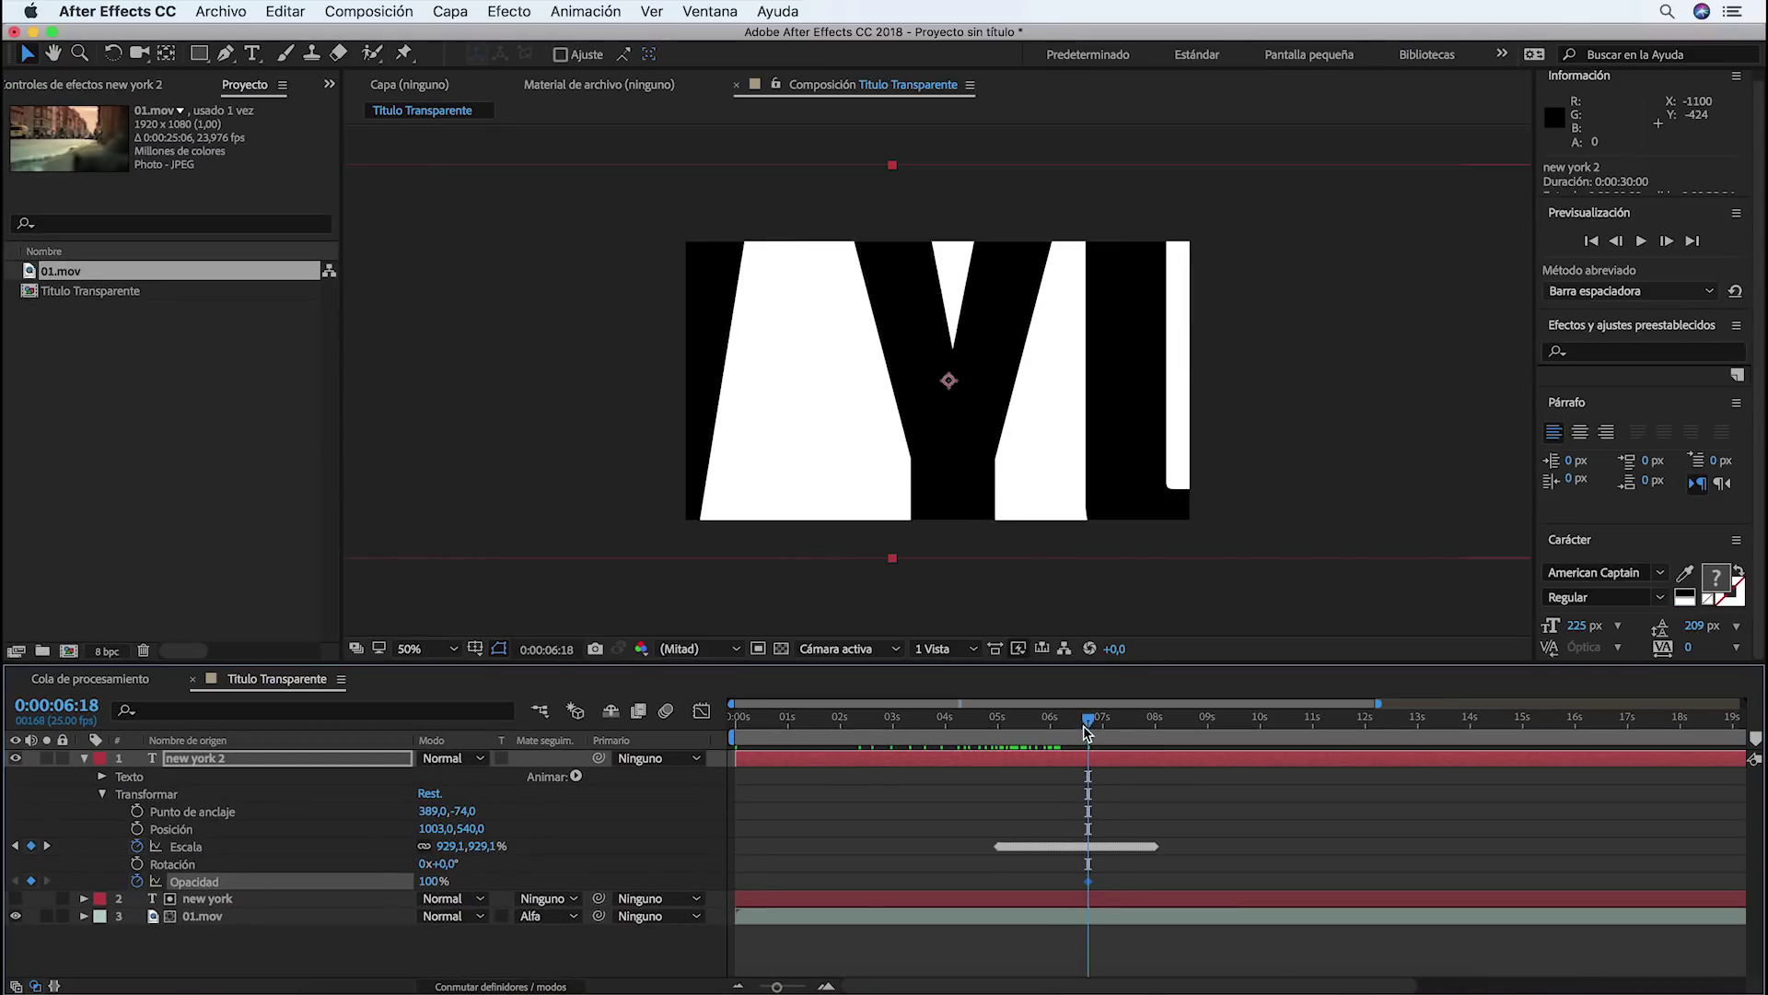
{"action": "left_click_drag", "start_coordinate": [1089, 728], "coordinate": [1157, 737]}
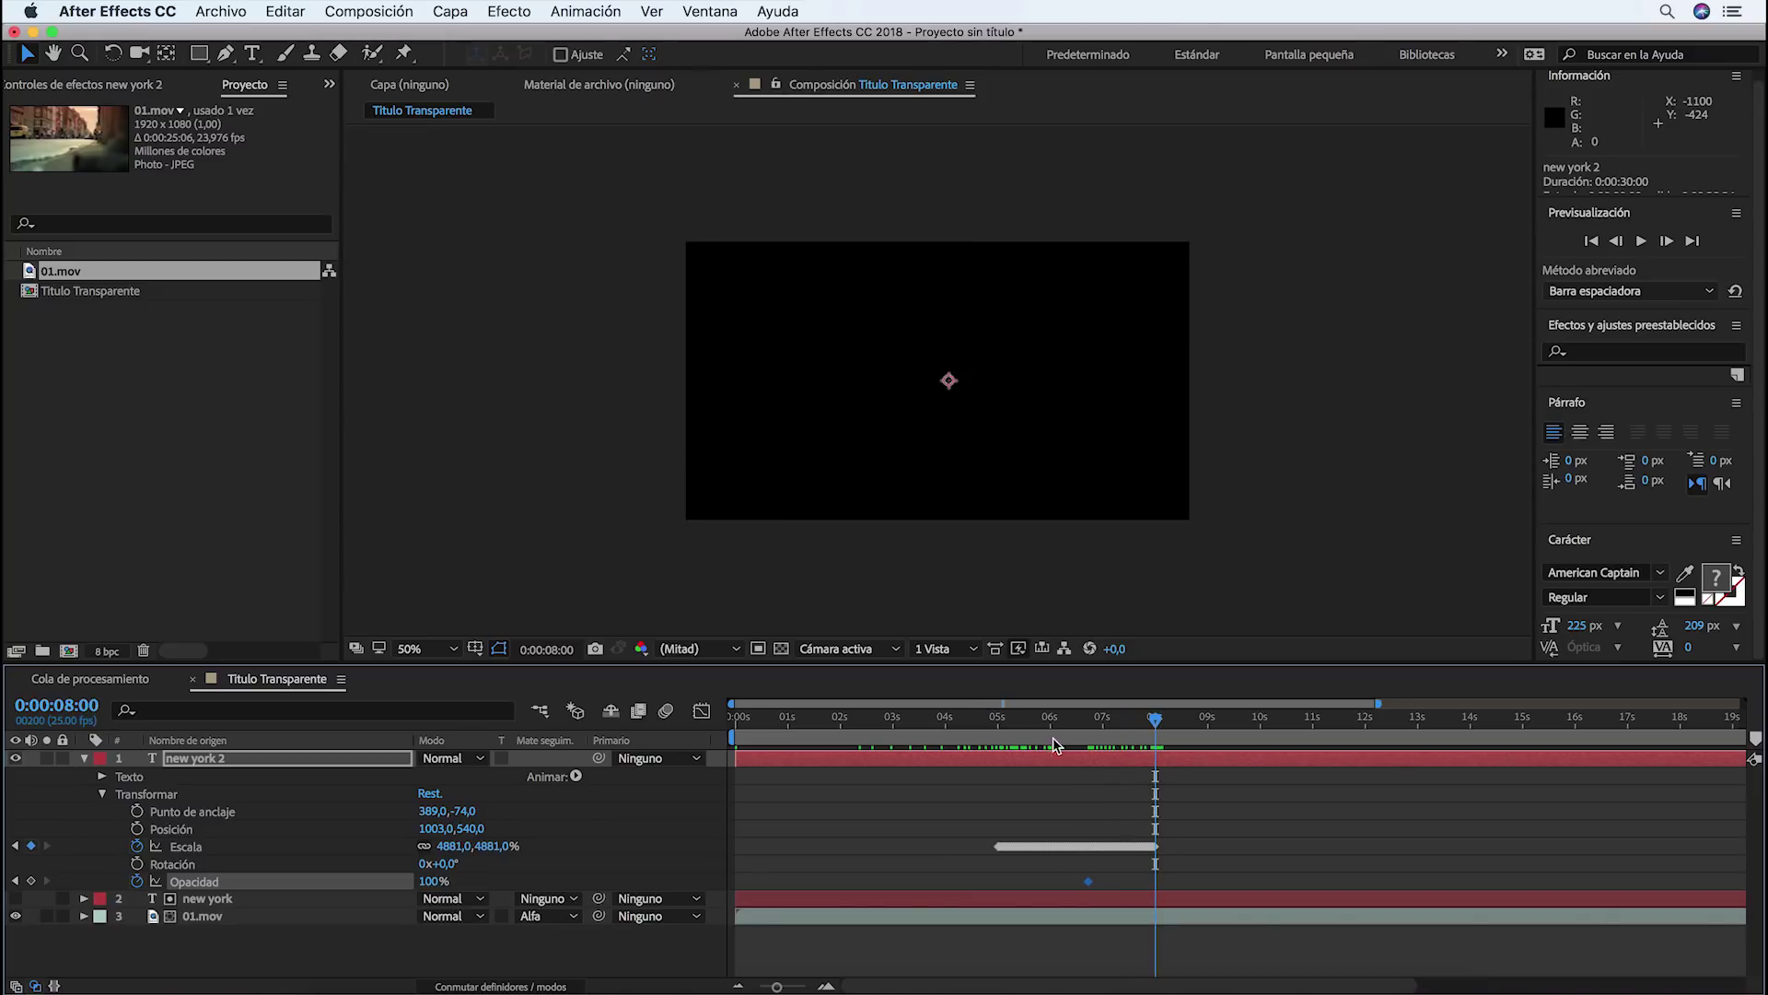
{"action": "left_click", "coordinate": [426, 882]}
{"action": "type", "text": "0"}
{"action": "key", "text": "Return"}
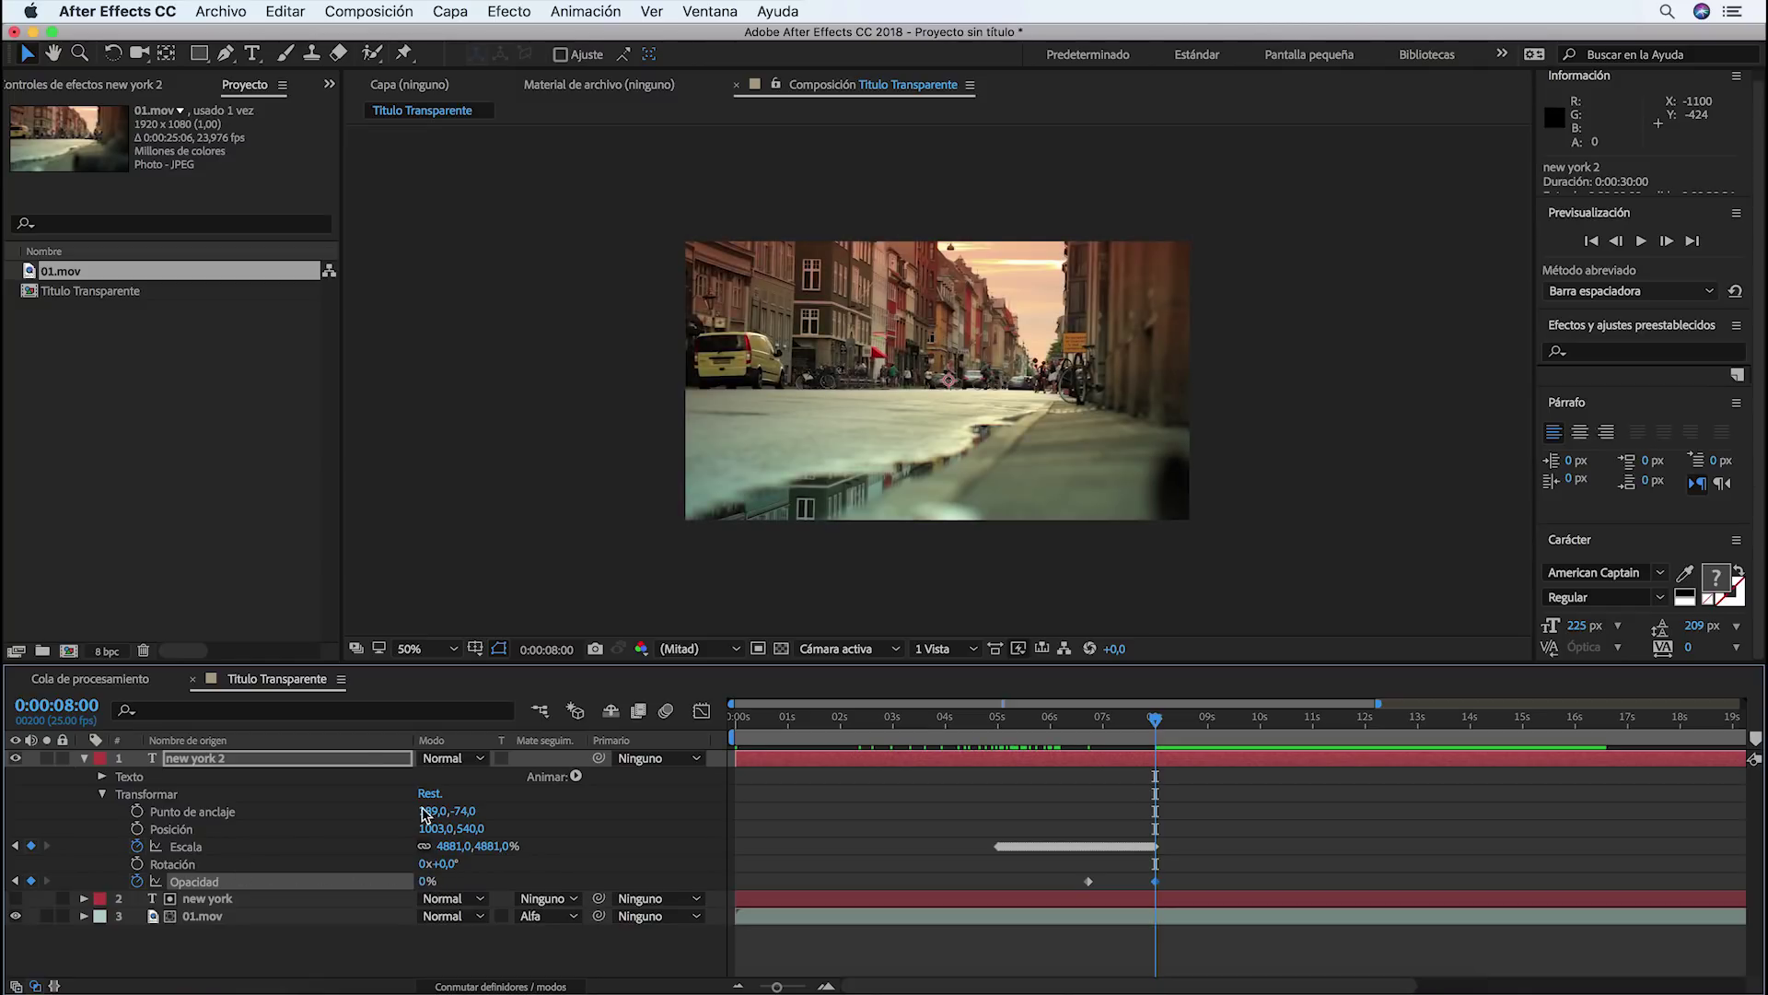
{"action": "left_click_drag", "start_coordinate": [1154, 721], "coordinate": [951, 720]}
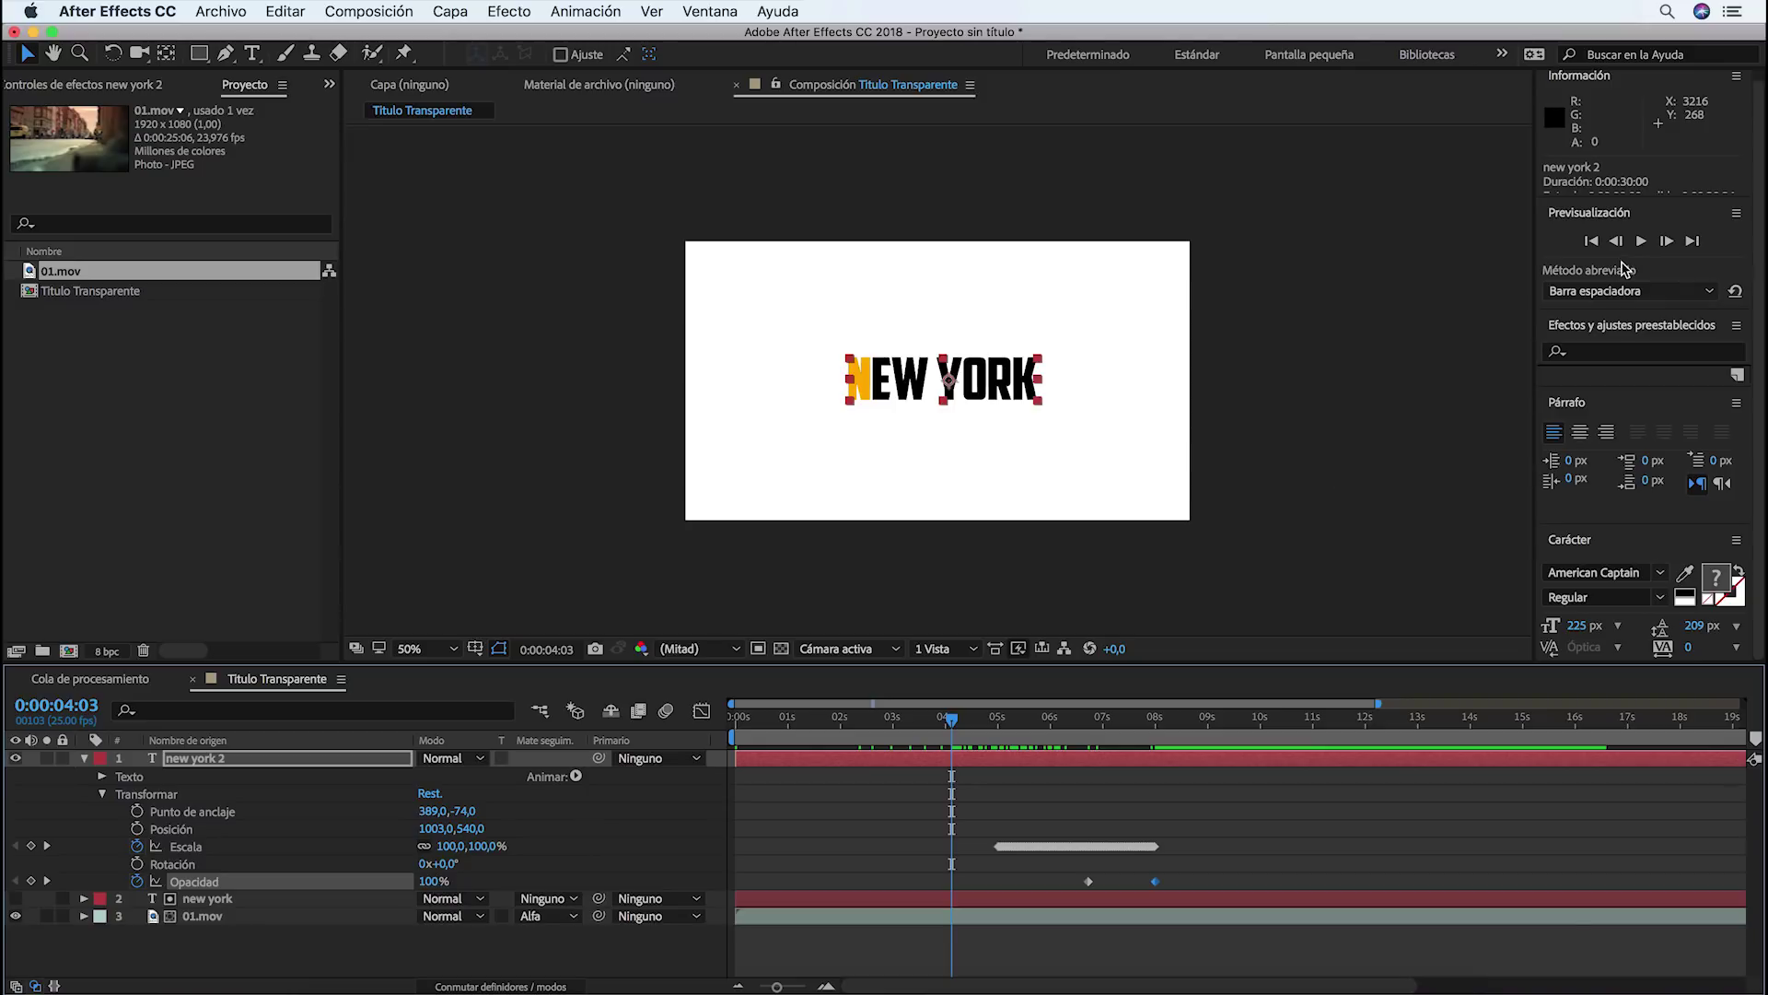
{"action": "left_click", "coordinate": [1641, 242]}
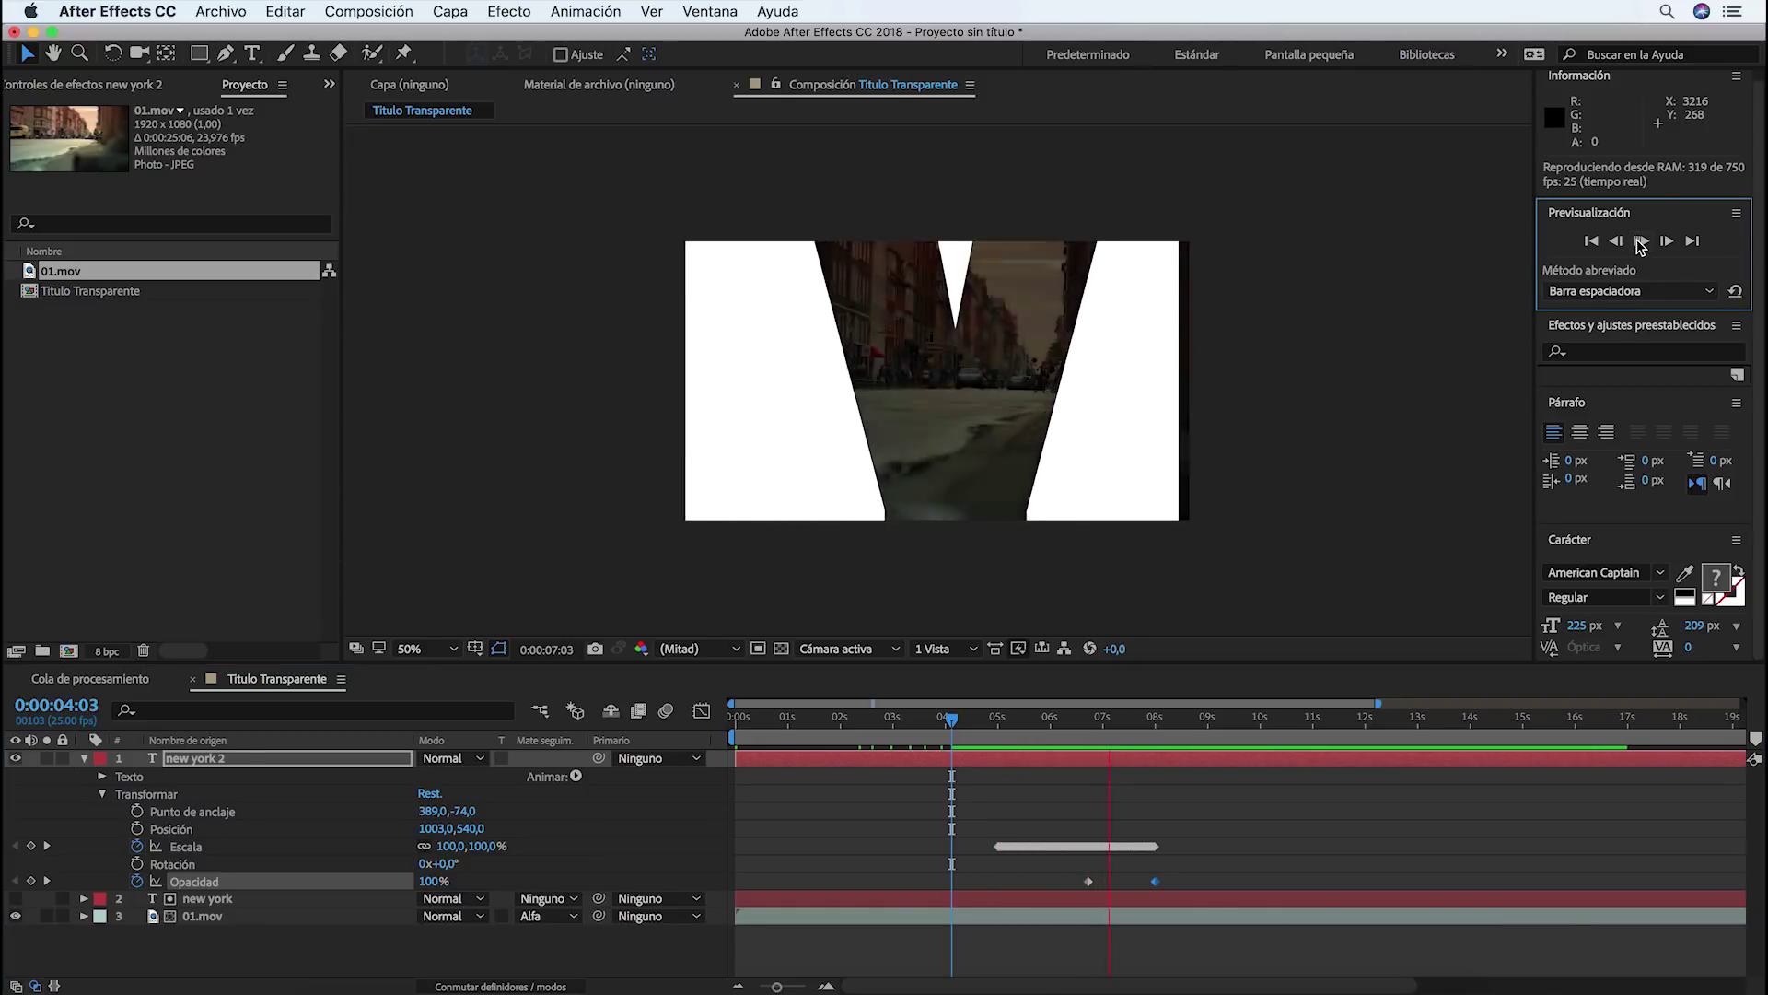
{"action": "left_click", "coordinate": [1641, 241]}
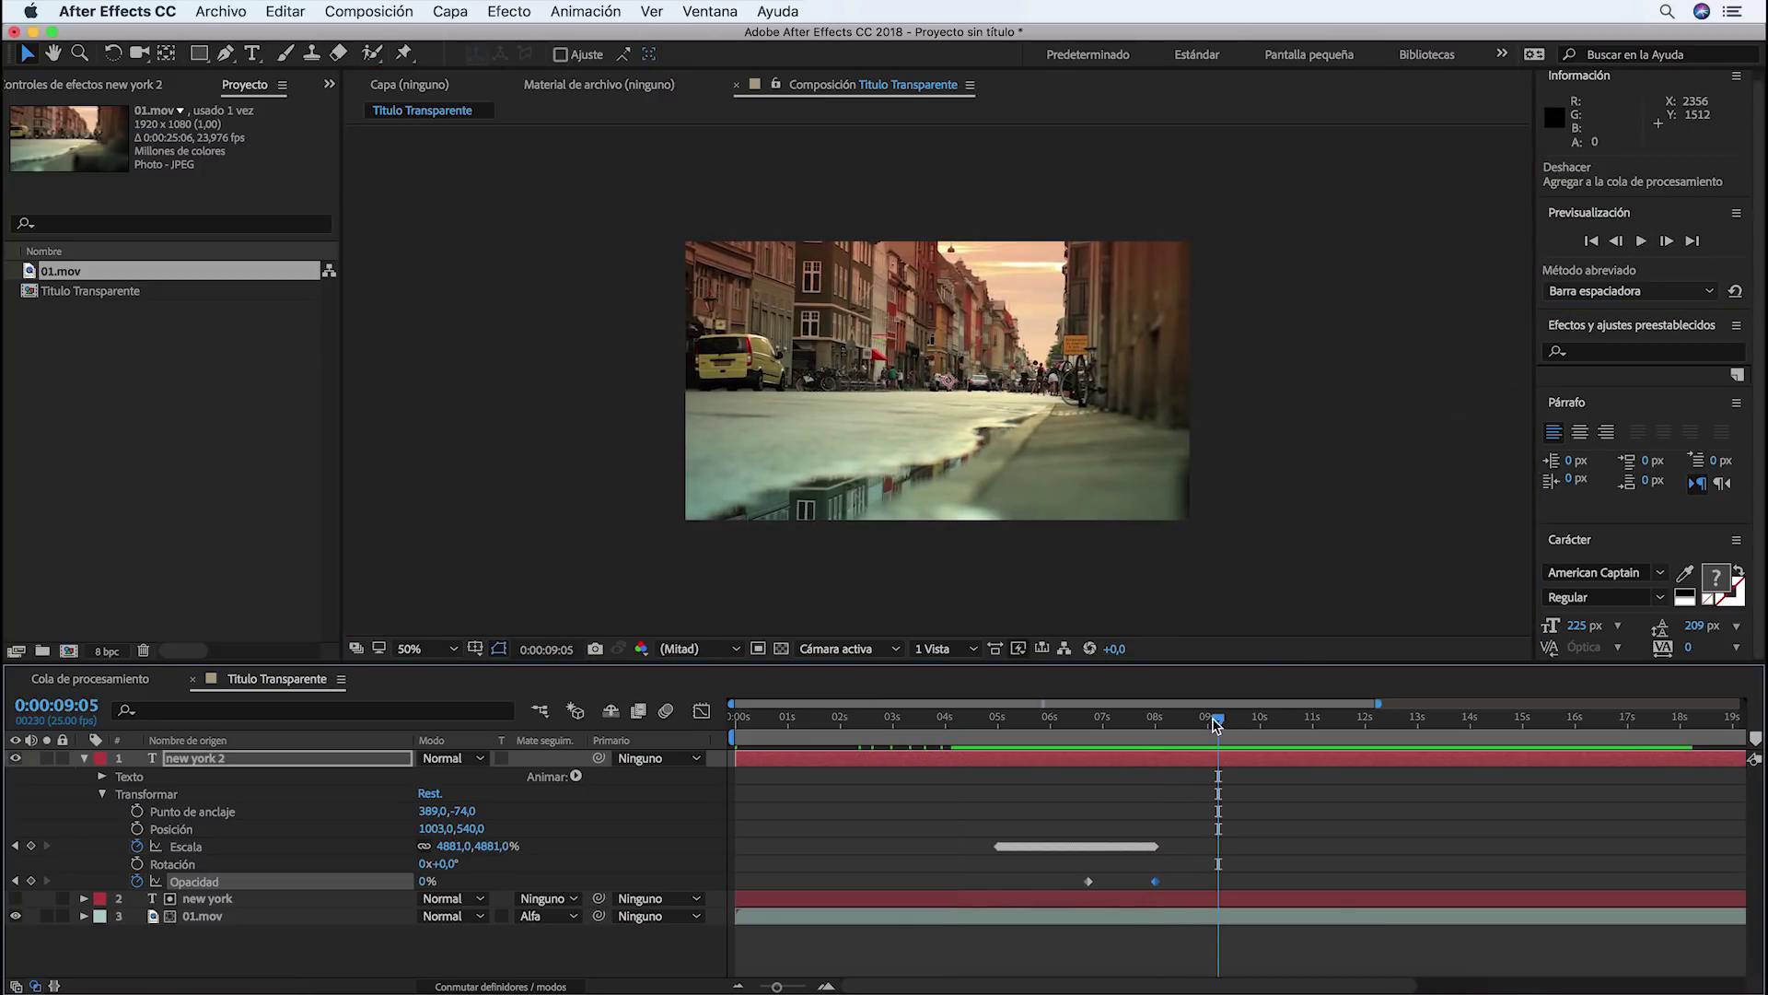
{"action": "left_click_drag", "start_coordinate": [1218, 718], "coordinate": [981, 770]}
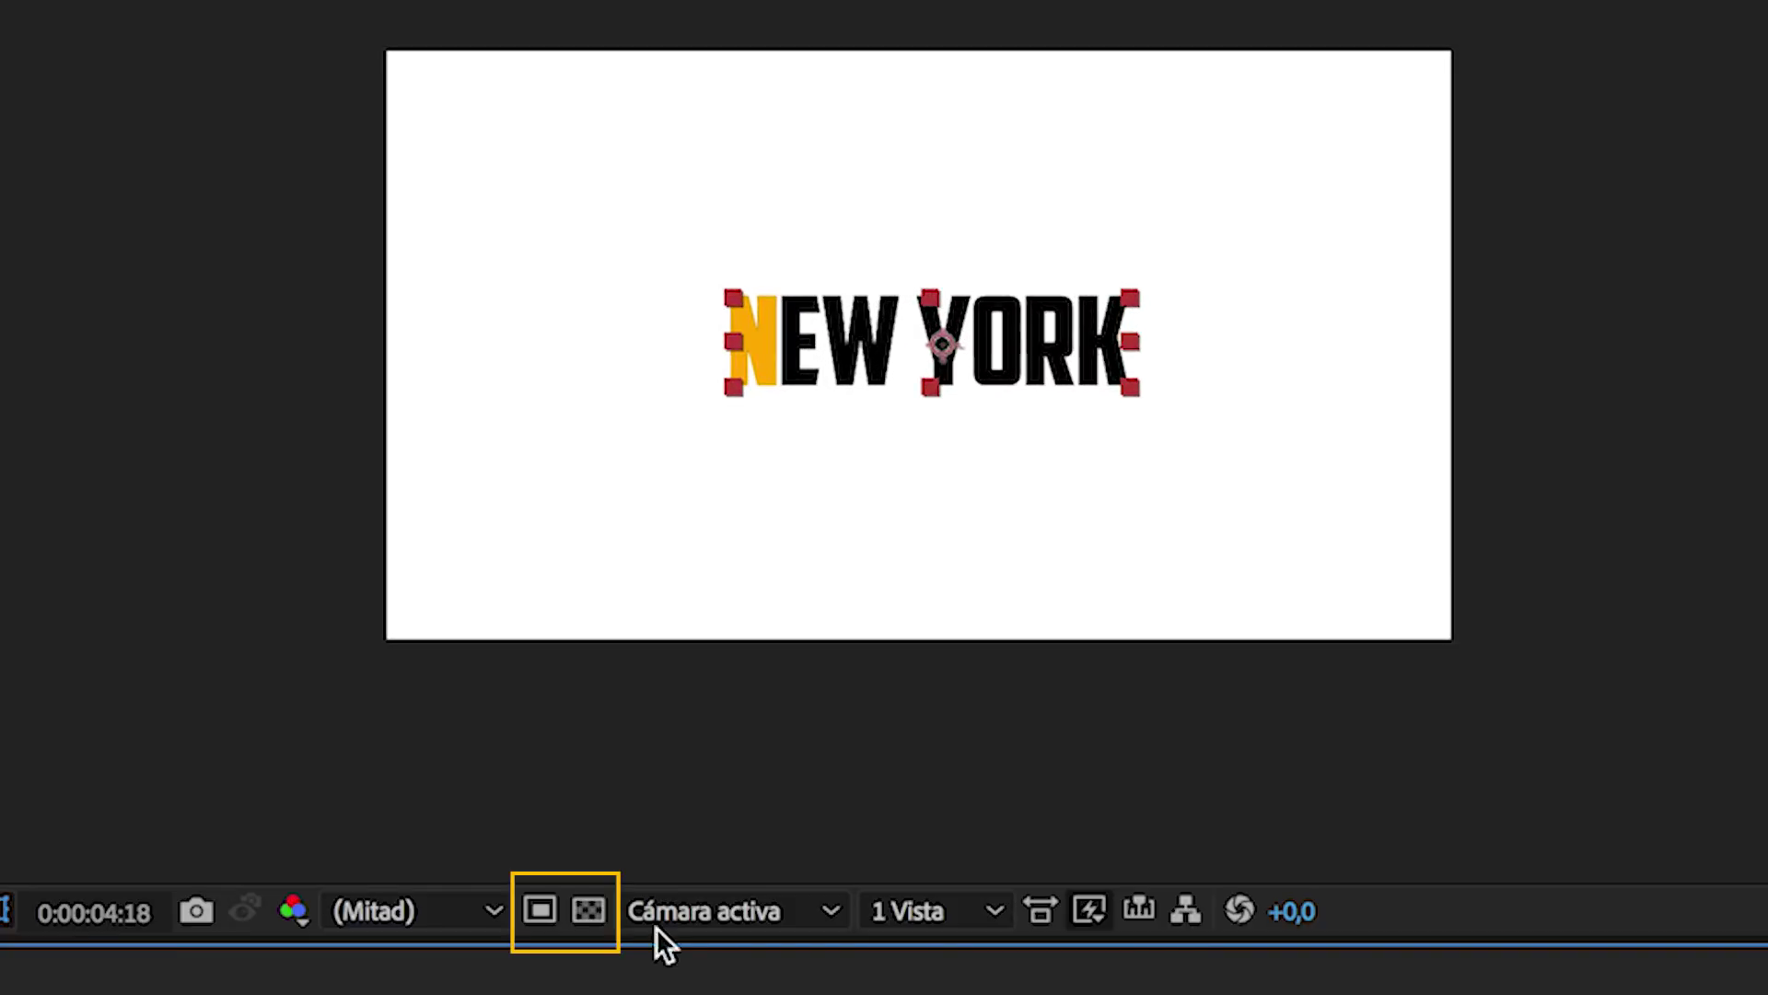
Turn on the transparency grid and scrub forward to check the zoom into the letters
{"action": "left_click", "coordinate": [598, 912]}
{"action": "left_click_drag", "start_coordinate": [983, 717], "coordinate": [1135, 732]}
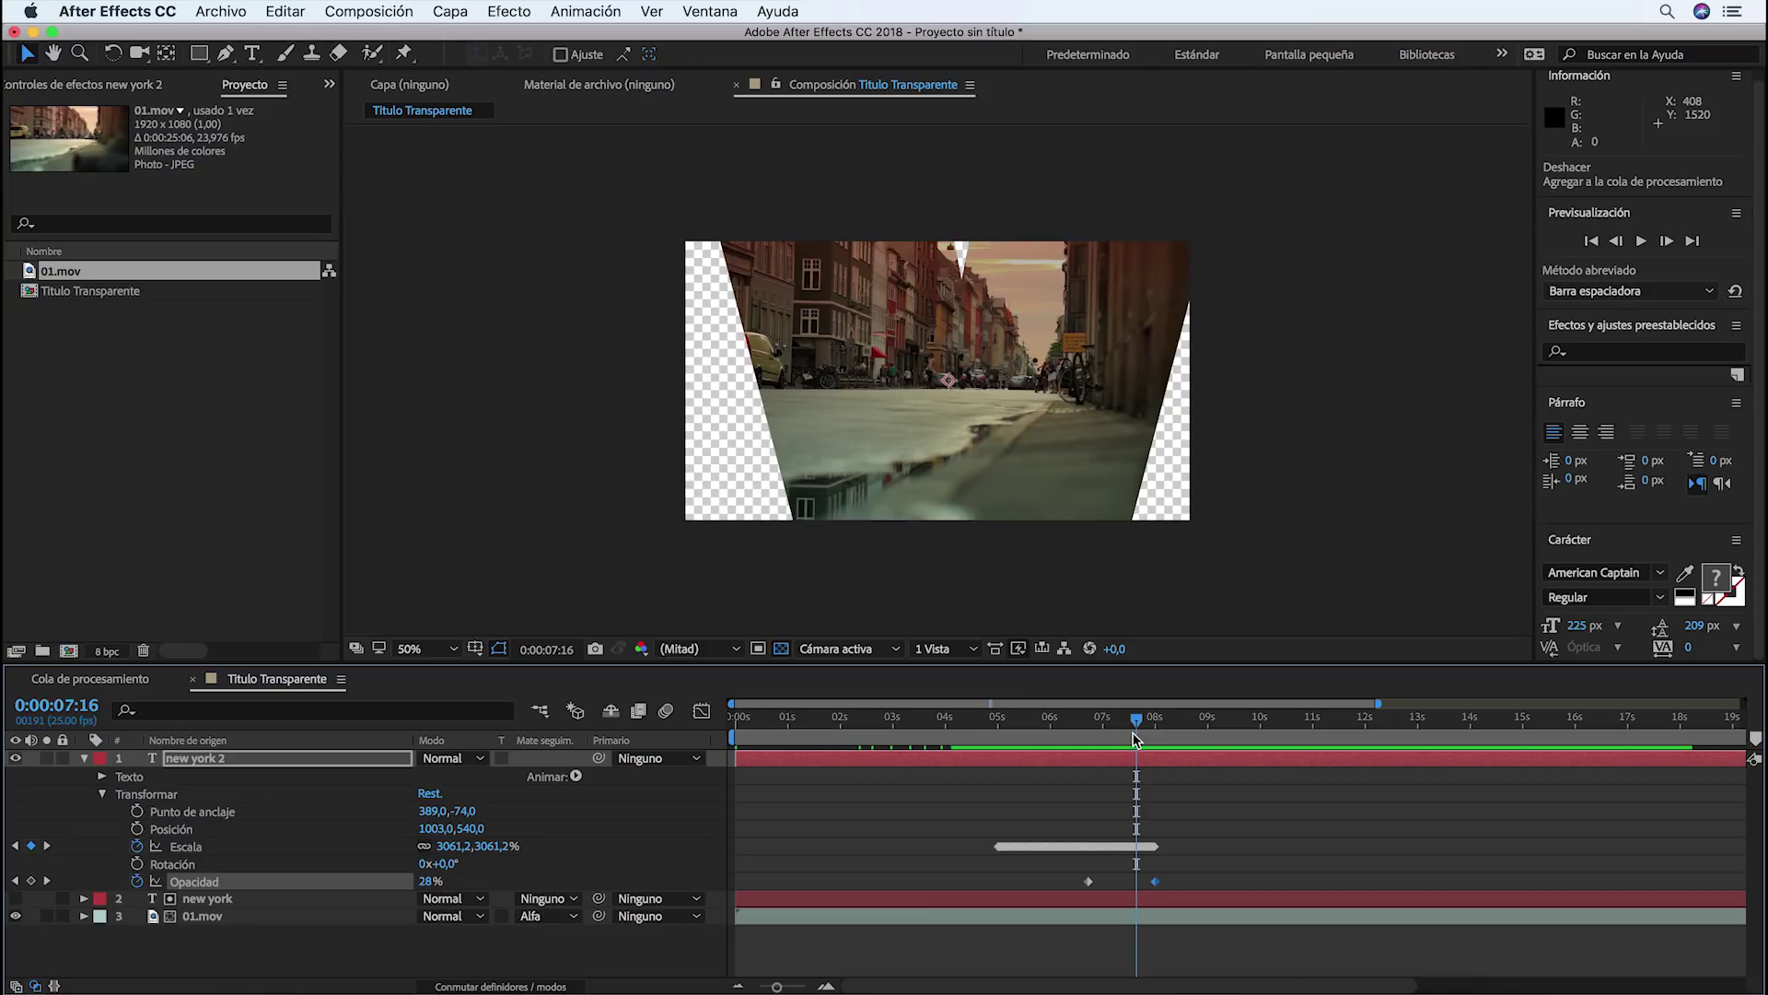
{"action": "left_click", "coordinate": [247, 12]}
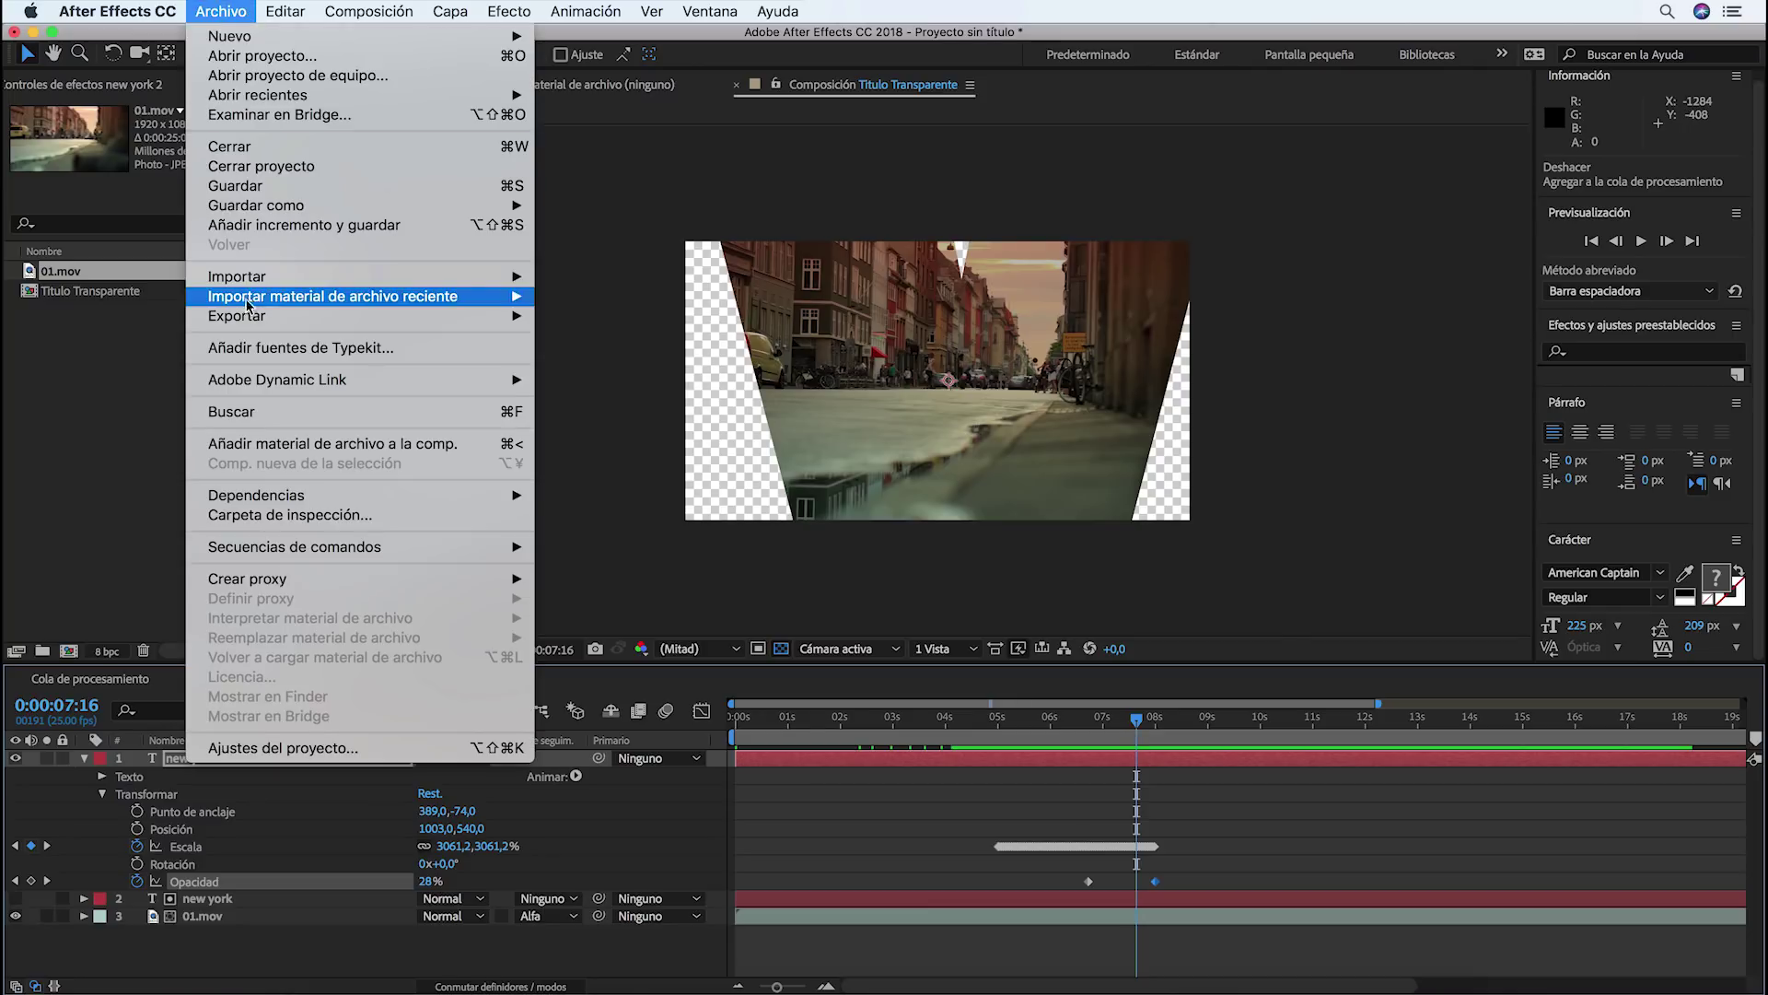
Add Titulo Transparente to the render queue and list the output module templates
{"action": "mouse_move", "coordinate": [250, 318]}
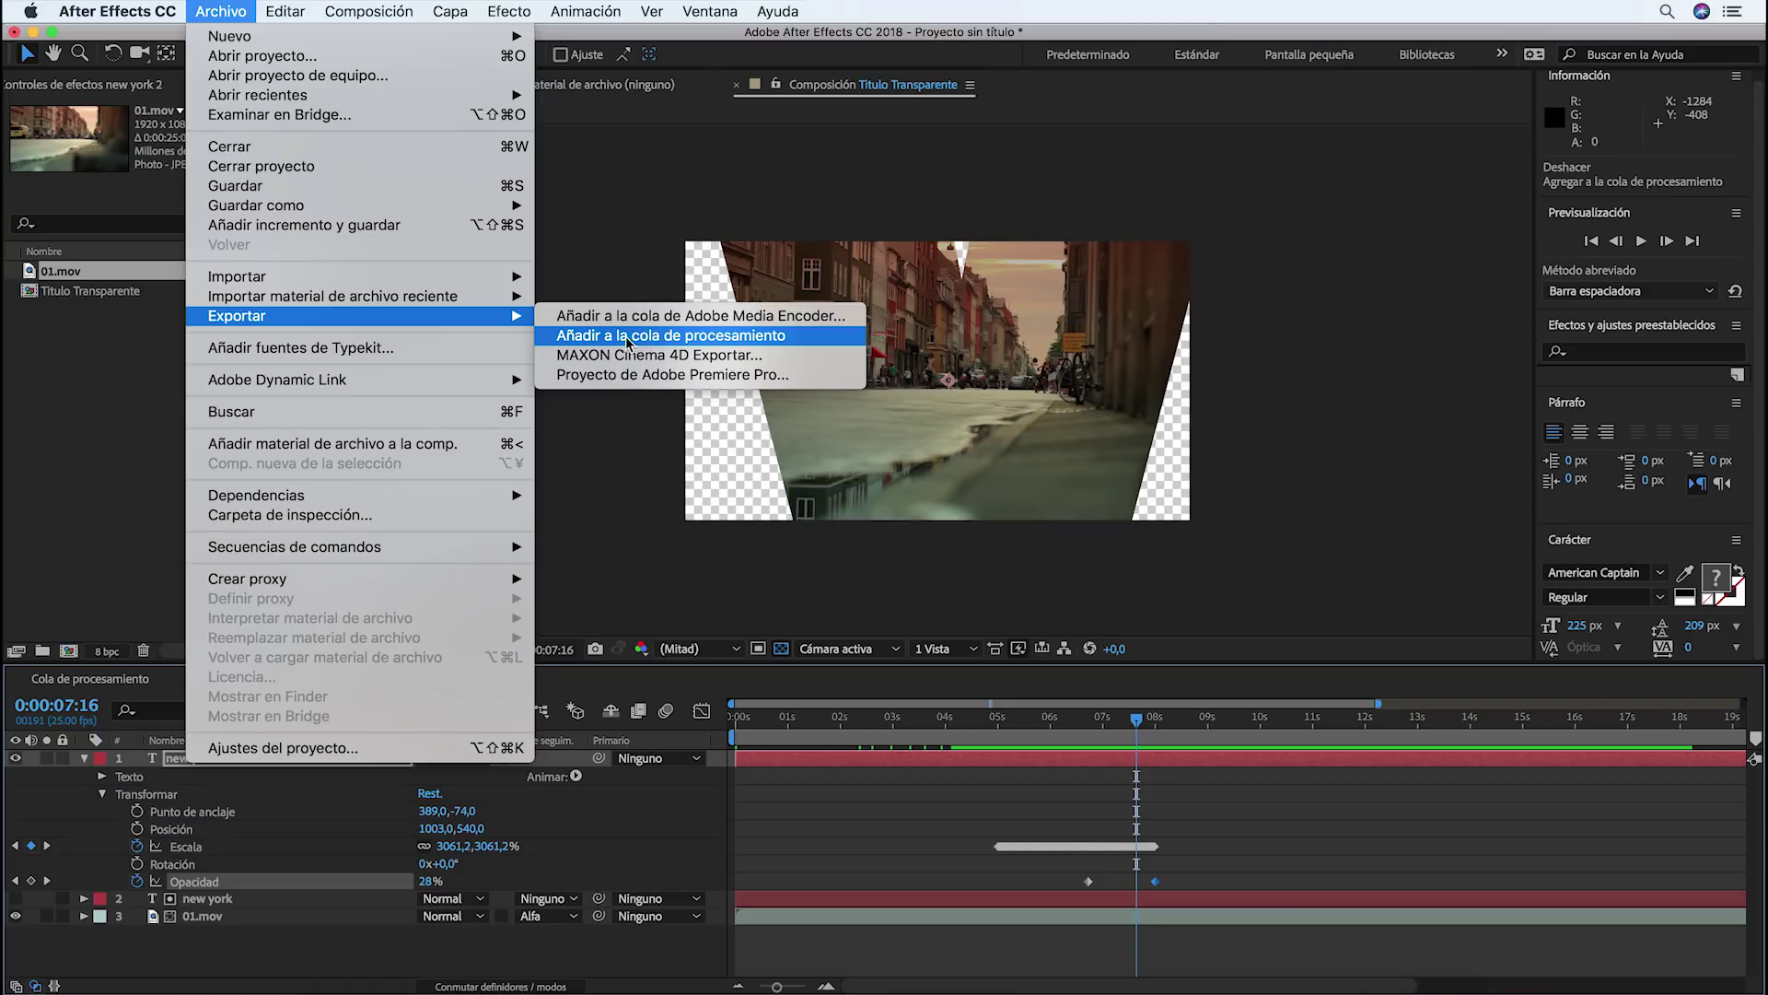
{"action": "left_click", "coordinate": [652, 336]}
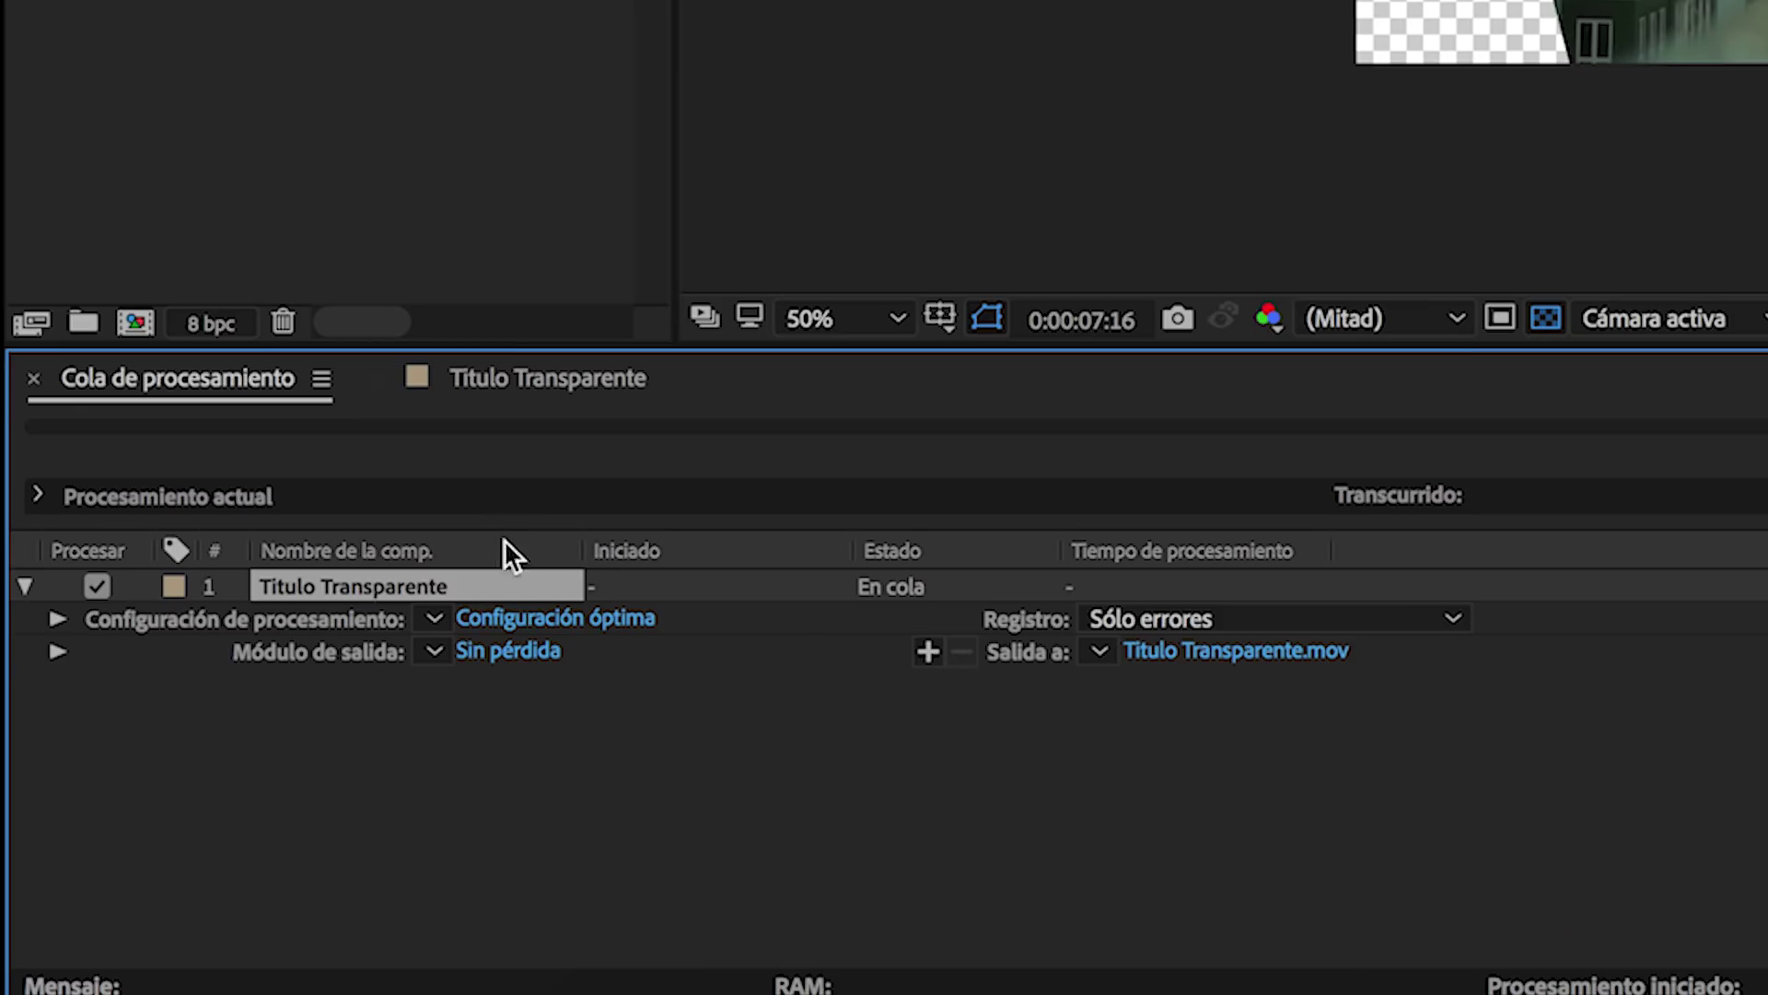
{"action": "left_click", "coordinate": [221, 816]}
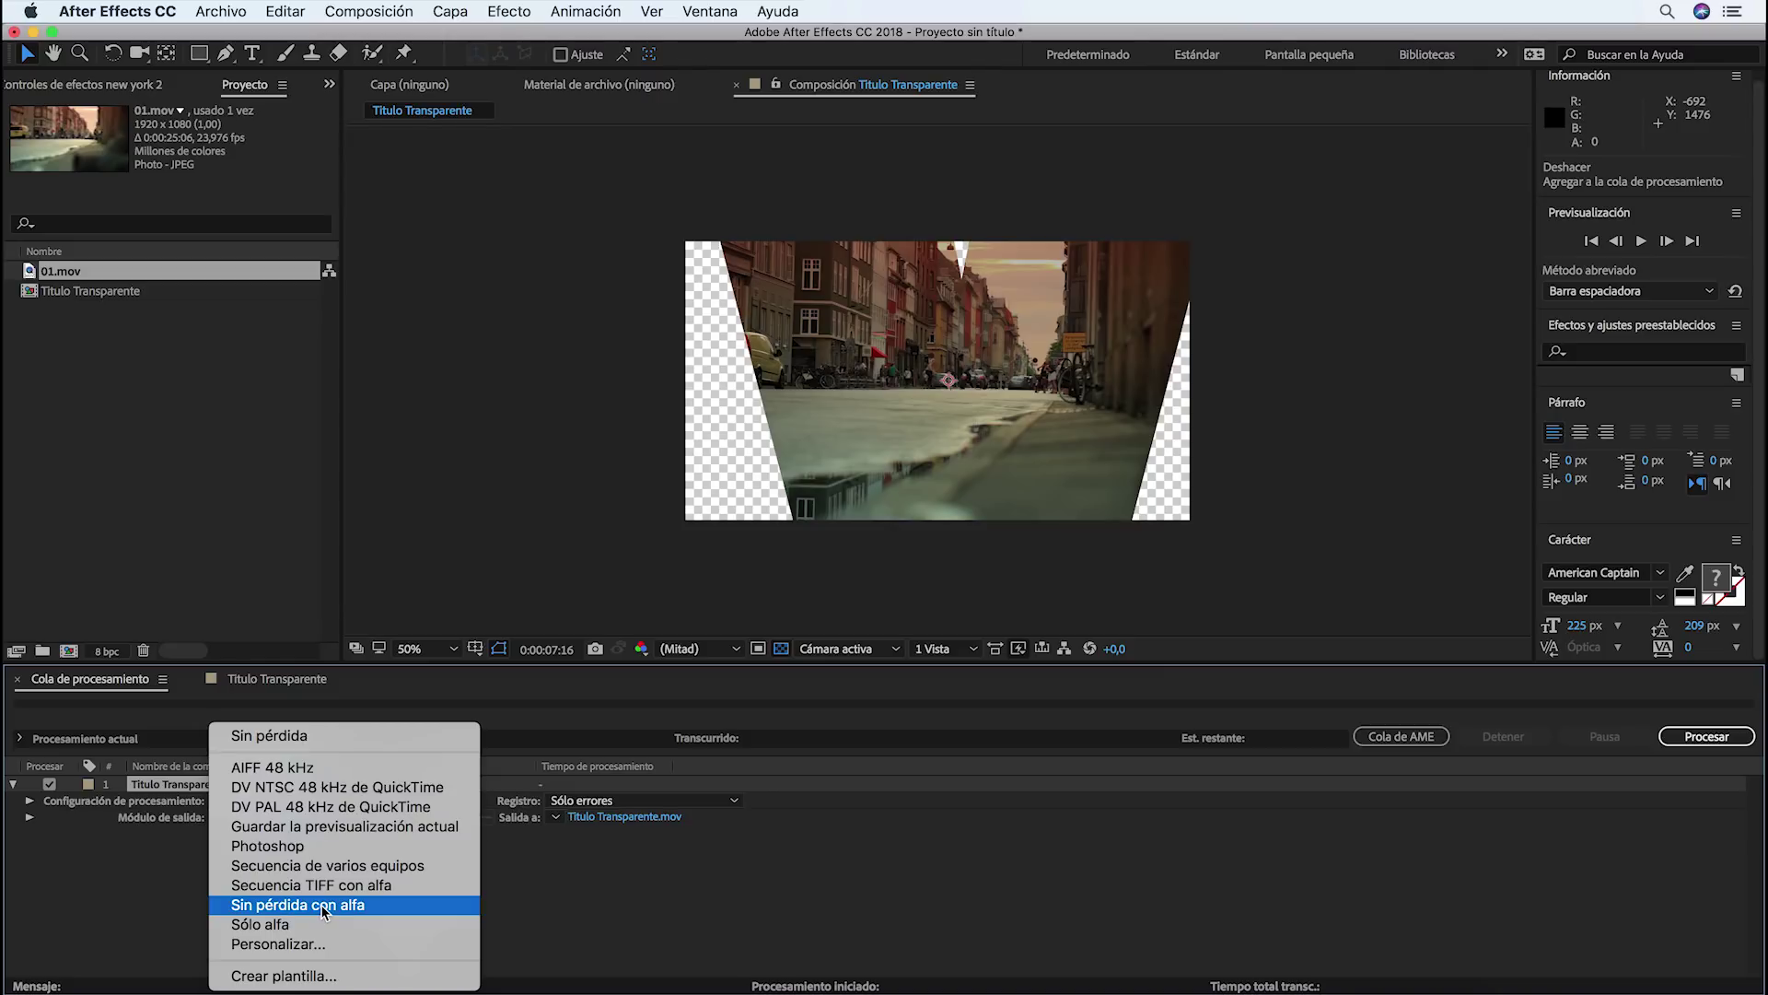
Use the 'Sin pérdida con alfa' output module and save Titulo Transparente.mov to Documentos
{"action": "left_click", "coordinate": [323, 906]}
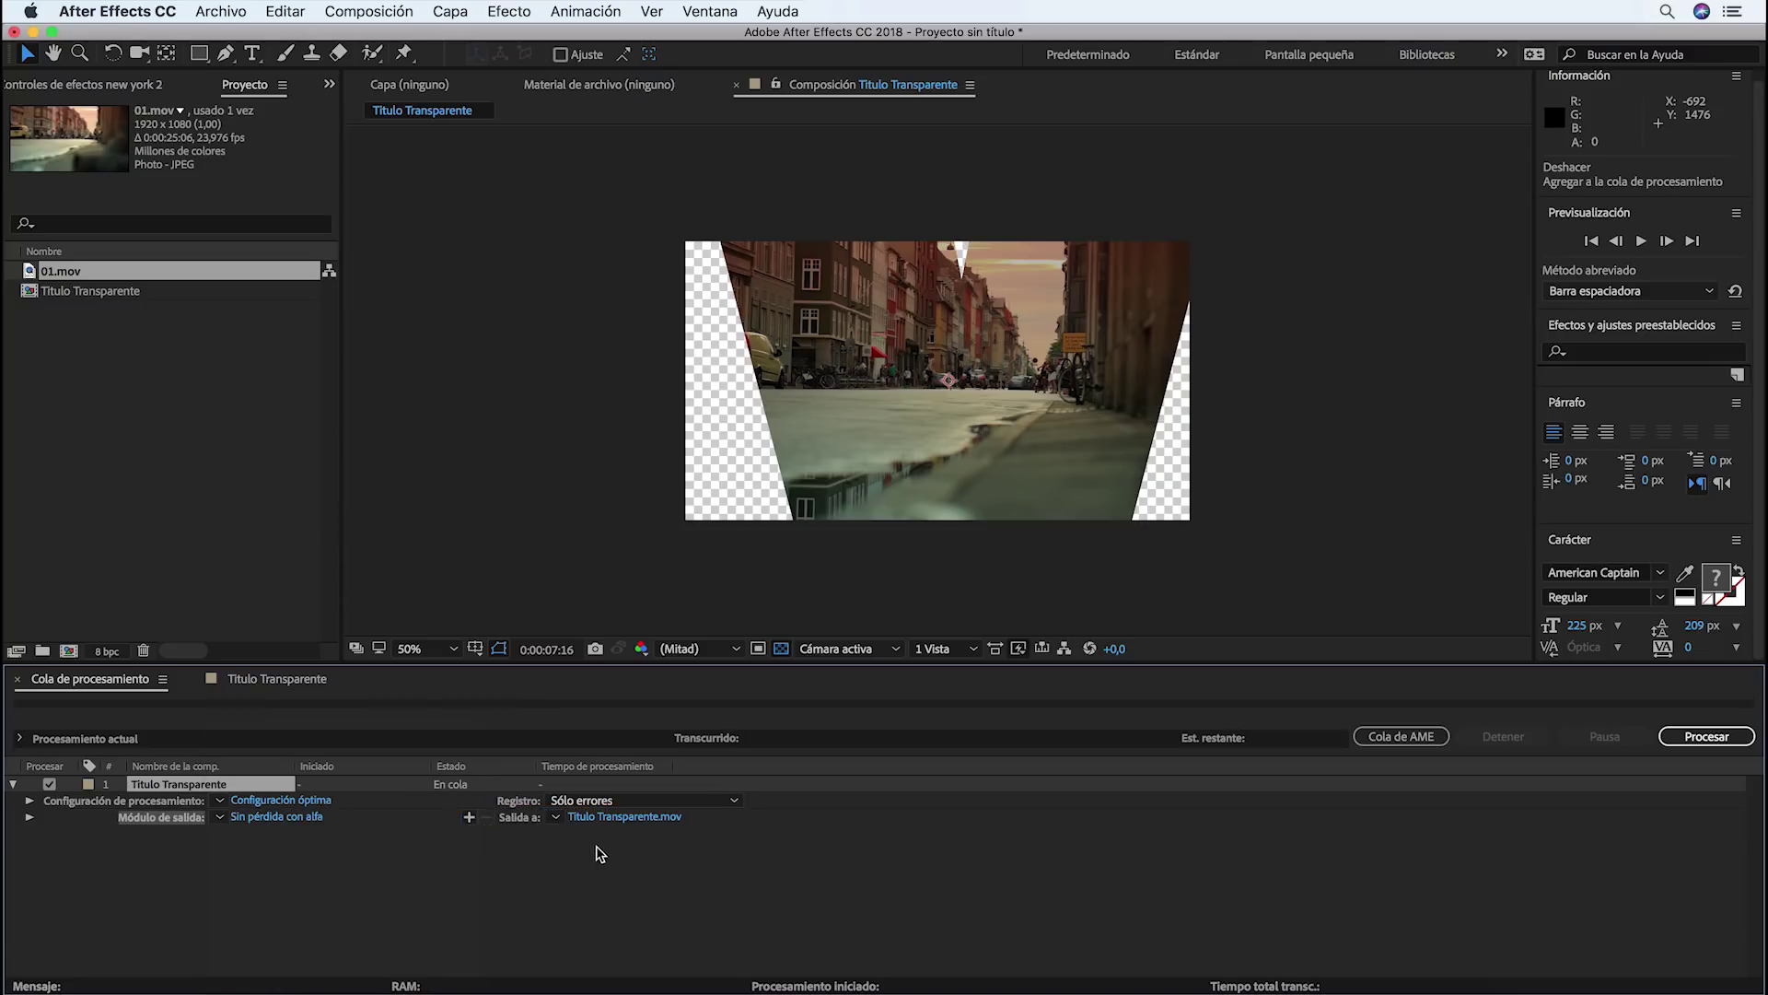
{"action": "left_click", "coordinate": [595, 817]}
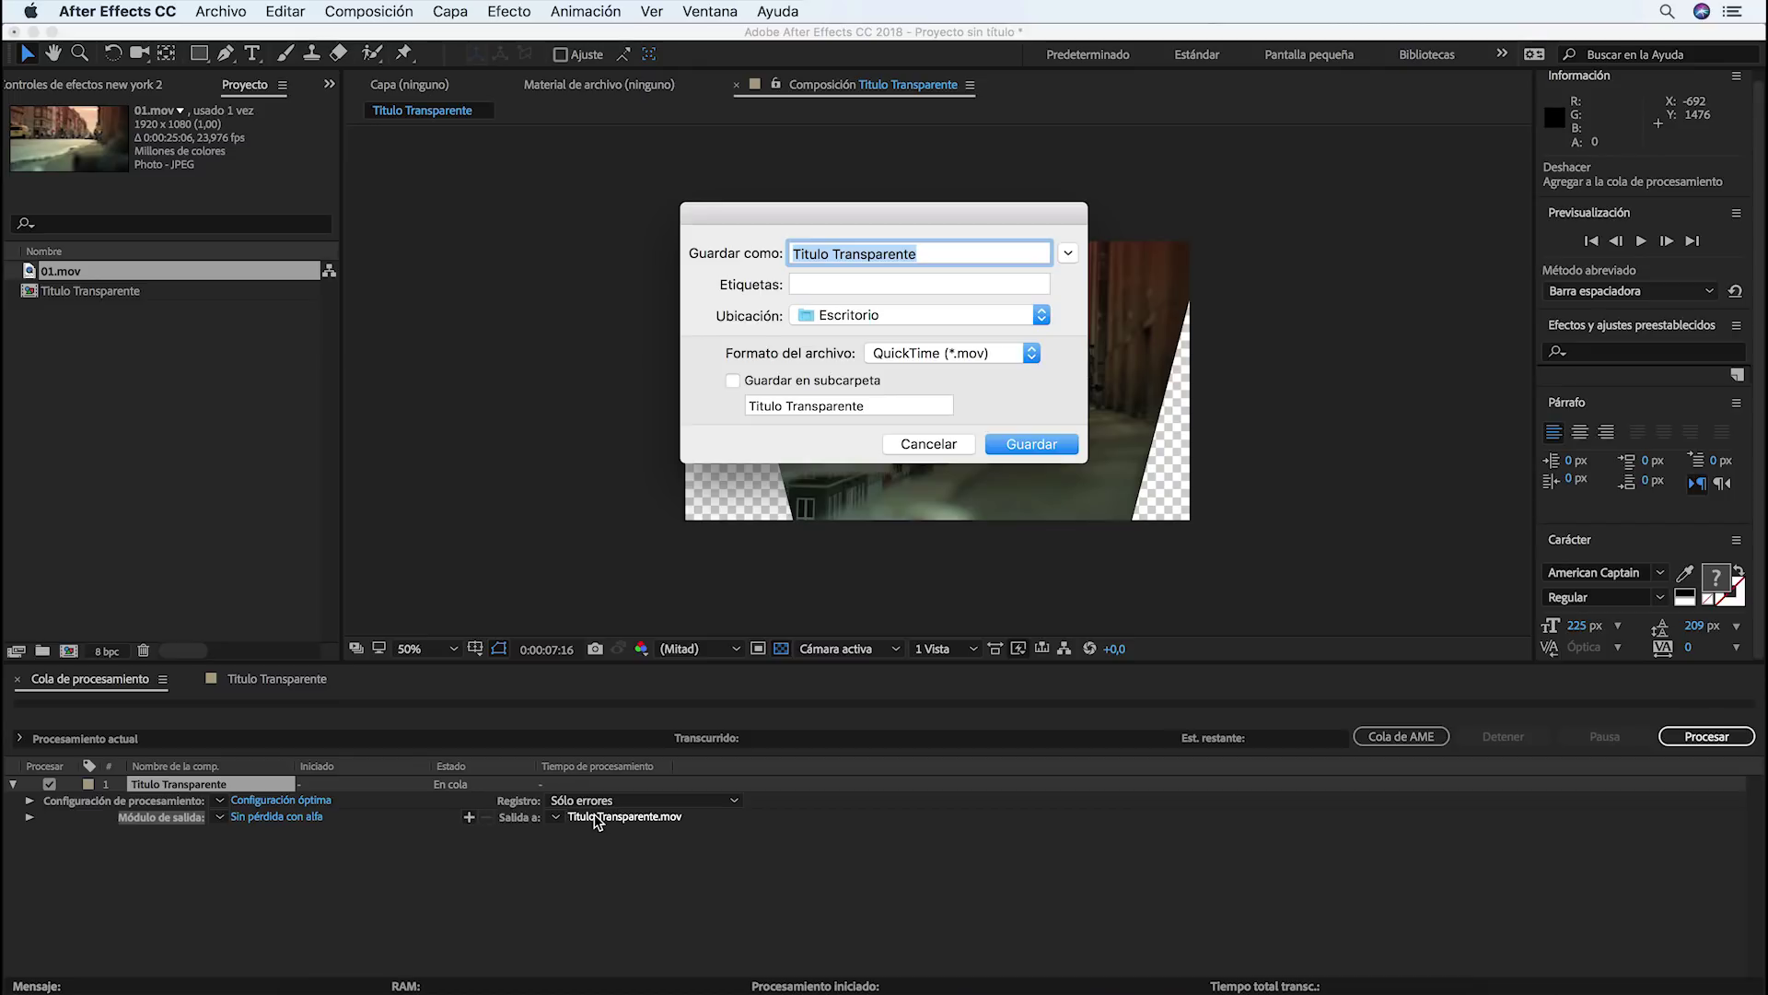
{"action": "left_click", "coordinate": [829, 317]}
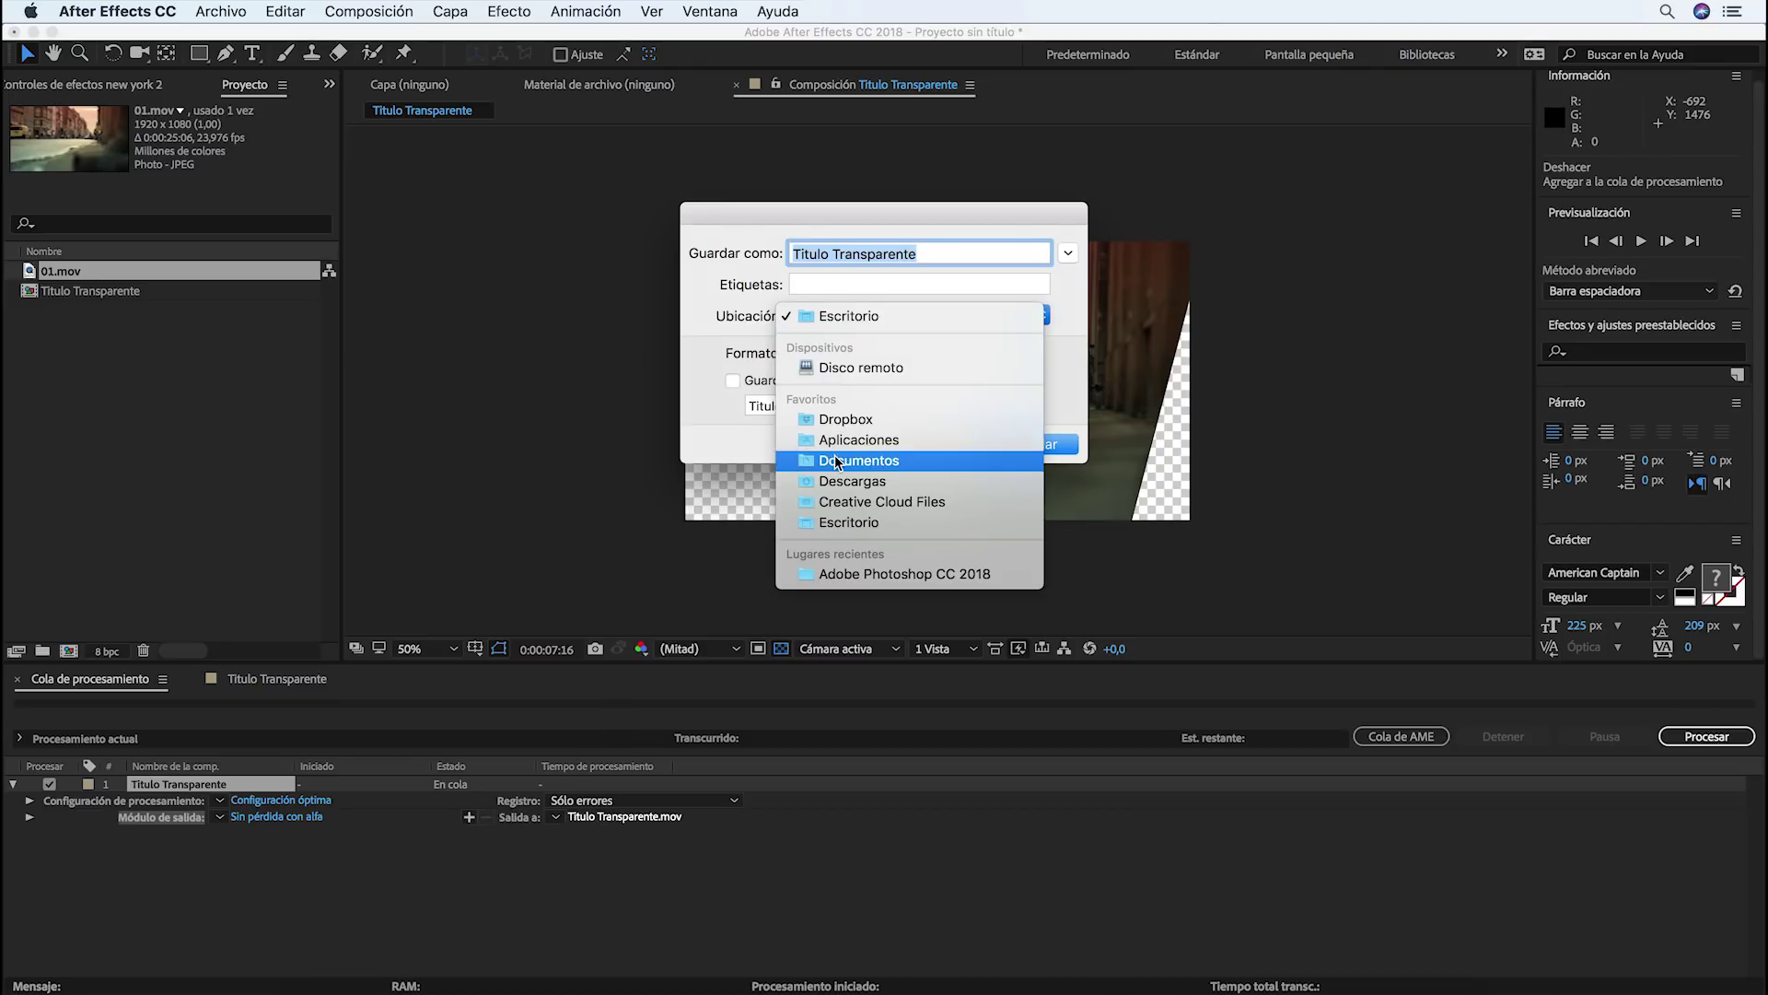
{"action": "left_click", "coordinate": [838, 460]}
{"action": "left_click", "coordinate": [1033, 445]}
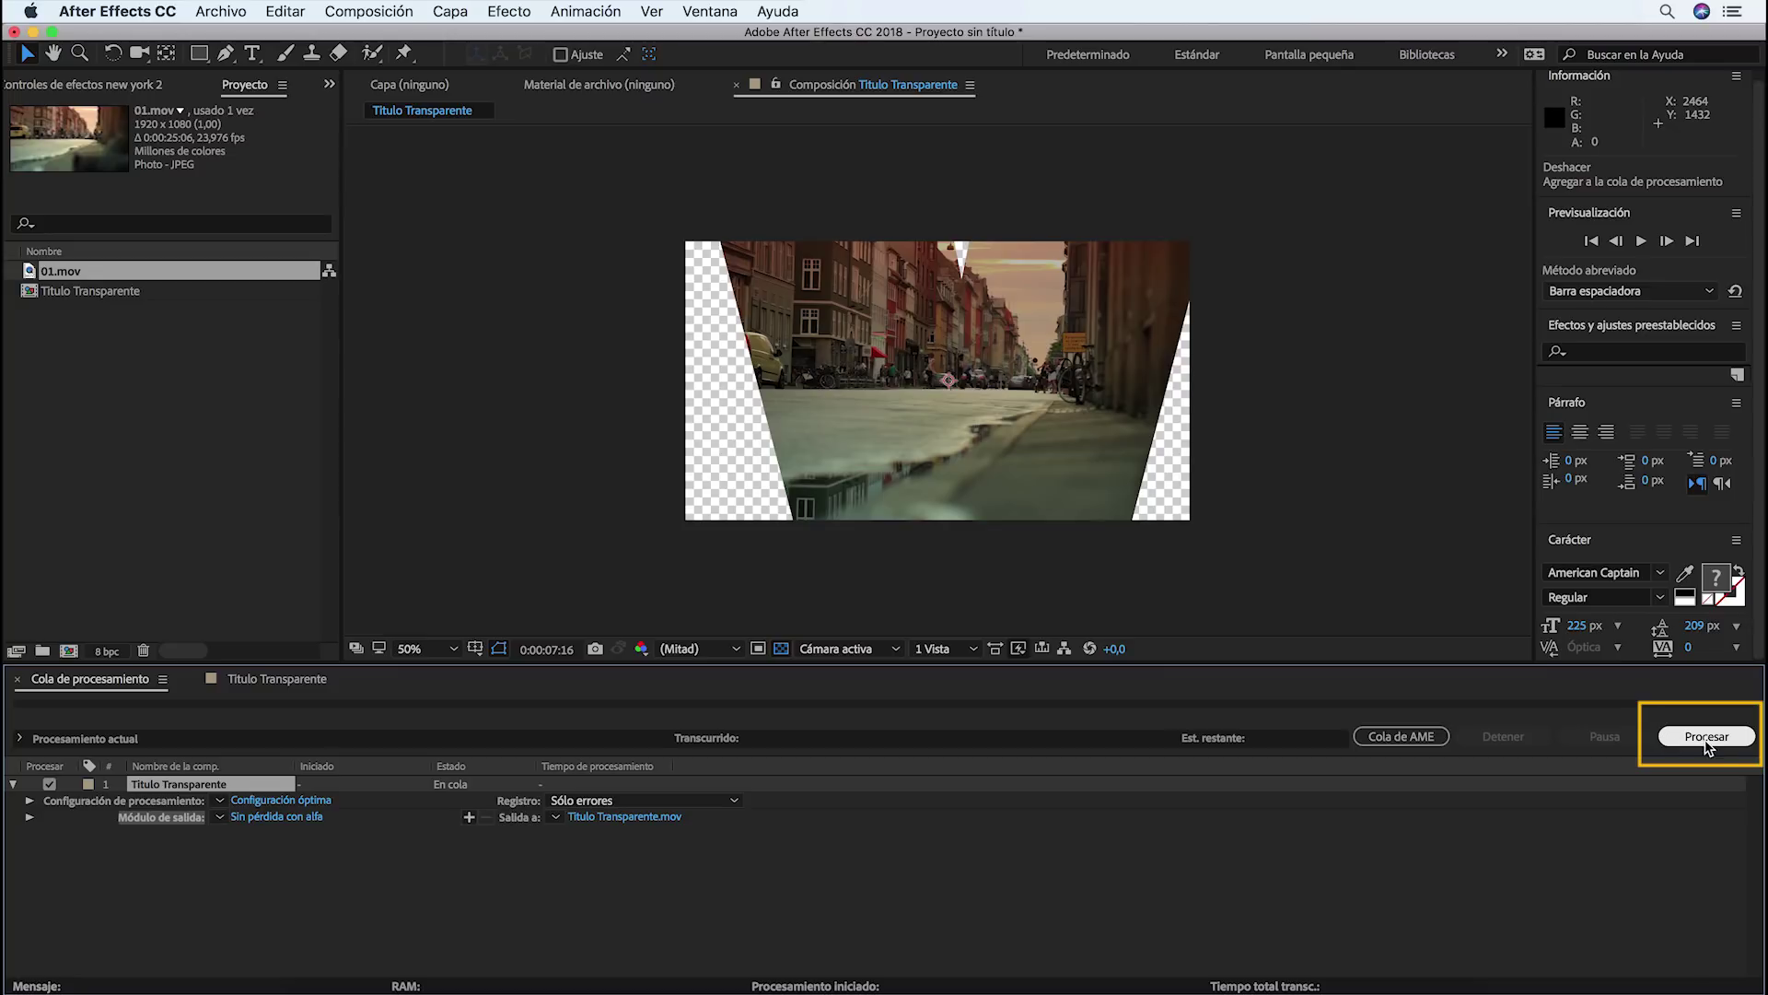
Render the queued Titulo Transparente composition
{"action": "left_click", "coordinate": [1707, 746]}
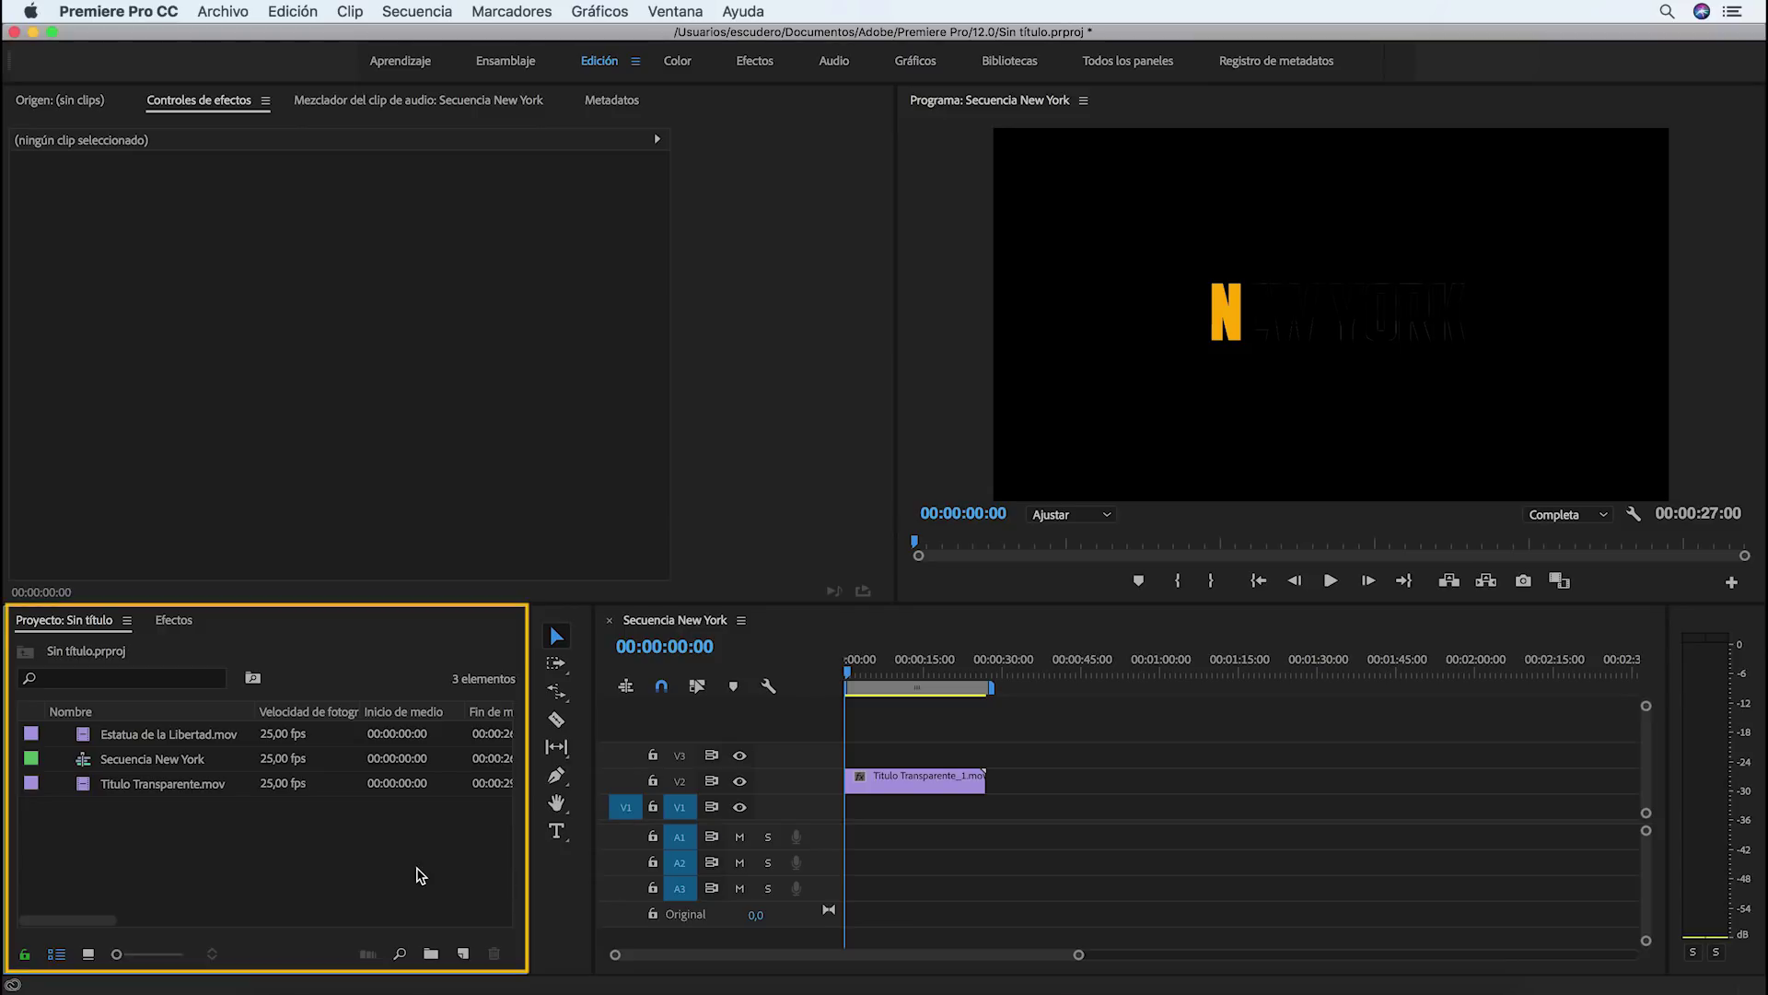
Create a white (FFFFFF) colour matte named 'Fondo blanco' with default video settings
{"action": "left_click", "coordinate": [464, 953]}
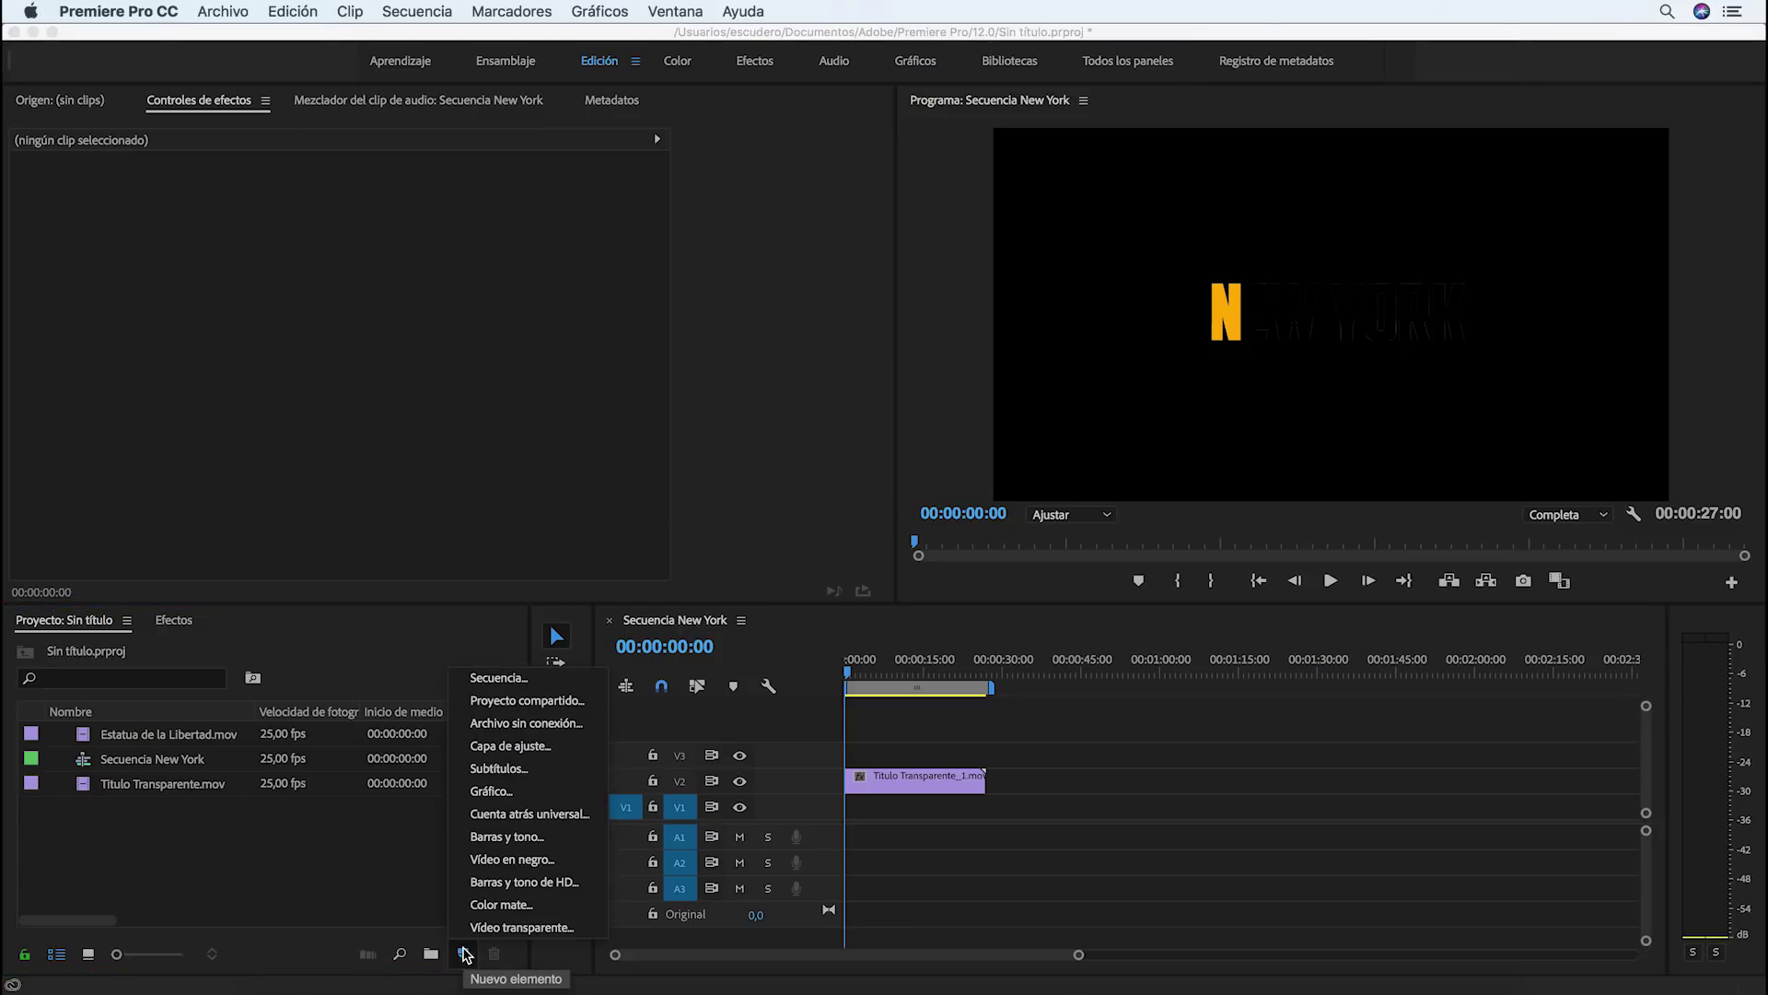
{"action": "left_click", "coordinate": [512, 905]}
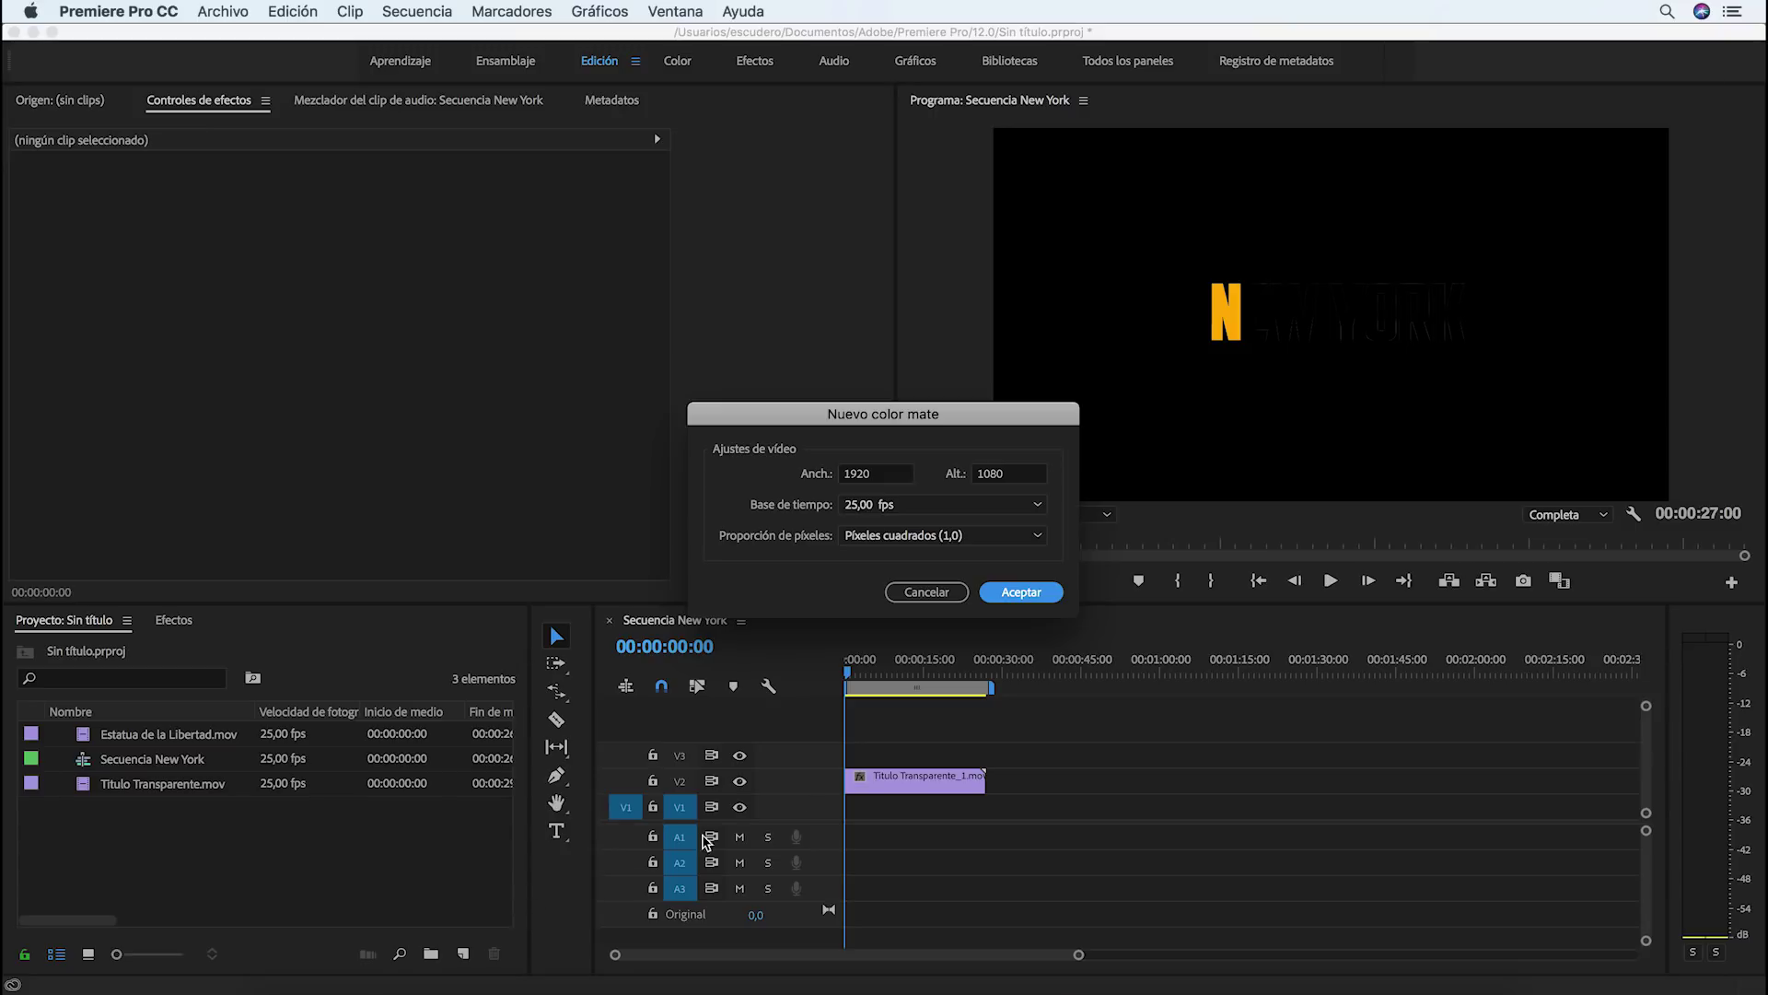
{"action": "left_click", "coordinate": [1027, 592]}
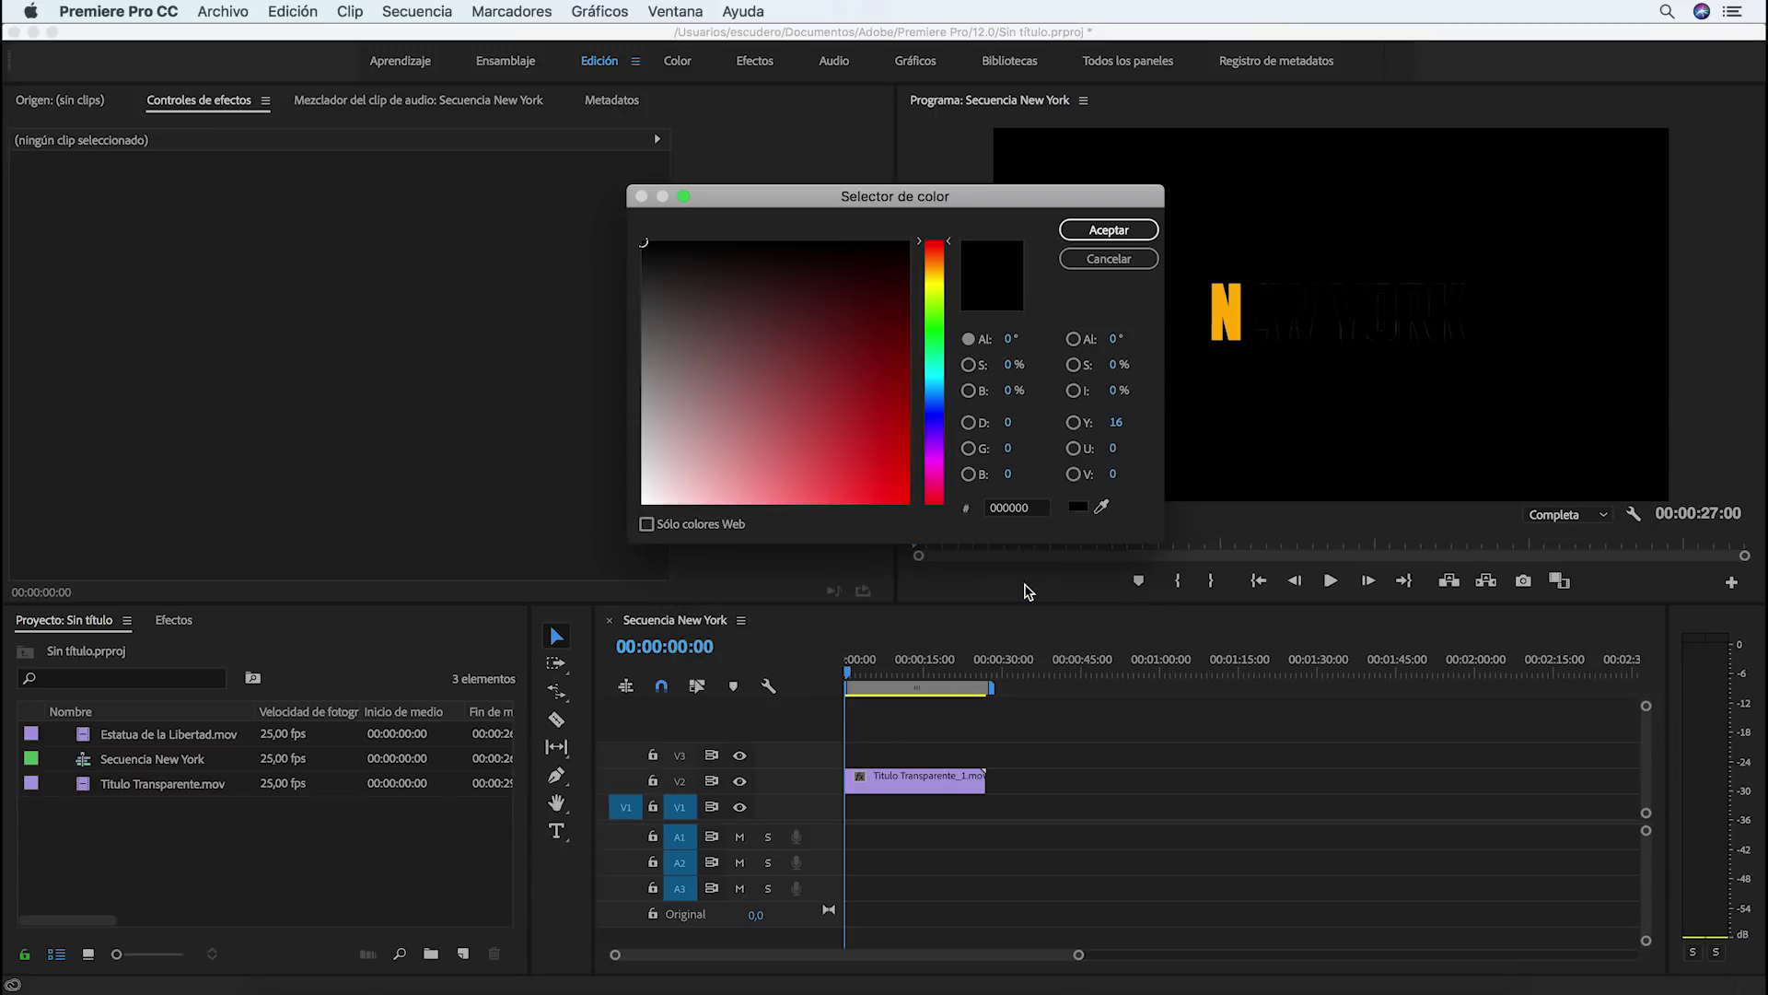
{"action": "left_click", "coordinate": [644, 502]}
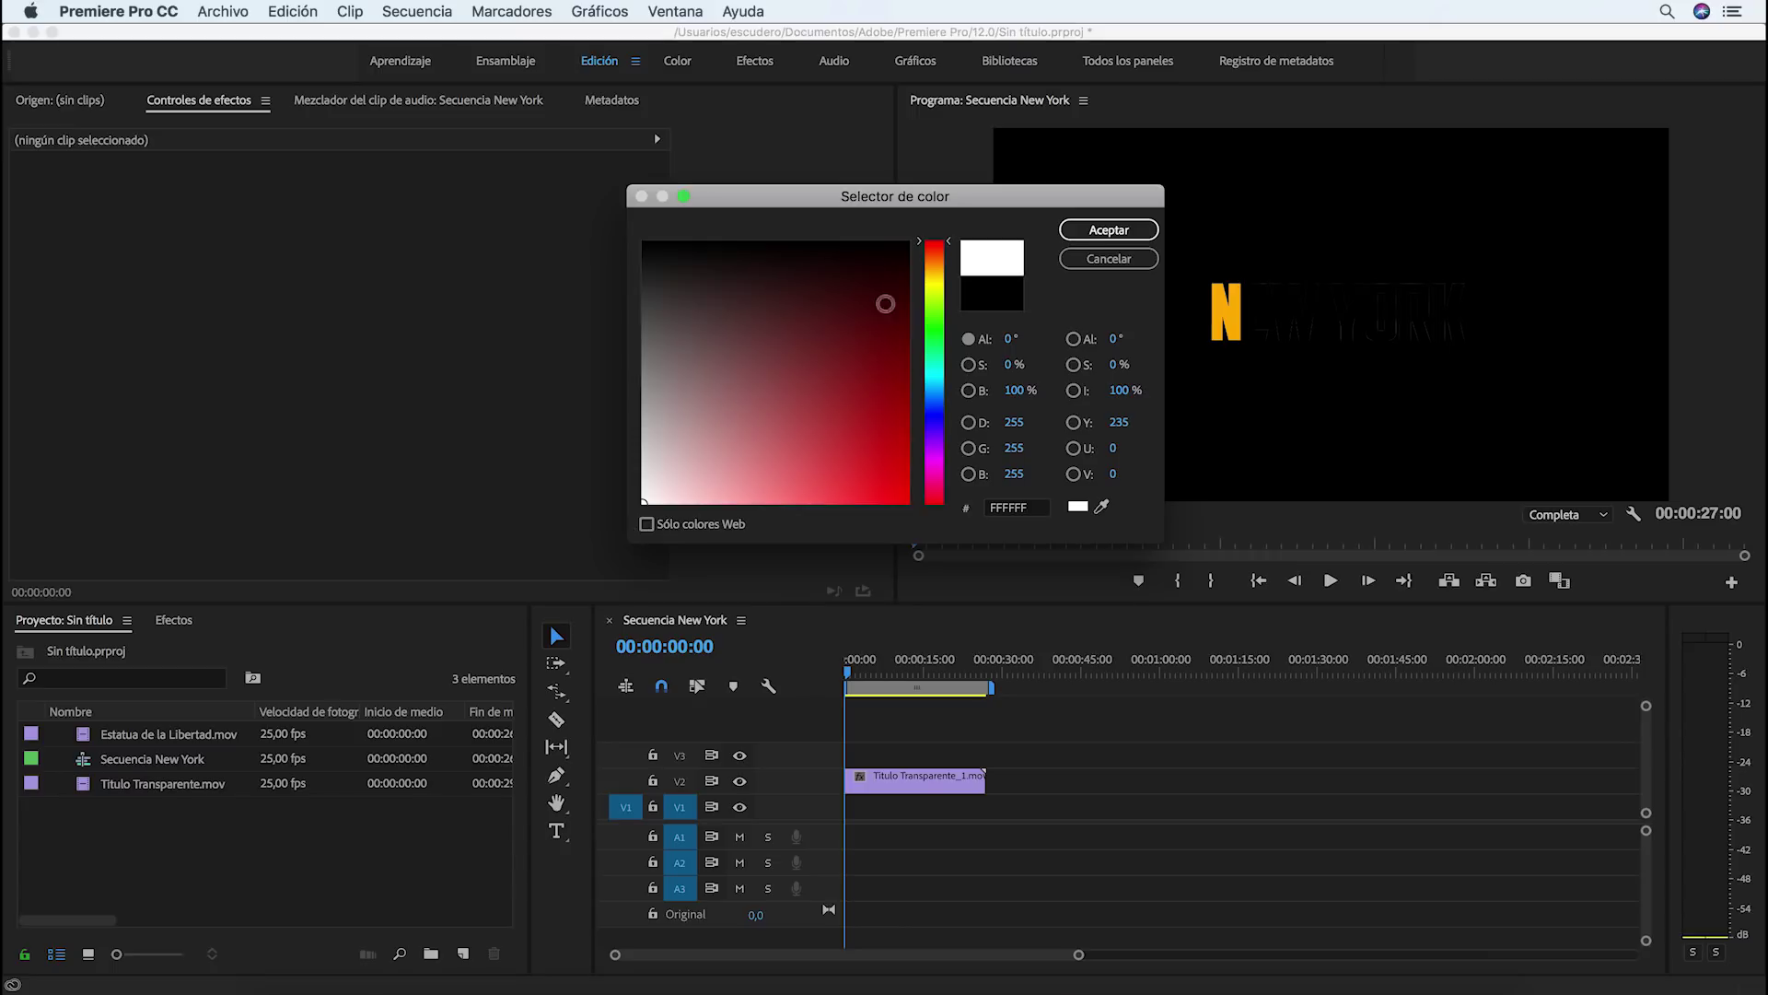
{"action": "left_click", "coordinate": [1115, 235]}
{"action": "type", "text": "Fondo blanco"}
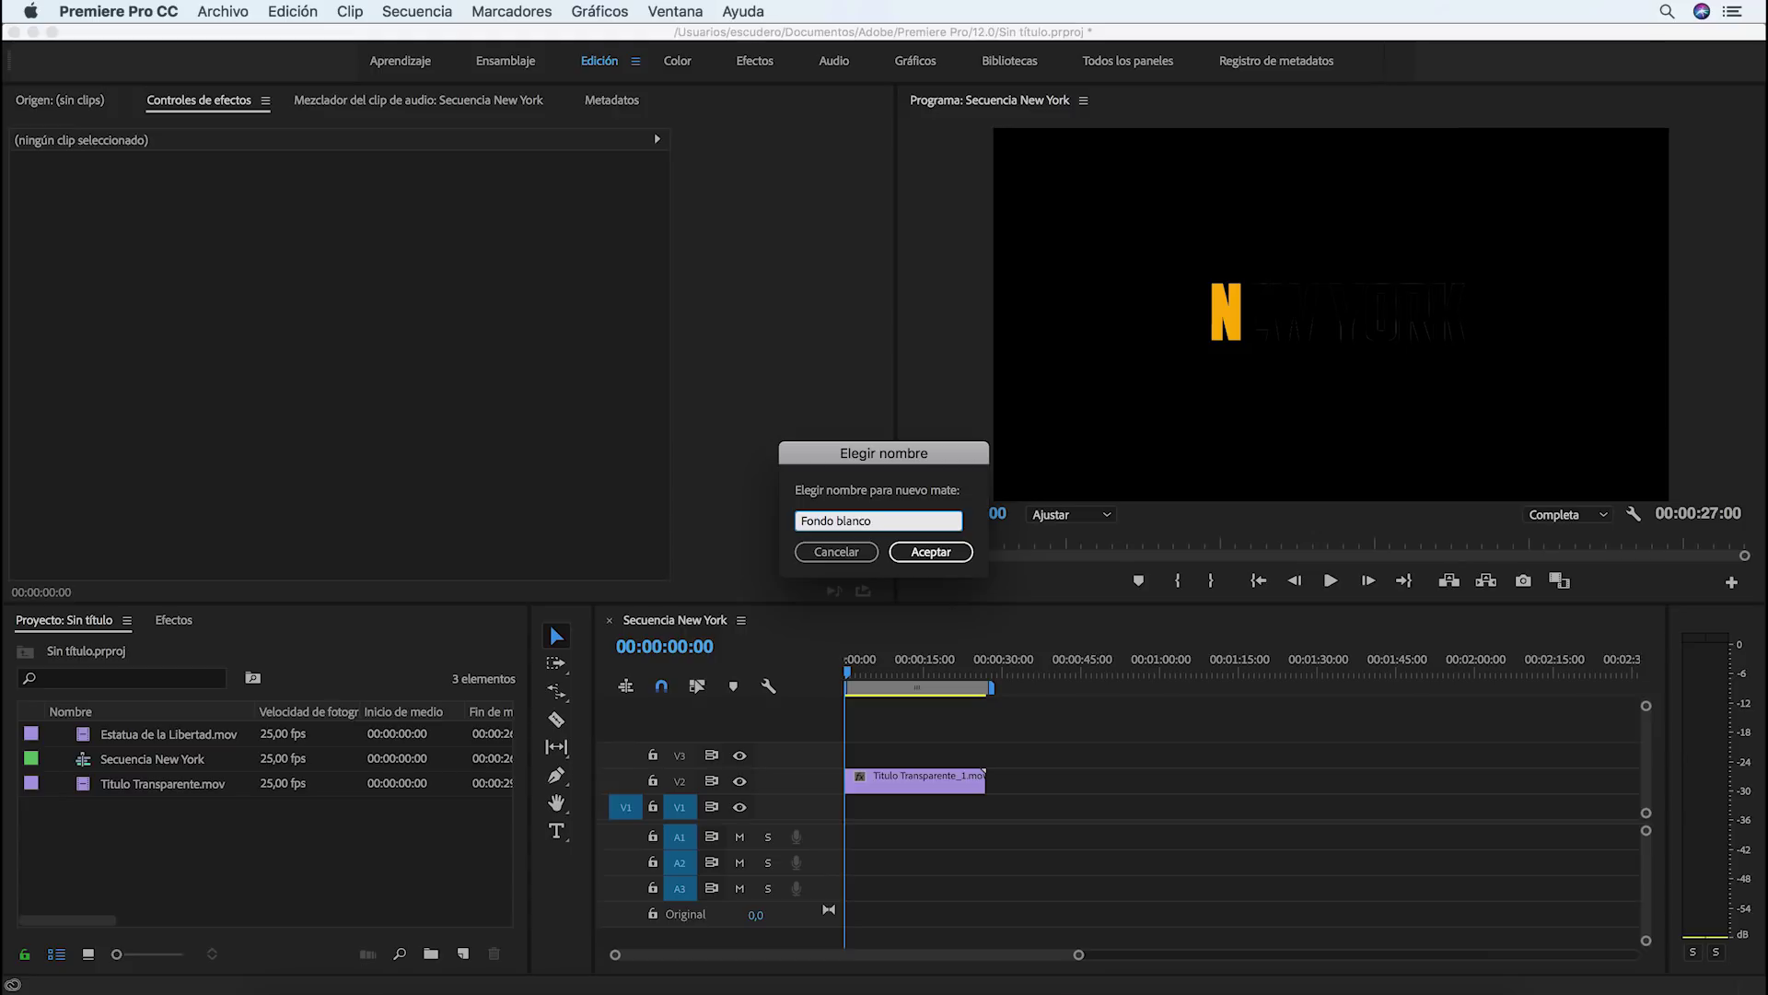
{"action": "left_click", "coordinate": [933, 553]}
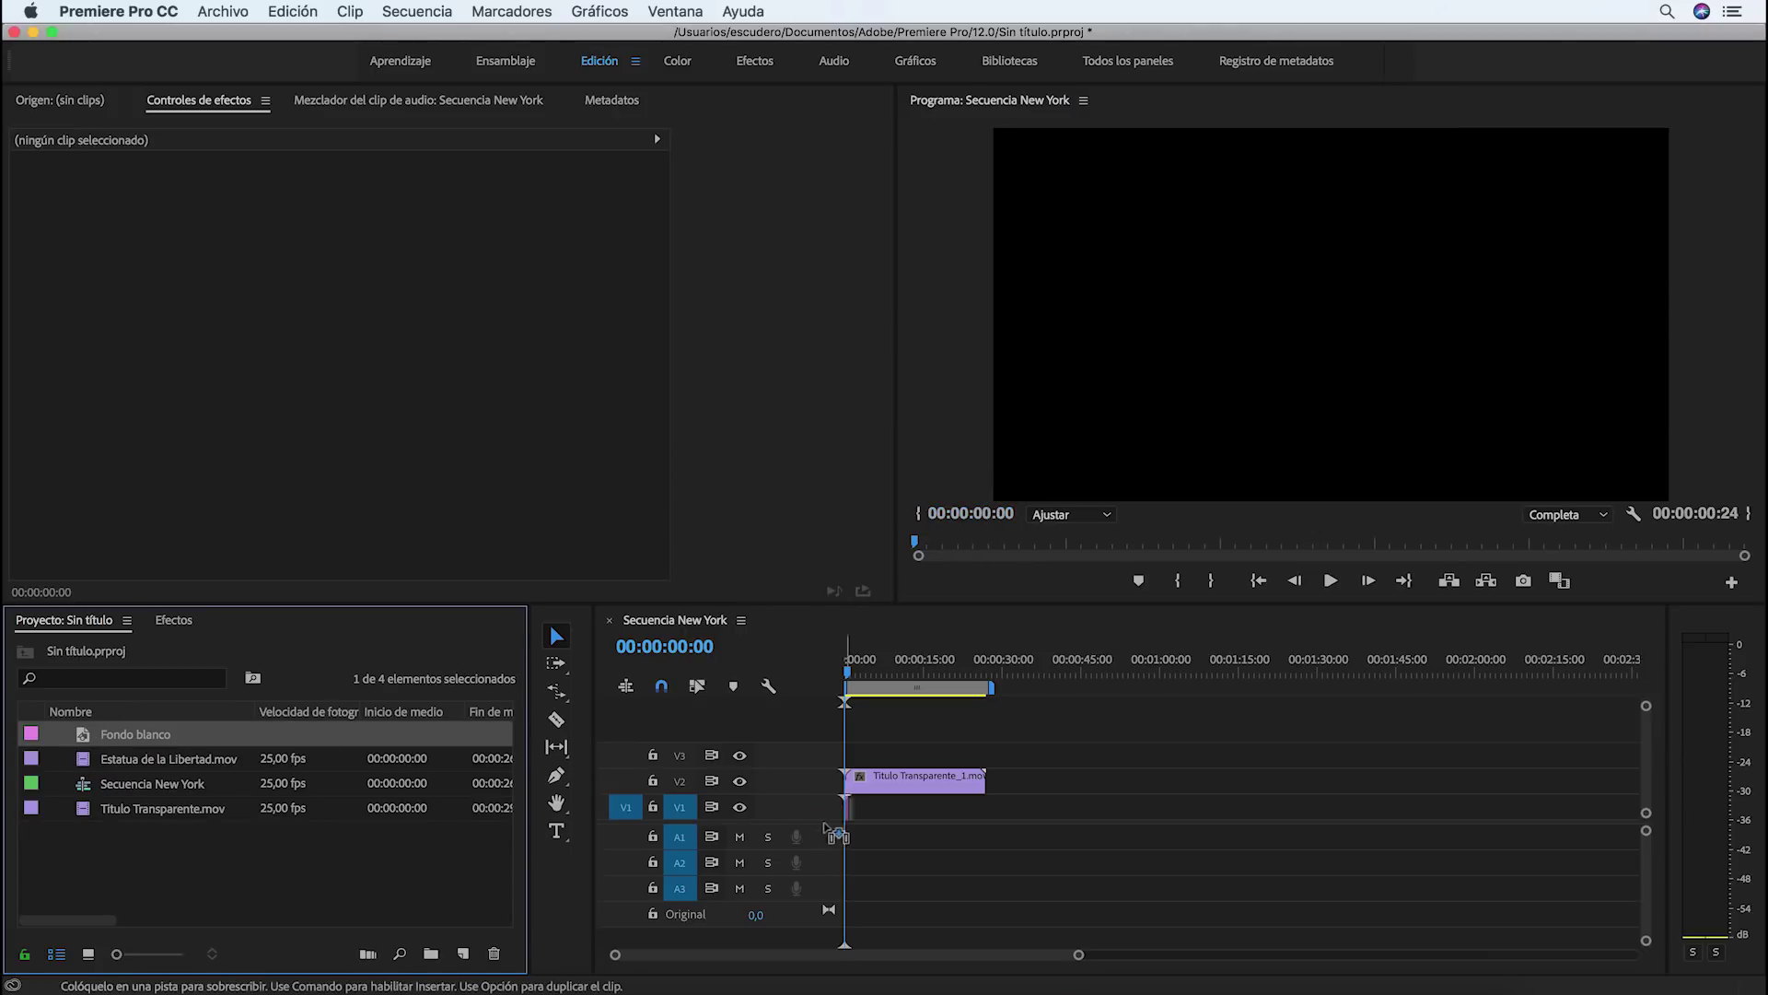
{"action": "left_click_drag", "start_coordinate": [838, 834], "coordinate": [852, 807]}
{"action": "left_click_drag", "start_coordinate": [985, 807], "coordinate": [997, 806]}
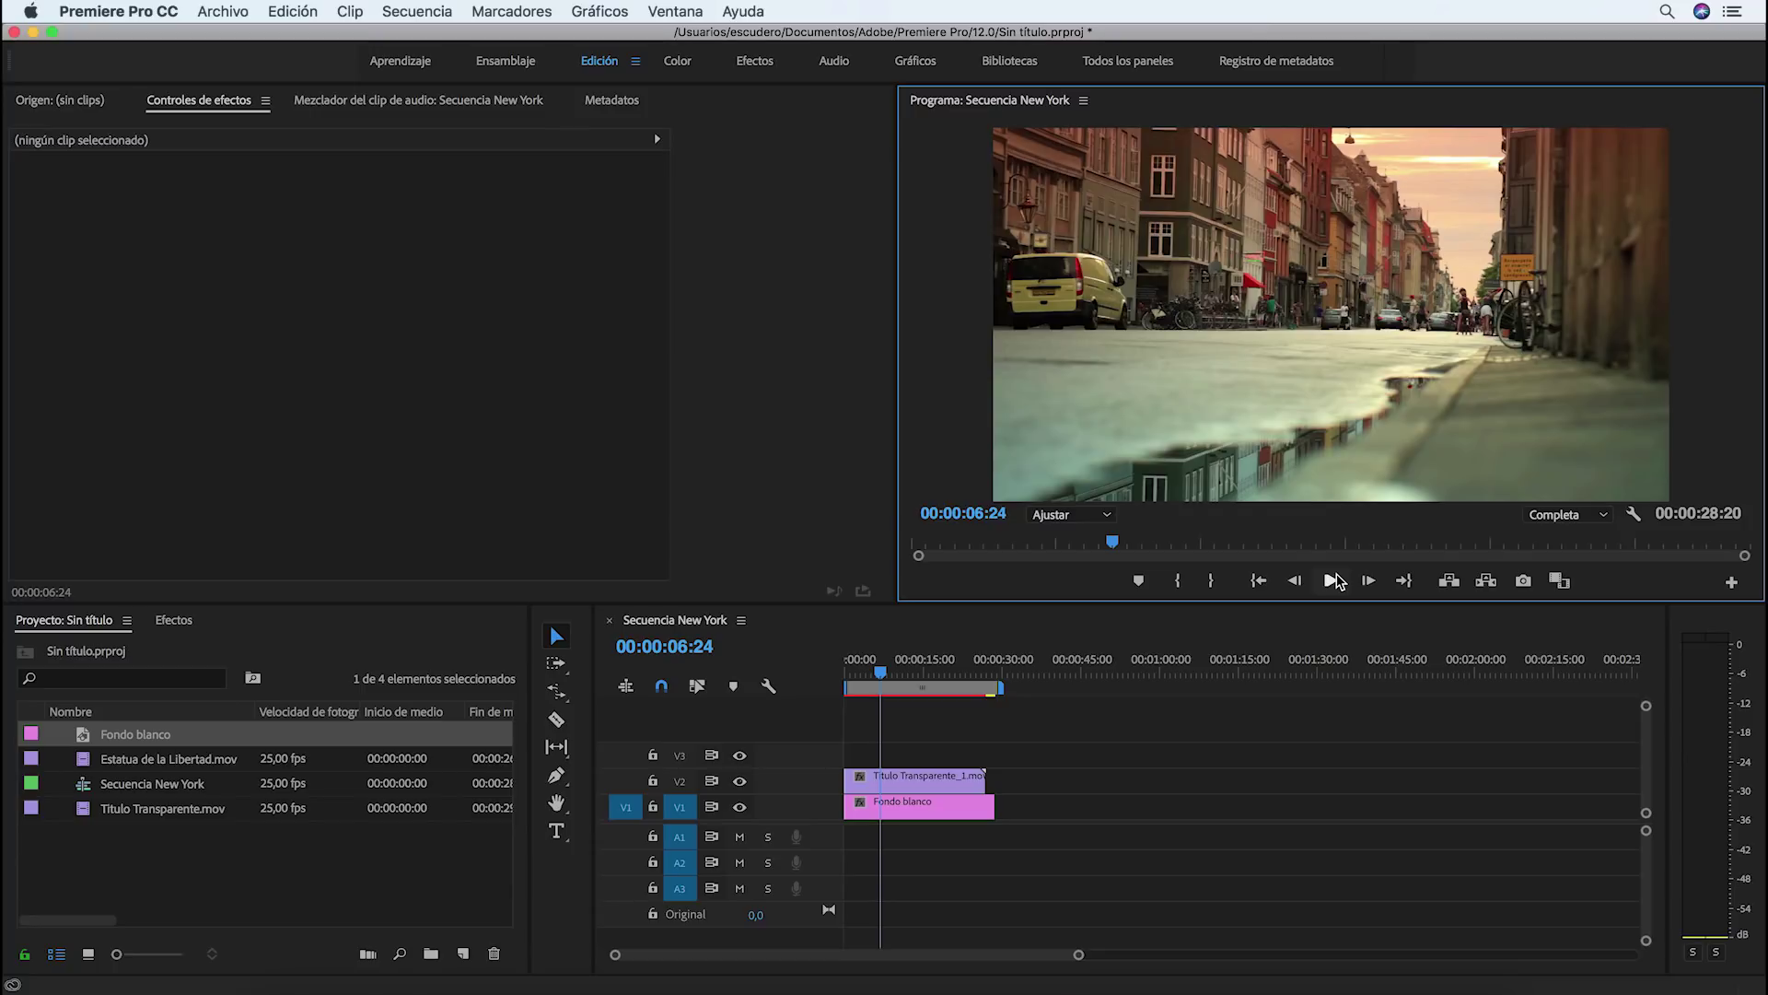
{"action": "left_click_drag", "start_coordinate": [880, 682], "coordinate": [832, 688]}
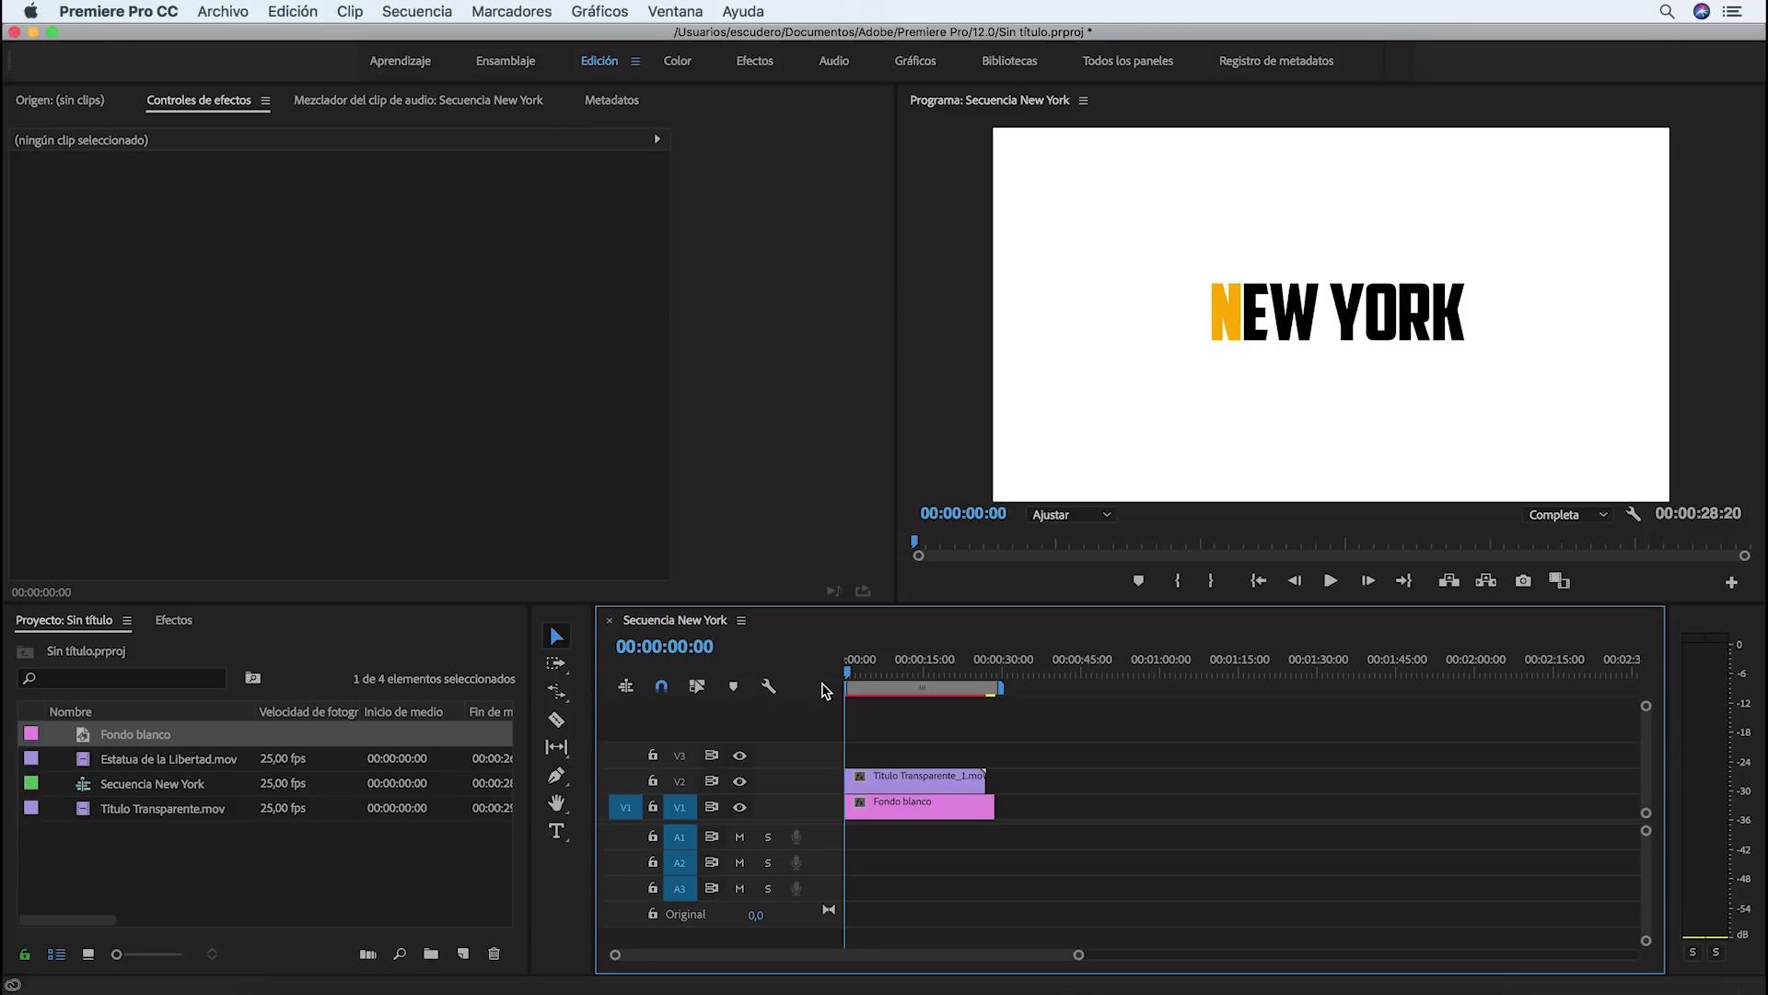
{"action": "left_click", "coordinate": [907, 808]}
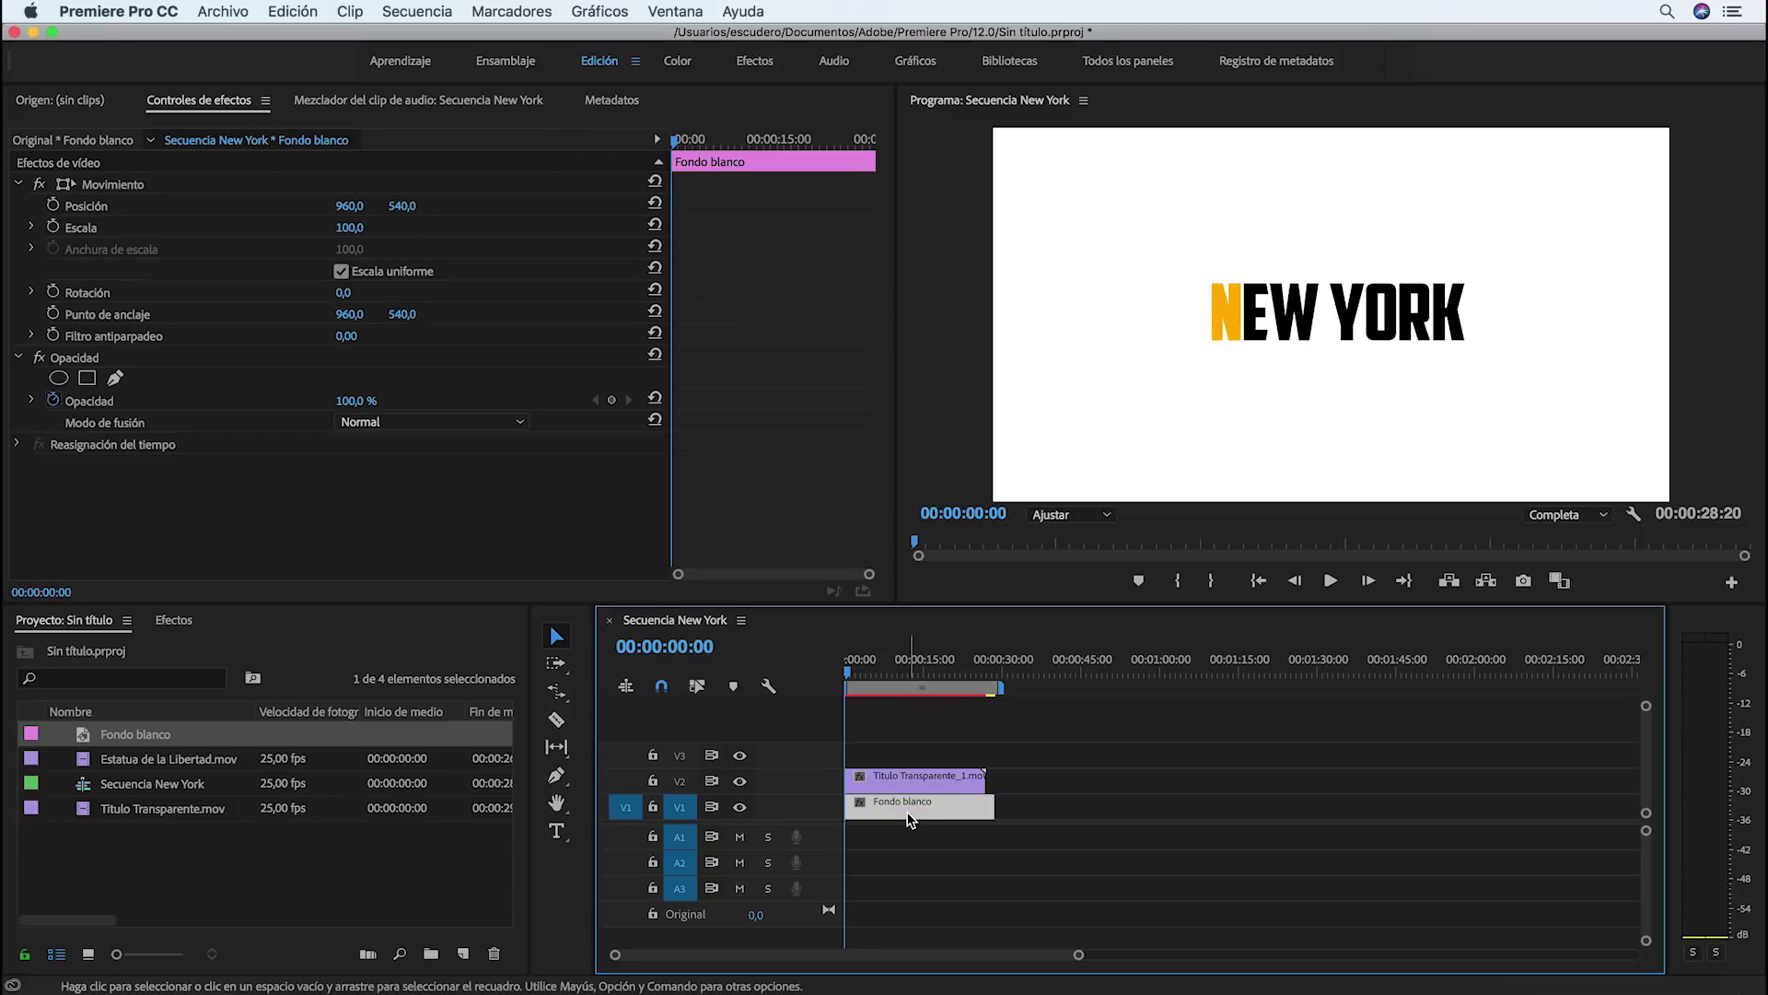
{"action": "key", "text": "Delete"}
Put Estatua de la Libertad.mov on V1 under the title and play the sequence full screen
{"action": "left_click", "coordinate": [112, 764]}
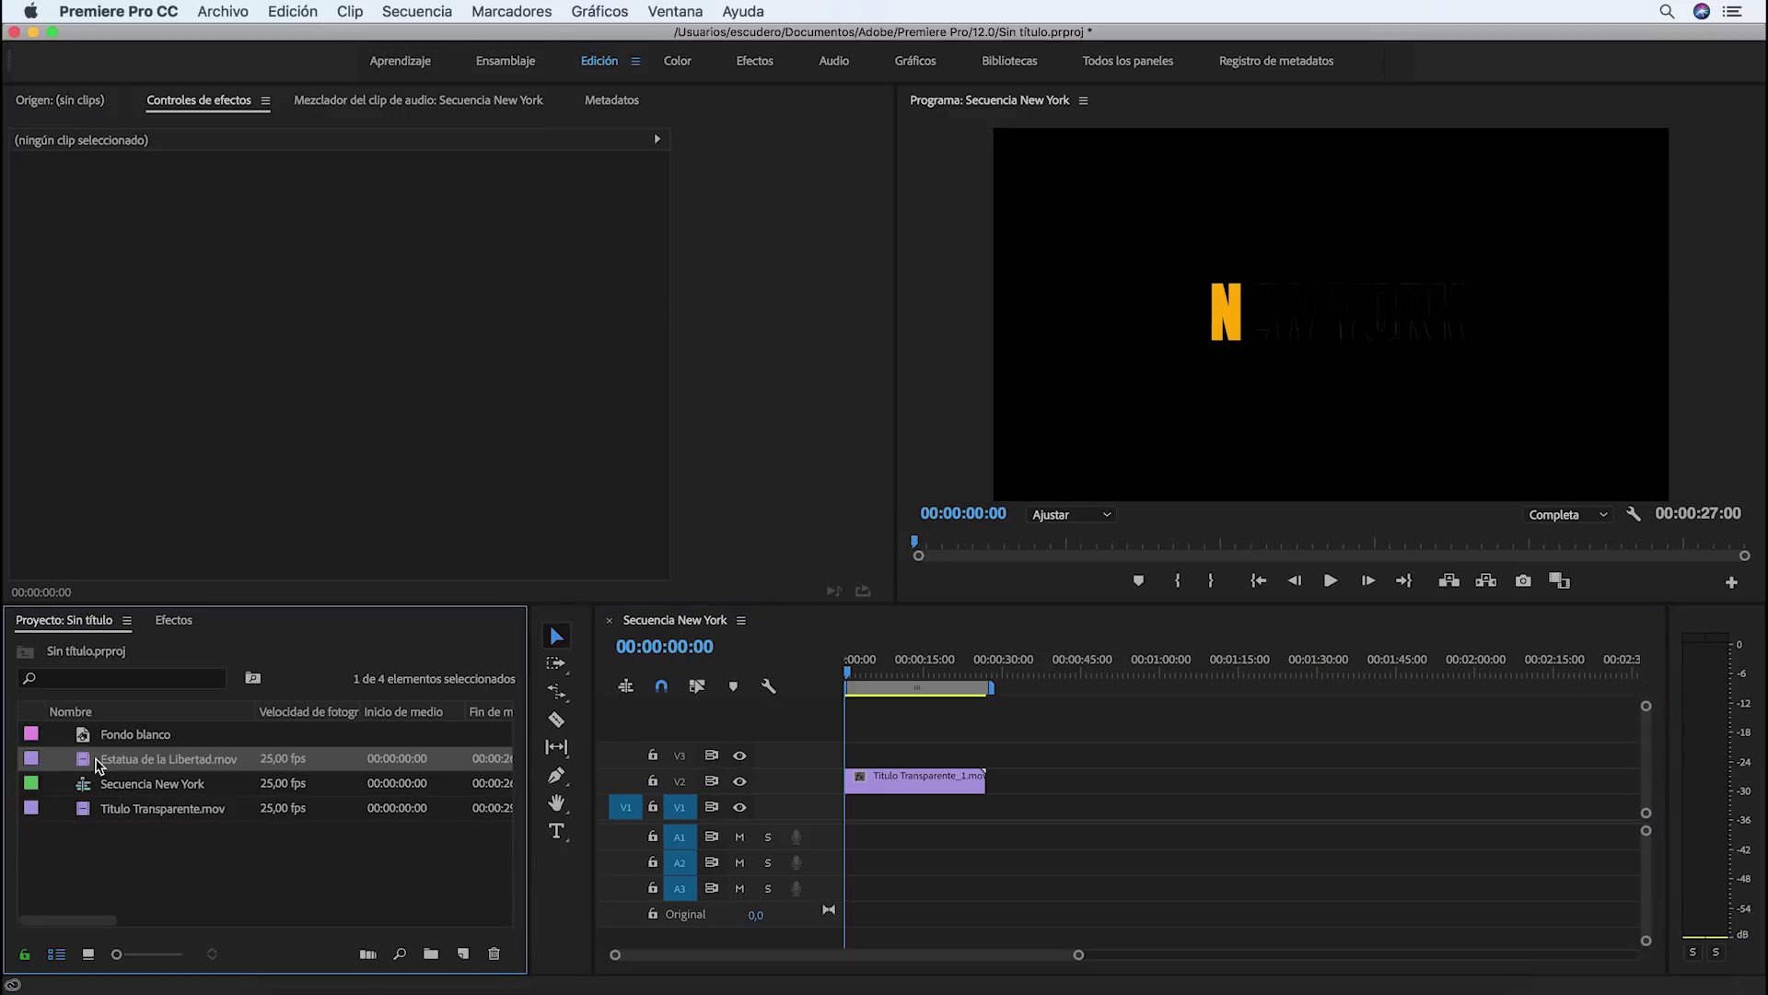
{"action": "left_click_drag", "start_coordinate": [833, 806], "coordinate": [835, 812]}
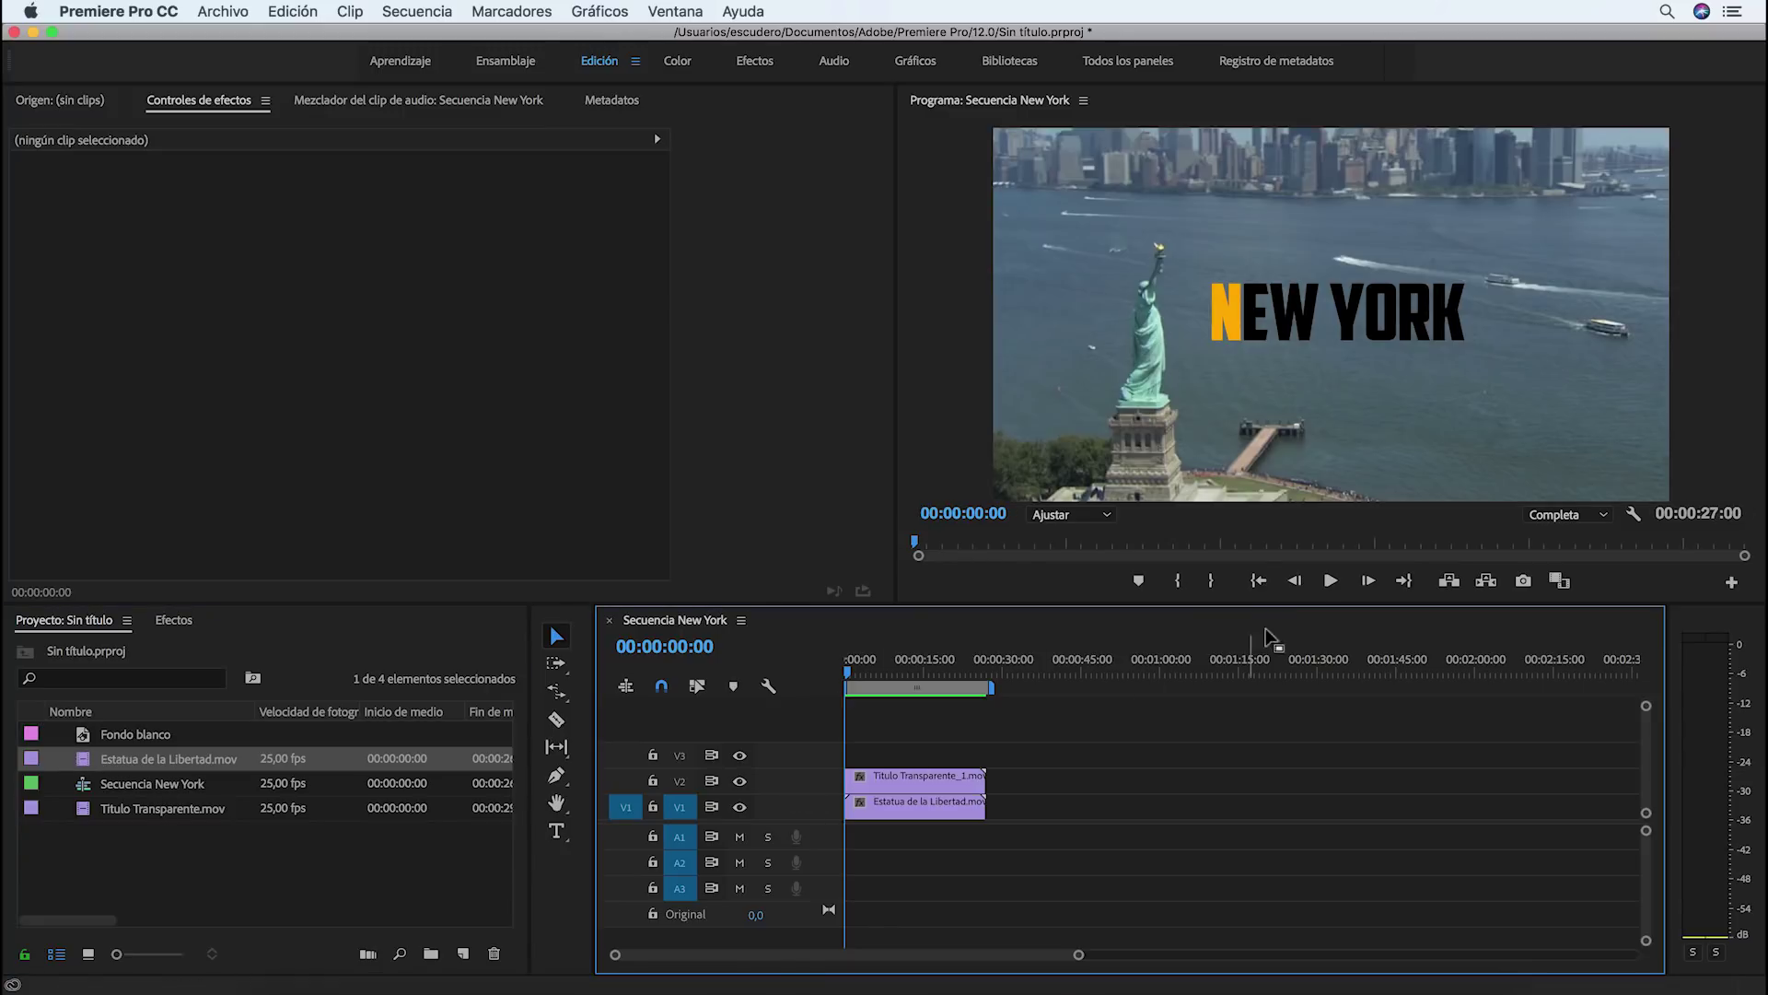
{"action": "left_click", "coordinate": [1330, 581]}
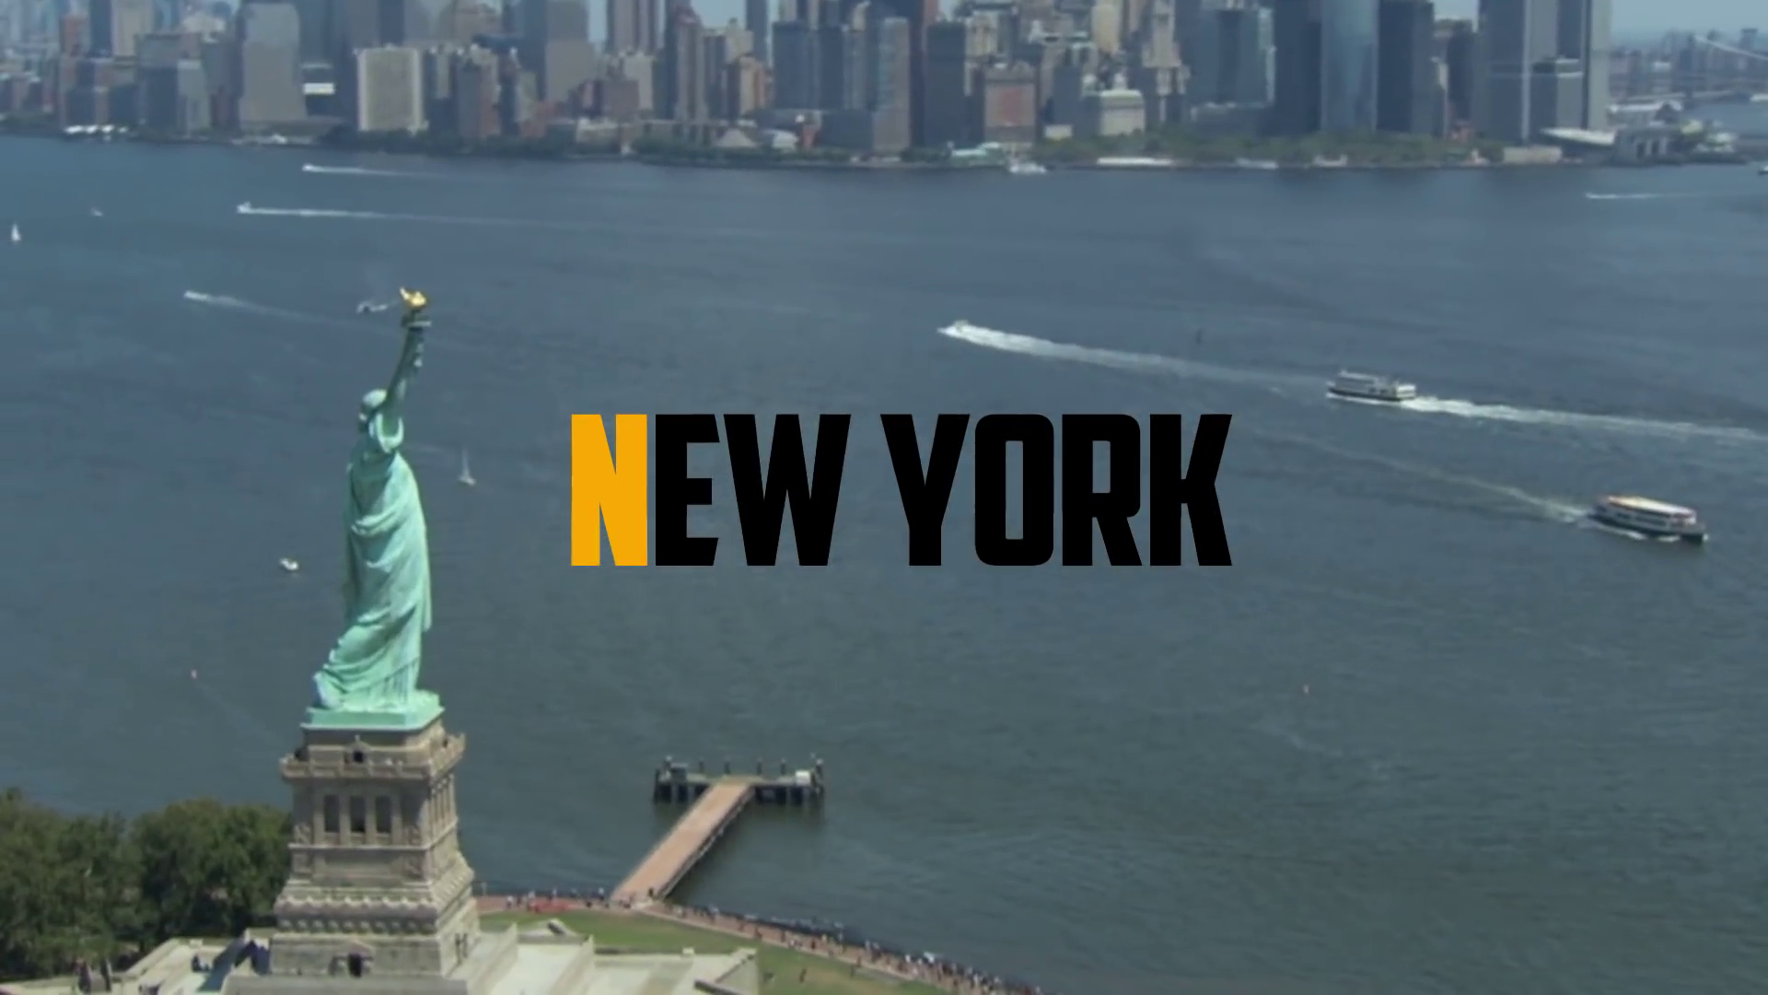